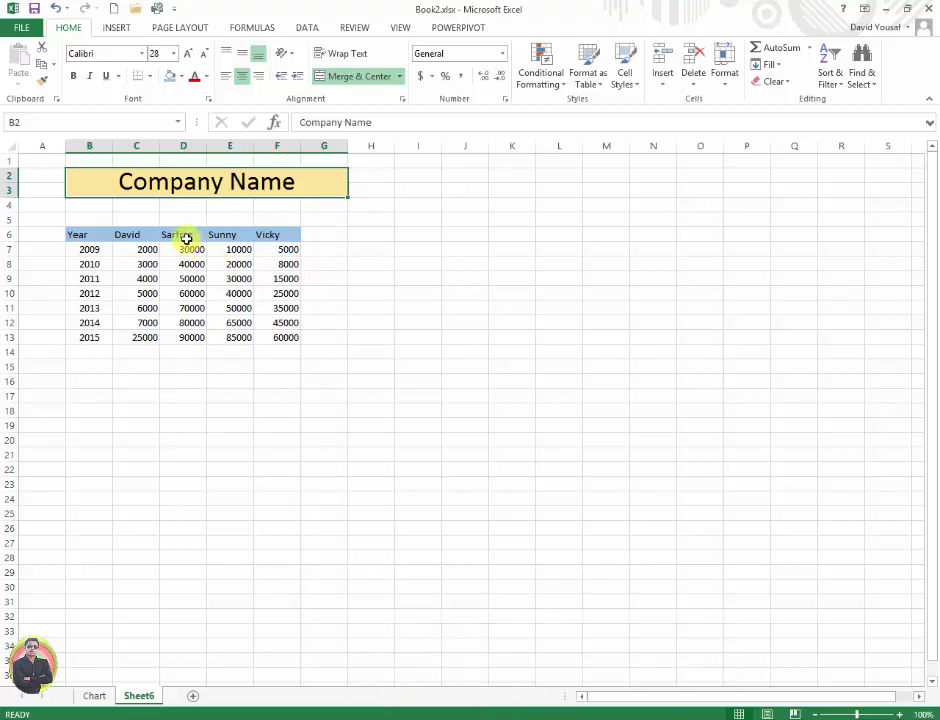
Append "Profit" to the four name headers in C6:F6 and widen columns C to F to fit them.
{"action": "key", "text": "ctrl+c"}
{"action": "double_click", "coordinate": [195, 235]}
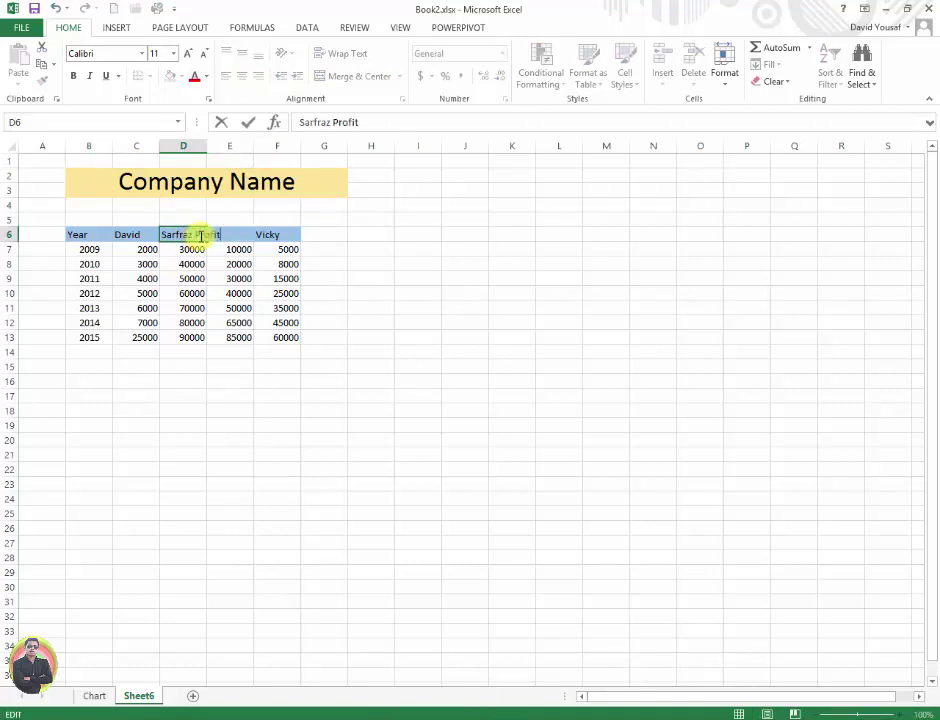
{"action": "key", "text": "Return"}
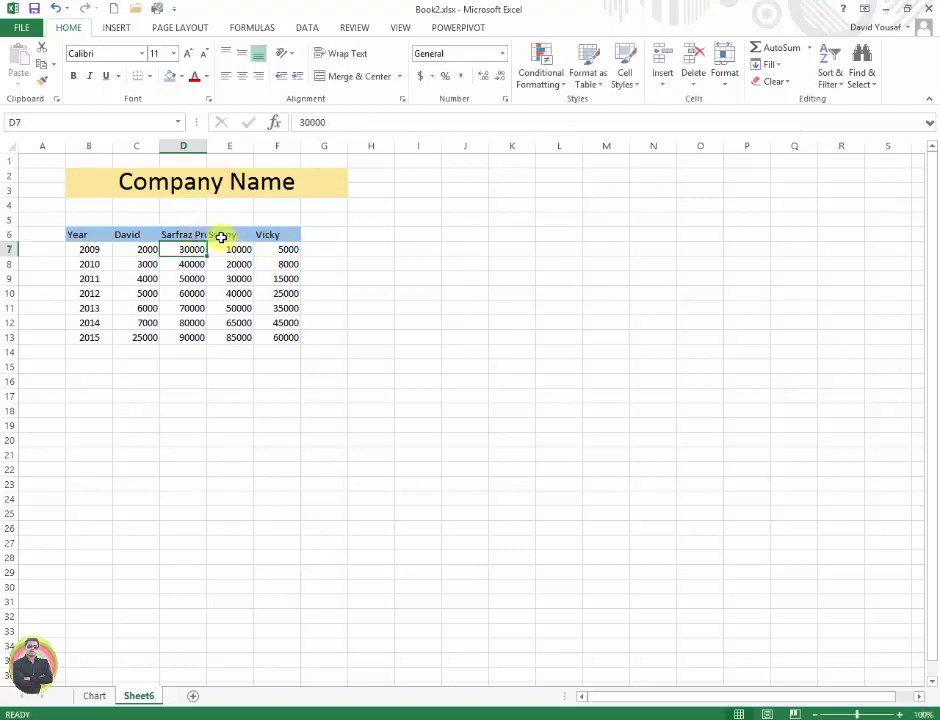
{"action": "left_click_drag", "start_coordinate": [206, 148], "coordinate": [245, 146]}
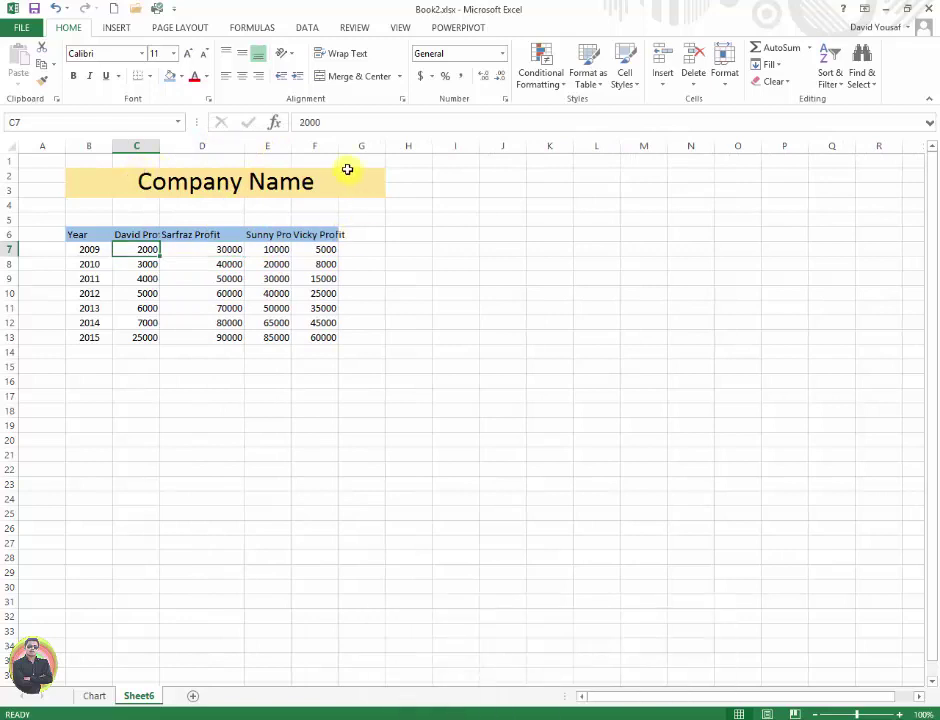
{"action": "left_click_drag", "start_coordinate": [161, 150], "coordinate": [192, 150]}
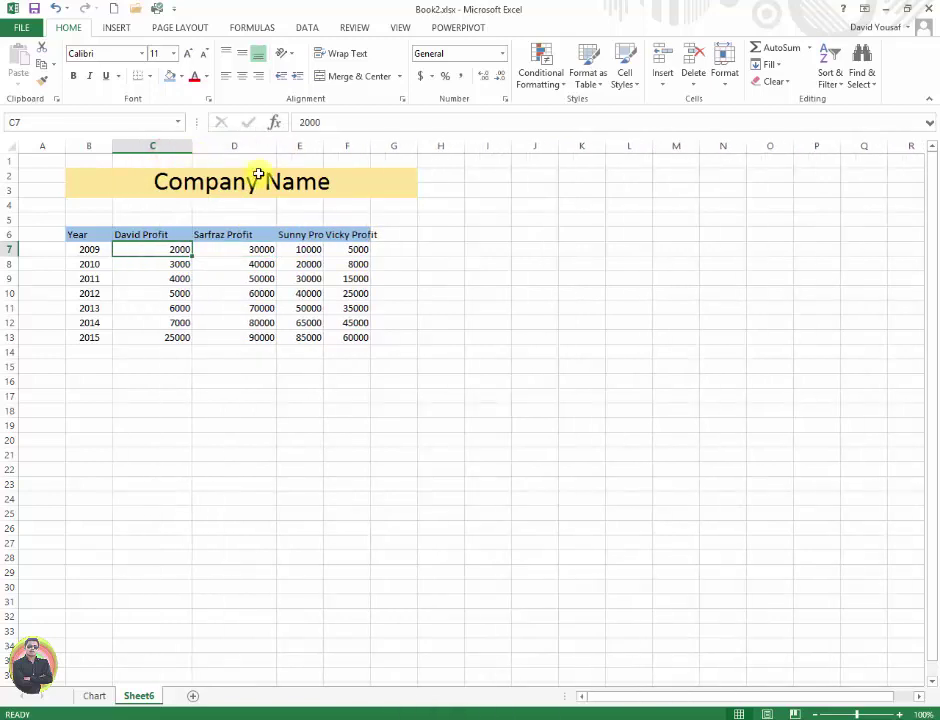
{"action": "left_click_drag", "start_coordinate": [324, 146], "coordinate": [435, 149]}
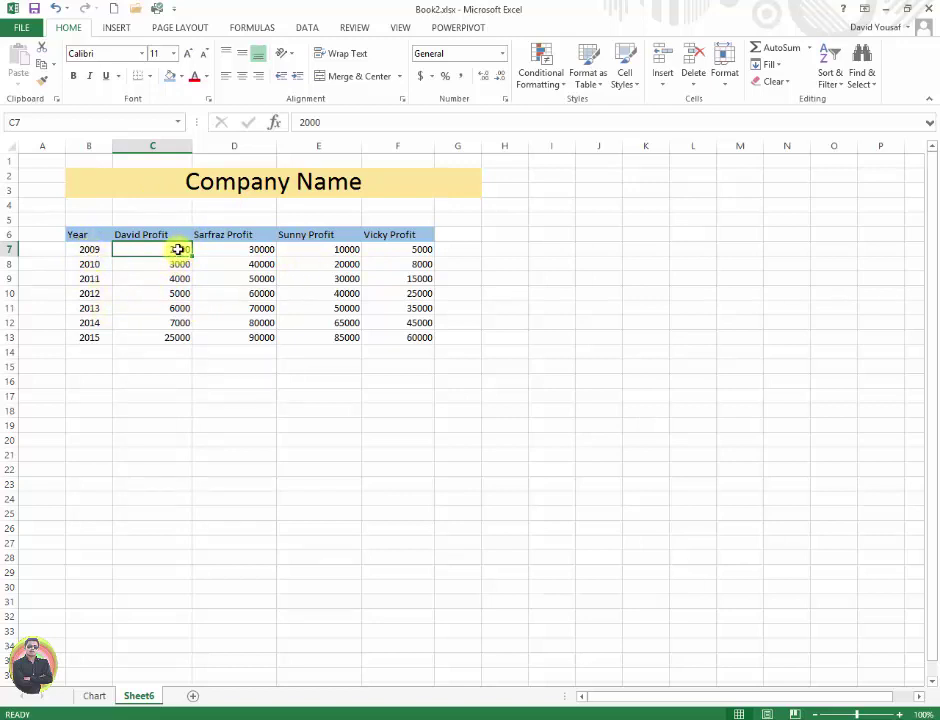
Center the profit values in C7:F13 and the Year header in B6.
{"action": "left_click_drag", "start_coordinate": [176, 249], "coordinate": [176, 331]}
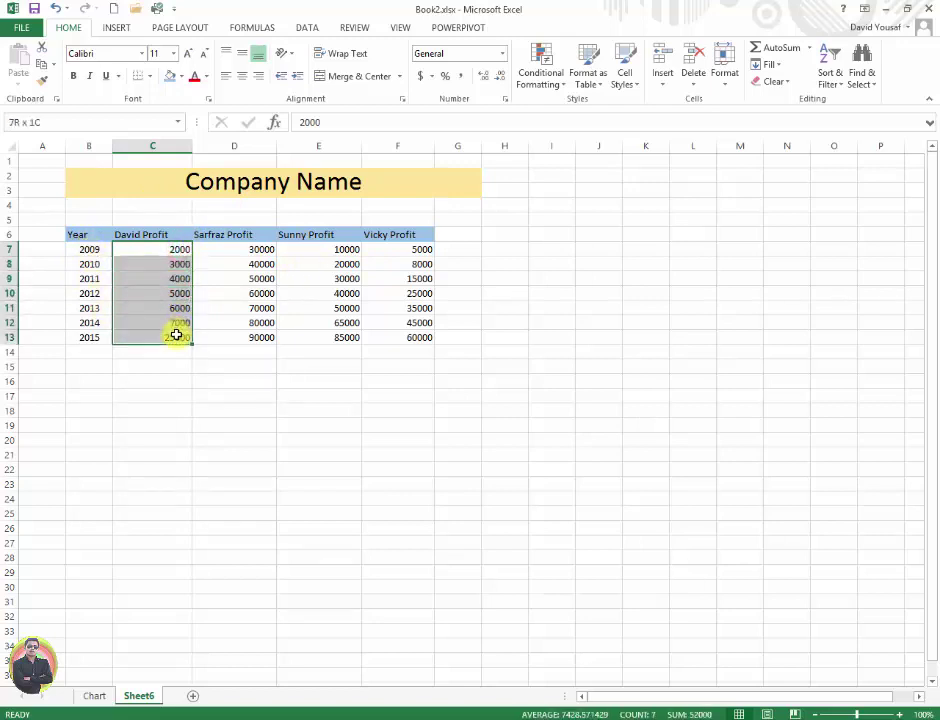
{"action": "left_click", "coordinate": [242, 78]}
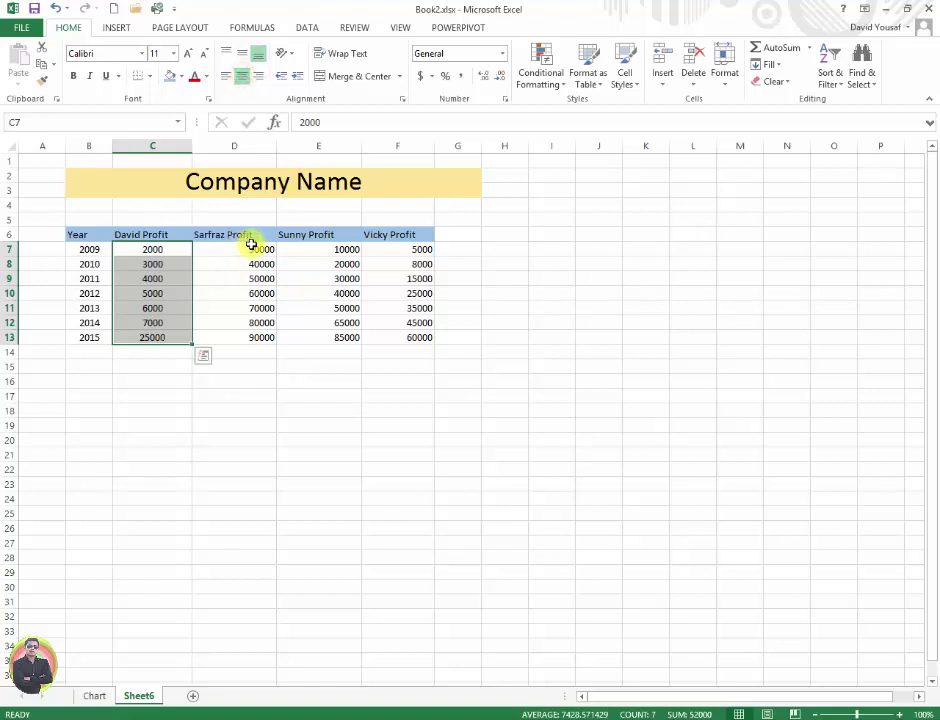
{"action": "left_click_drag", "start_coordinate": [250, 249], "coordinate": [251, 336]}
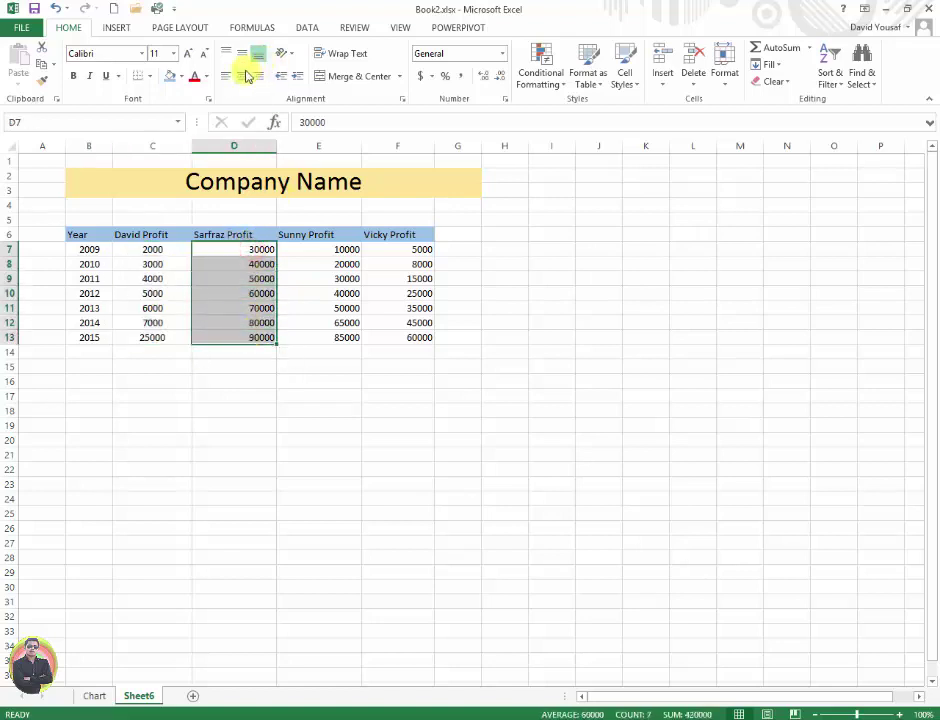
{"action": "left_click", "coordinate": [243, 76]}
{"action": "left_click_drag", "start_coordinate": [336, 250], "coordinate": [336, 338]}
{"action": "left_click", "coordinate": [245, 76]}
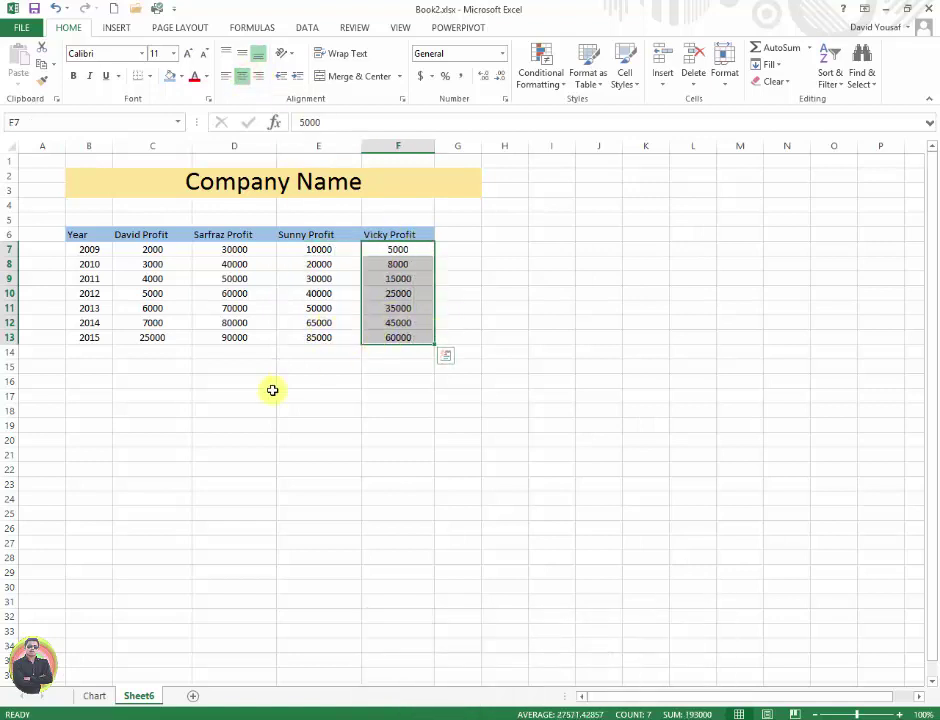
{"action": "left_click", "coordinate": [272, 391]}
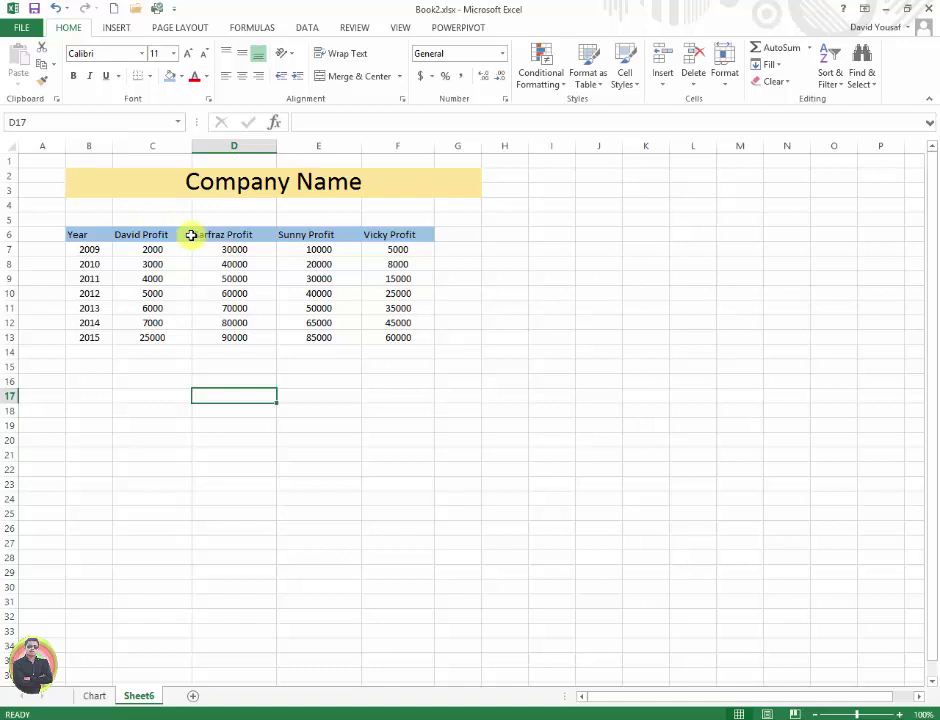
{"action": "left_click", "coordinate": [85, 237]}
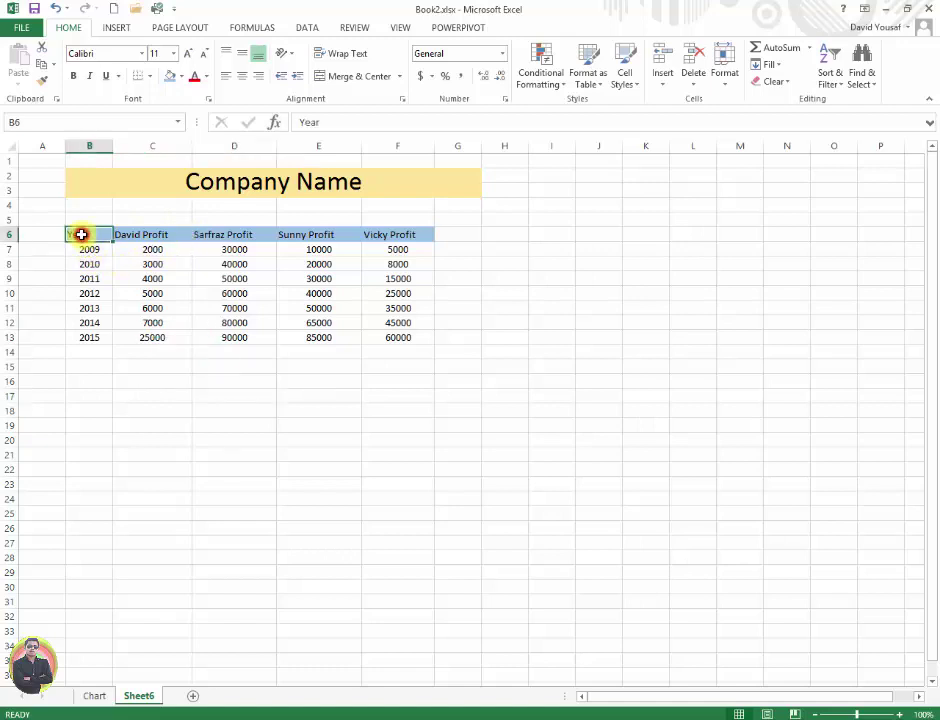
{"action": "left_click", "coordinate": [240, 74]}
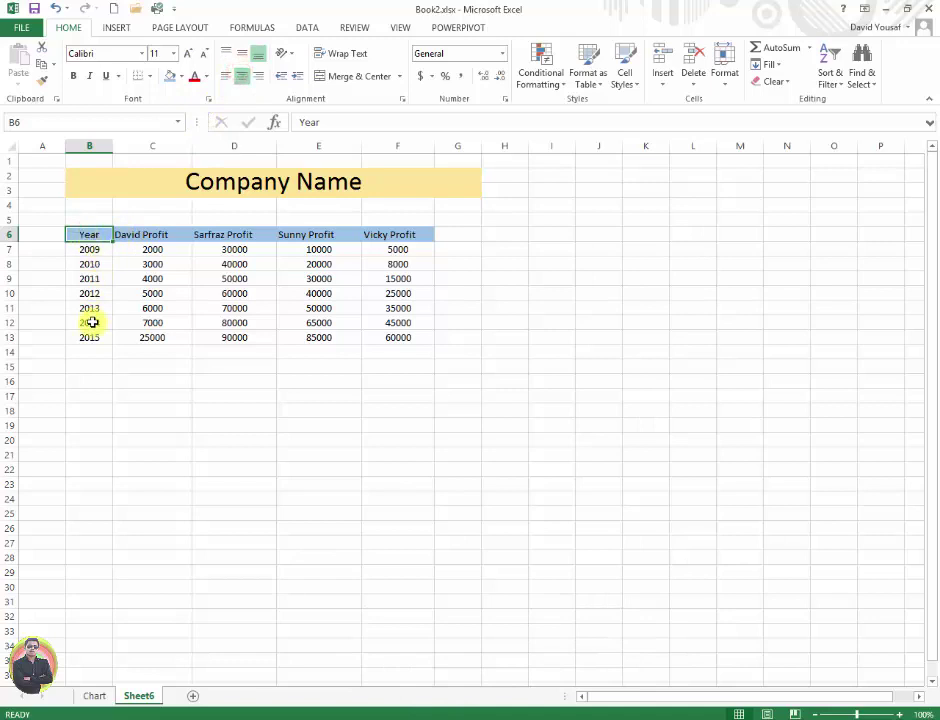
{"action": "left_click", "coordinate": [143, 234]}
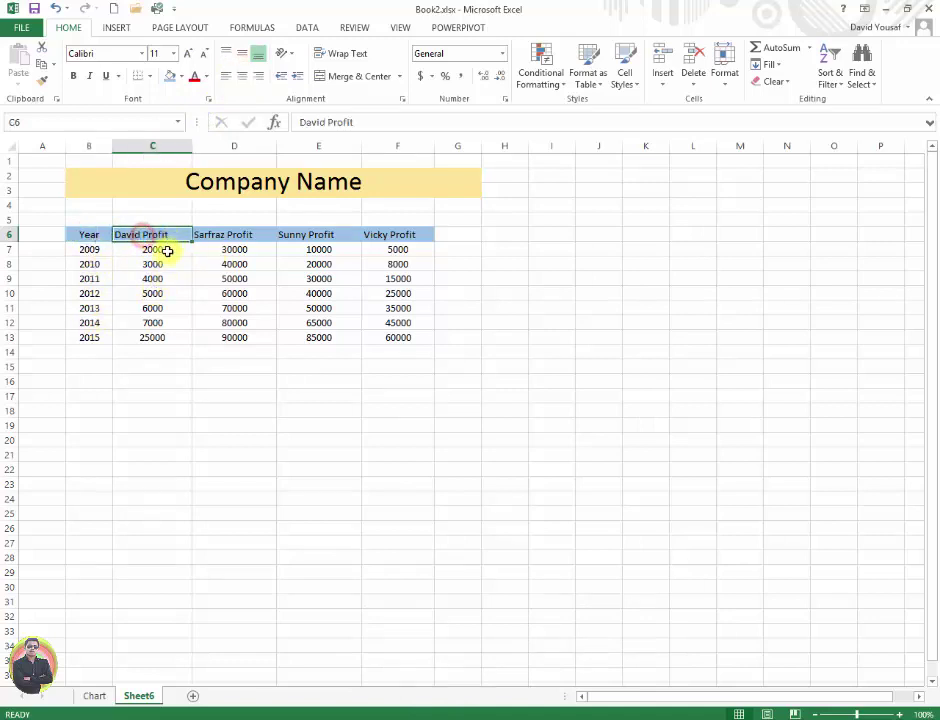
{"action": "left_click", "coordinate": [216, 236]}
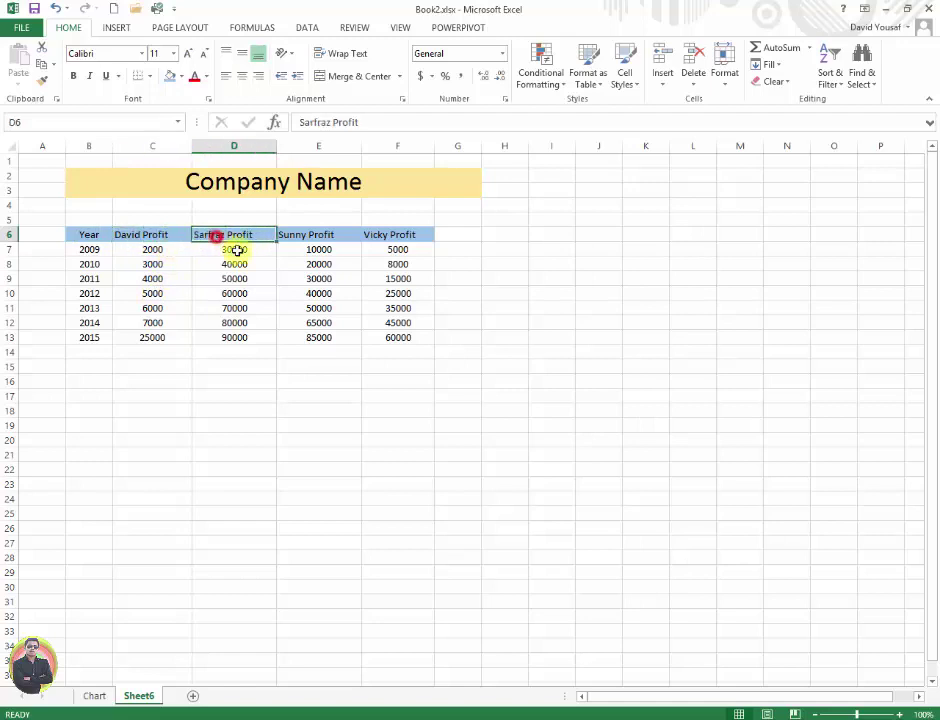
{"action": "left_click", "coordinate": [323, 251]}
{"action": "left_click", "coordinate": [399, 252]}
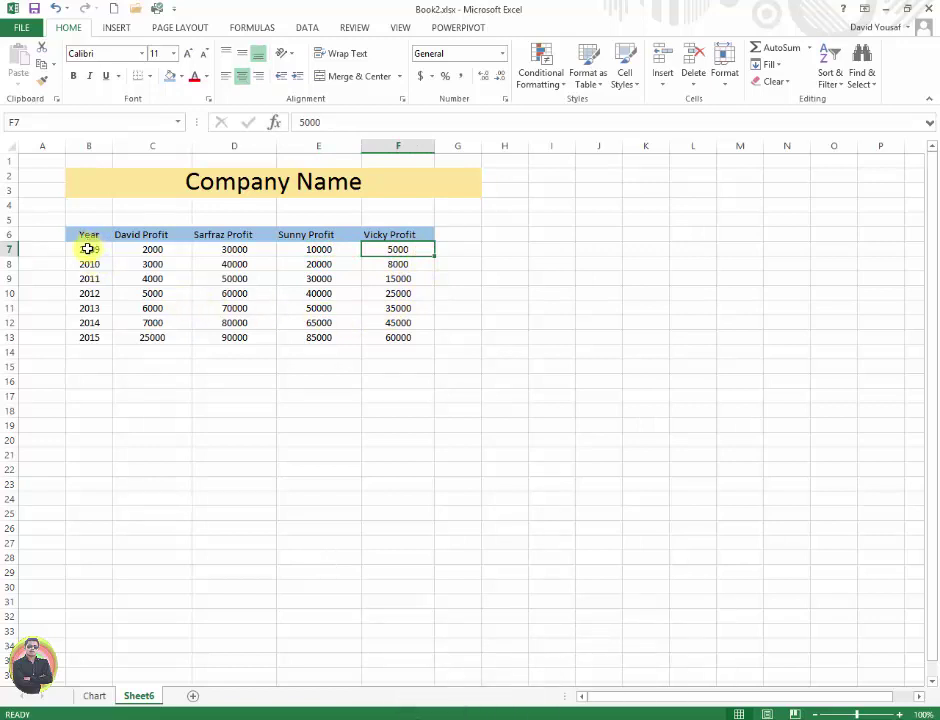
{"action": "left_click_drag", "start_coordinate": [88, 249], "coordinate": [89, 335]}
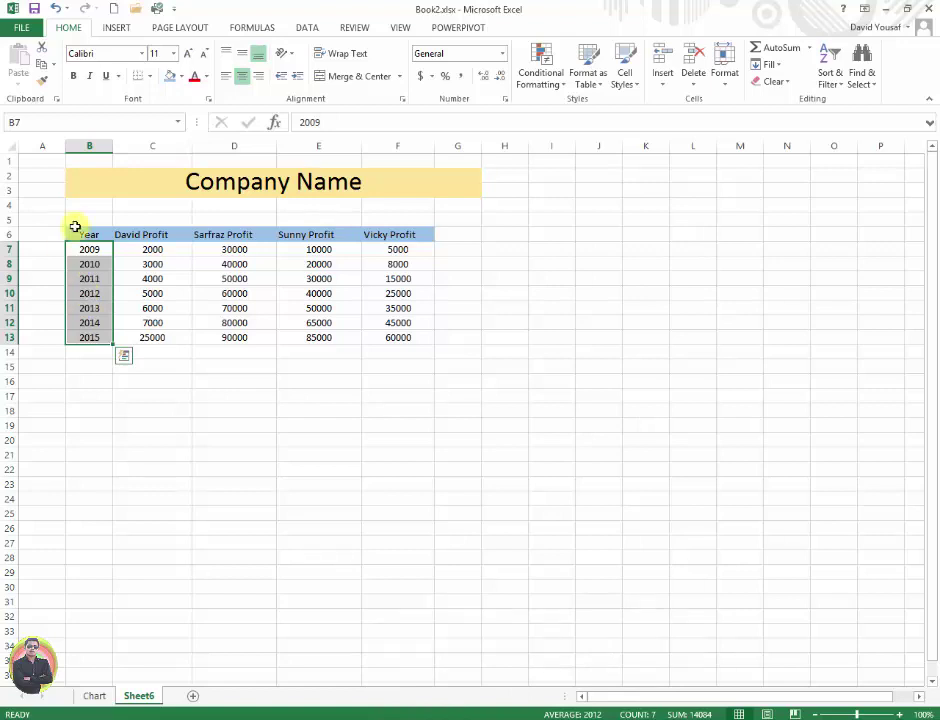
{"action": "left_click", "coordinate": [430, 248]}
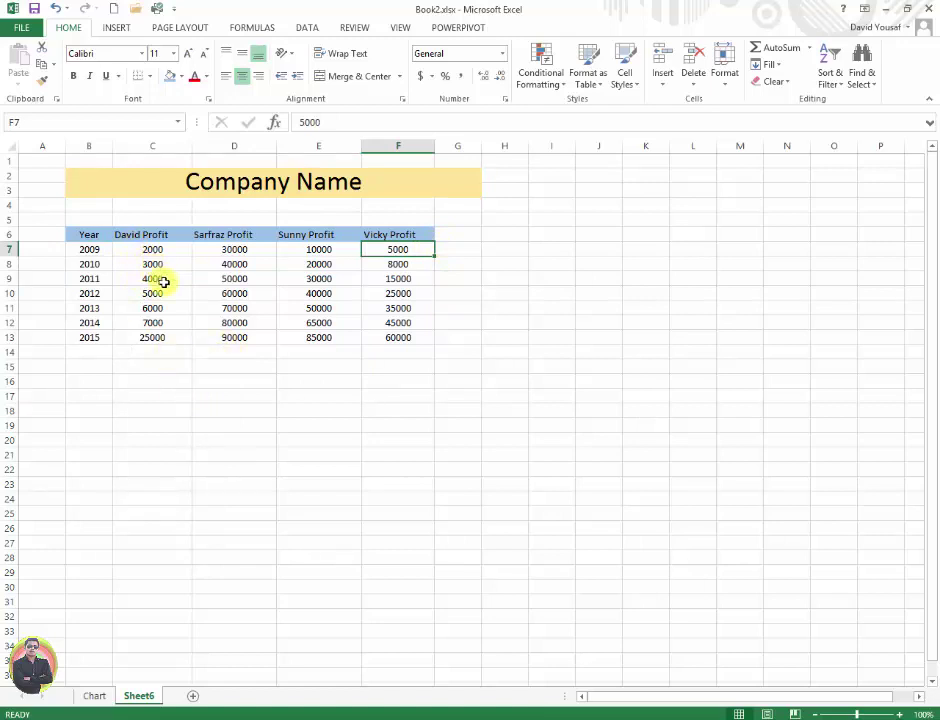
Insert a recommended pie chart from the first profit column, C6:C13, after previewing the bar, line and scatter suggestions.
{"action": "left_click", "coordinate": [137, 234]}
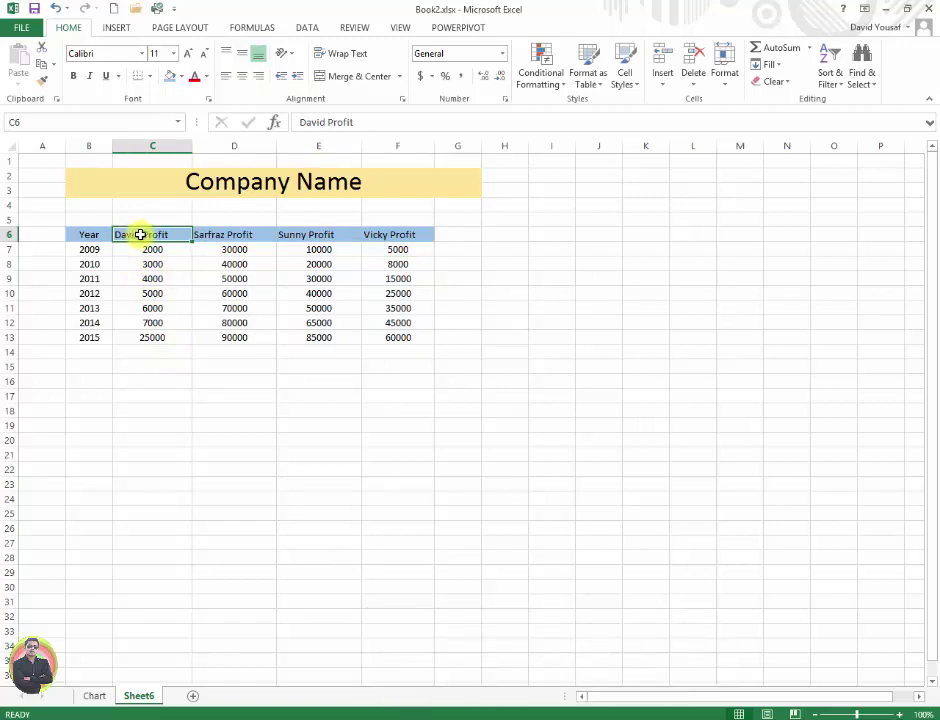
{"action": "left_click_drag", "start_coordinate": [143, 235], "coordinate": [151, 337]}
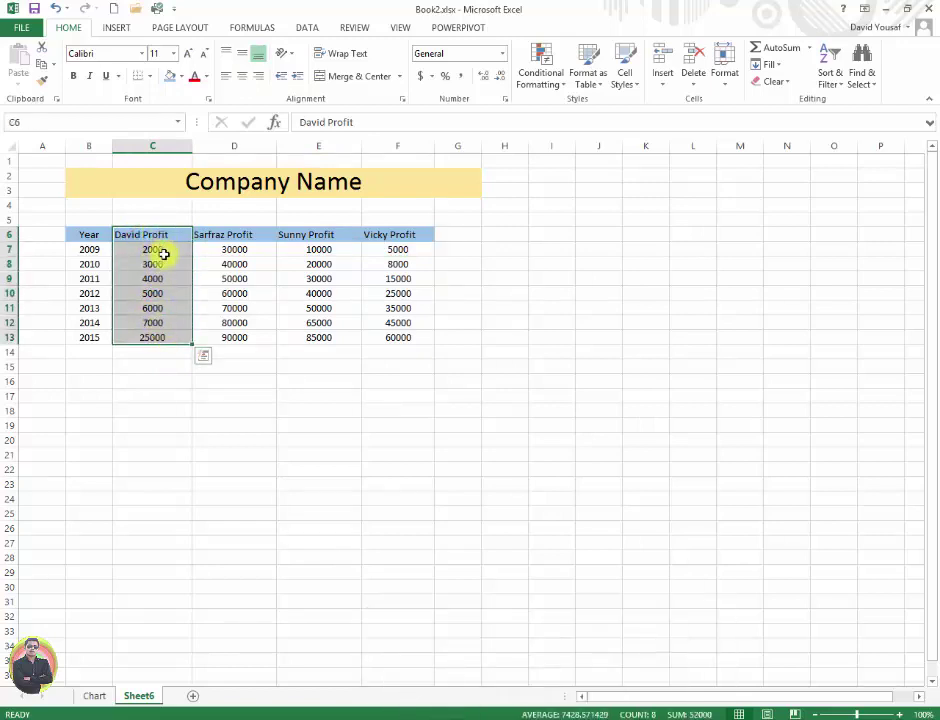
{"action": "left_click", "coordinate": [116, 28]}
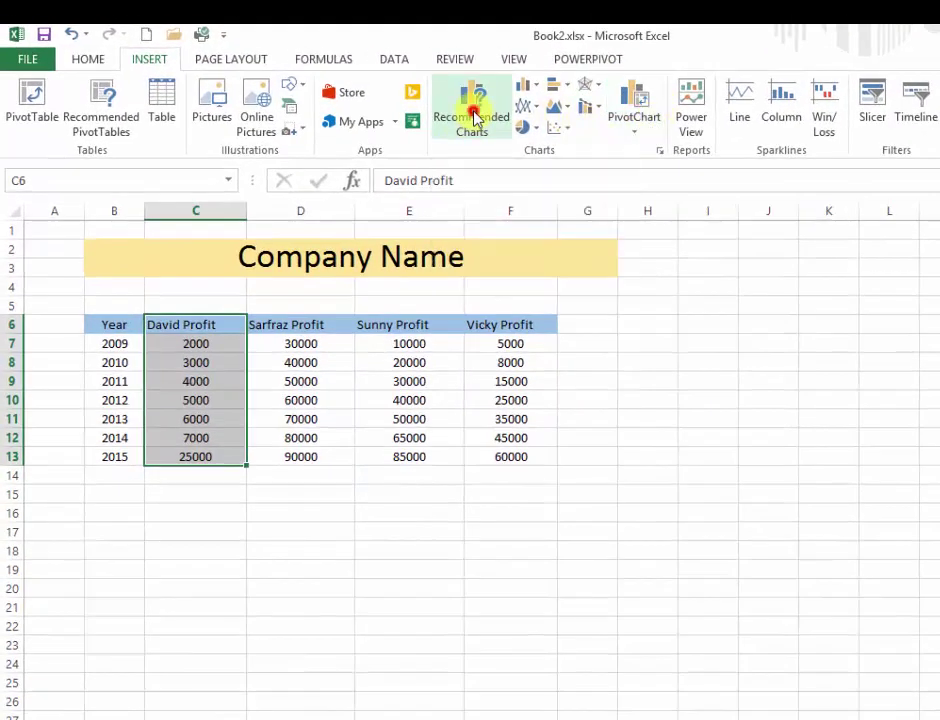
{"action": "left_click", "coordinate": [477, 115]}
{"action": "left_click", "coordinate": [556, 367]}
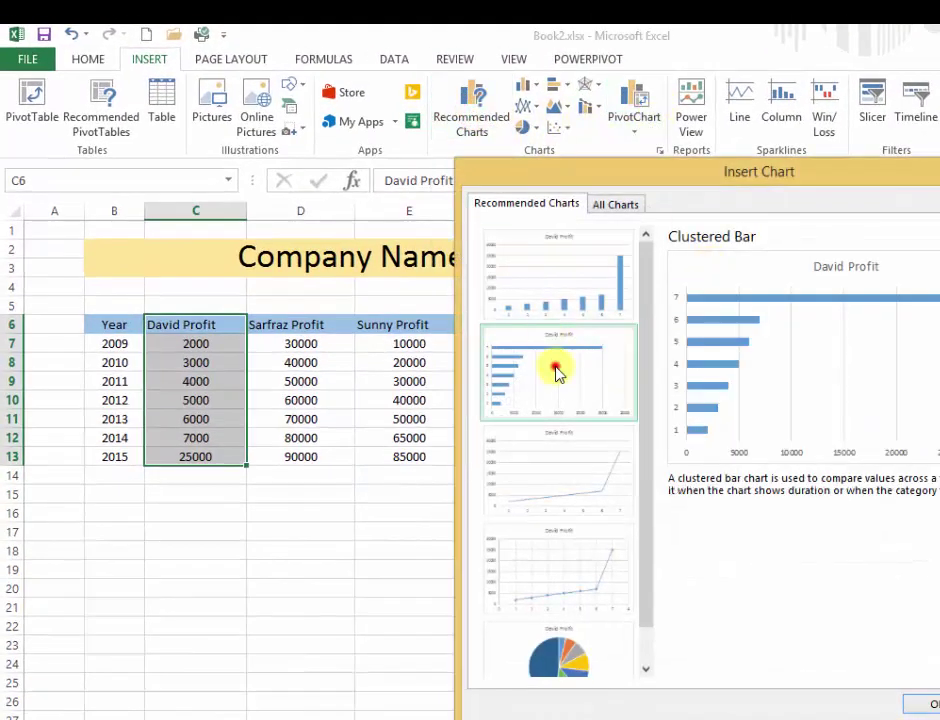
{"action": "left_click", "coordinate": [585, 490]}
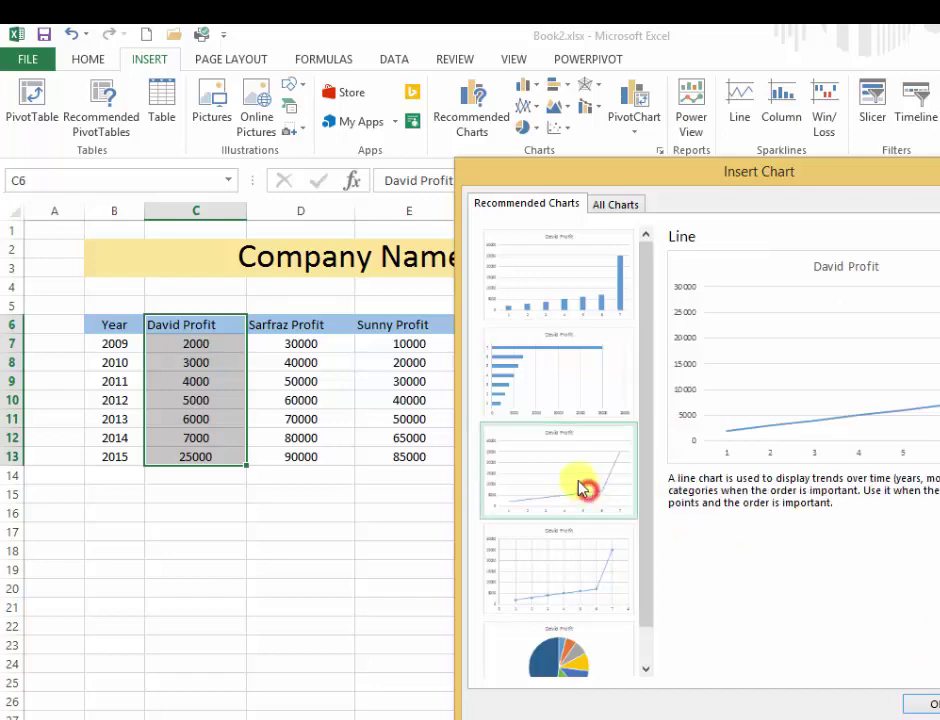
{"action": "left_click", "coordinate": [562, 556]}
{"action": "left_click", "coordinate": [558, 650]}
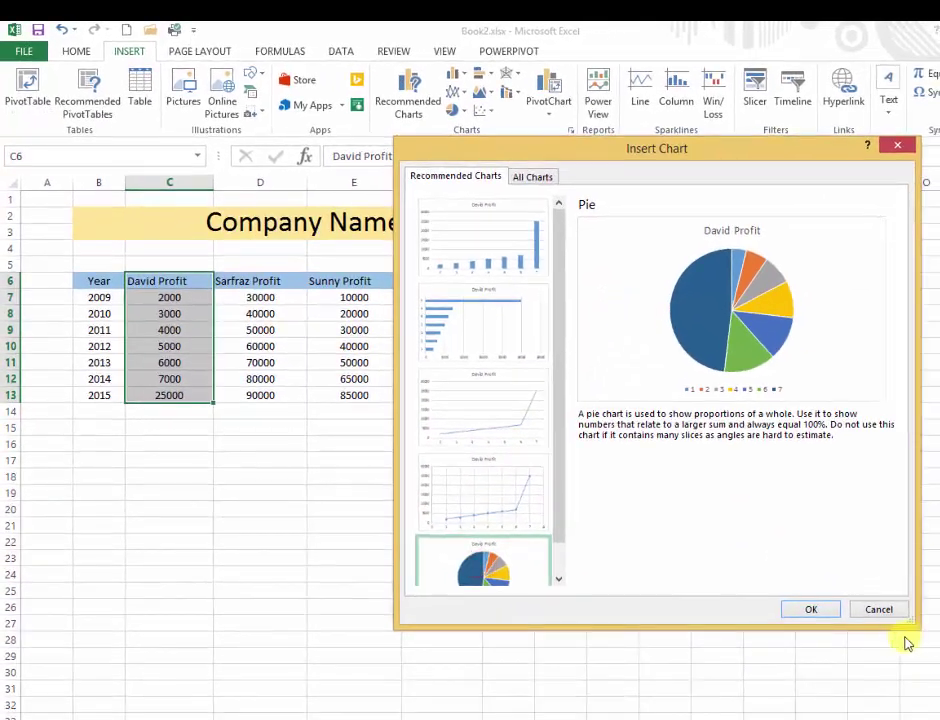
{"action": "left_click", "coordinate": [810, 609]}
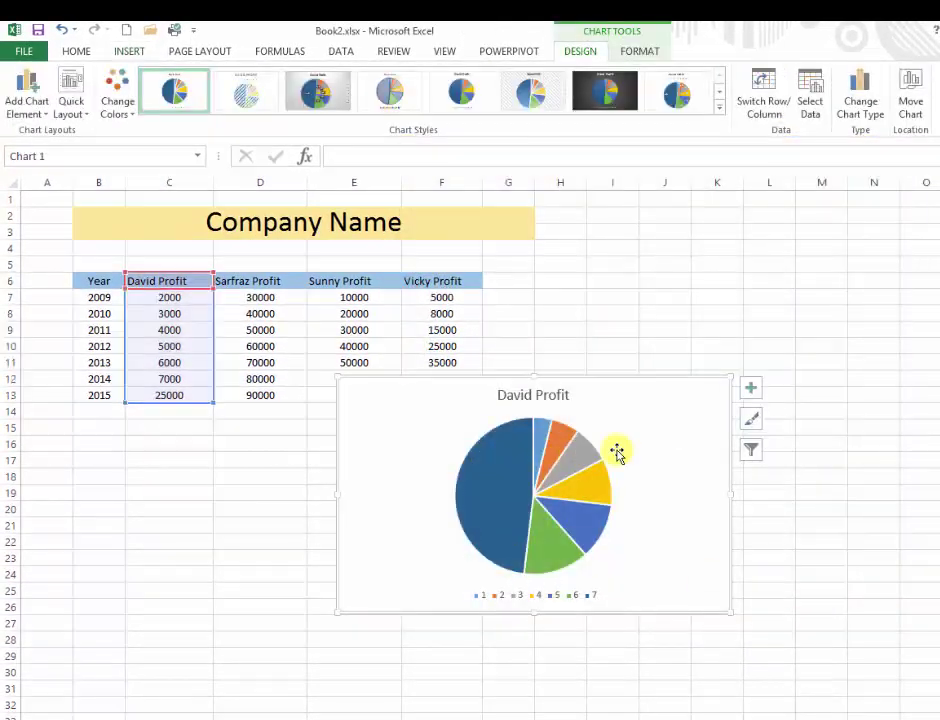
Move the pie chart clear of the data table and turn on its data labels.
{"action": "left_click_drag", "start_coordinate": [619, 404], "coordinate": [789, 372]}
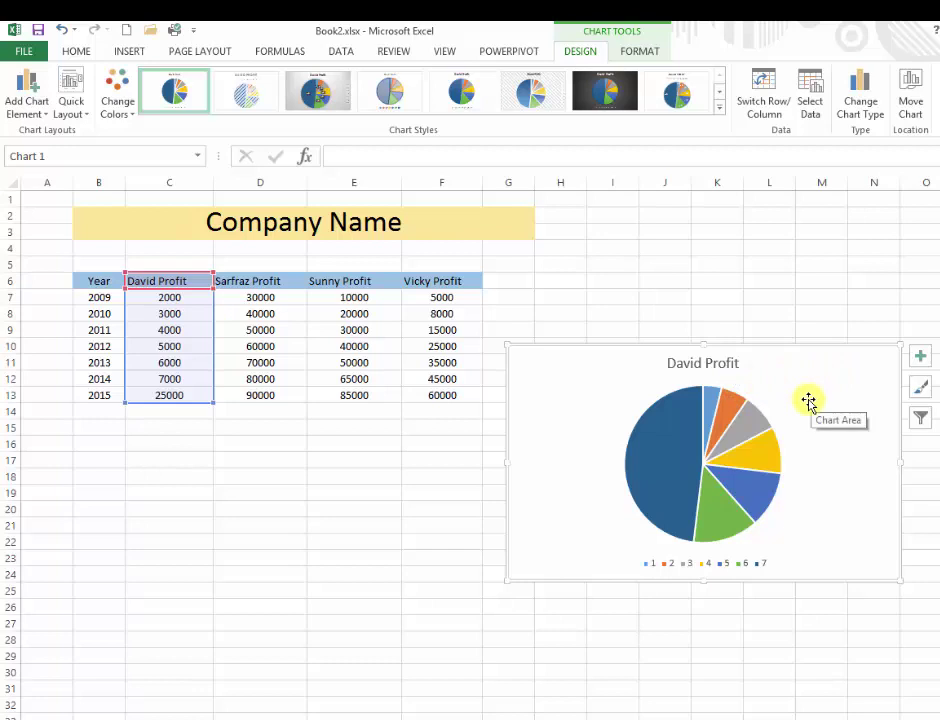
{"action": "left_click", "coordinate": [922, 358]}
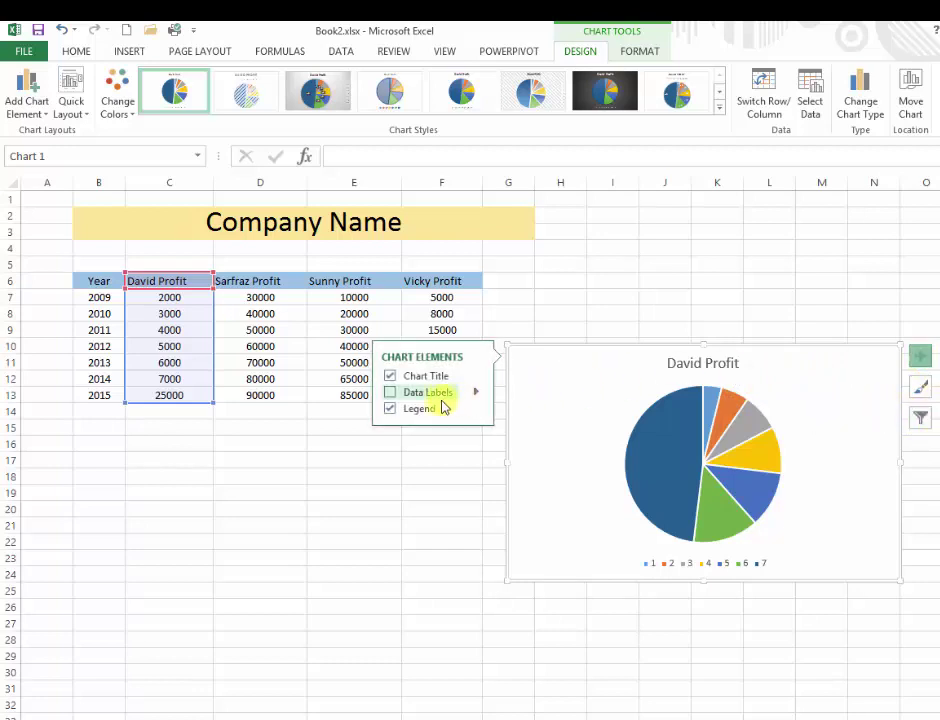
{"action": "left_click", "coordinate": [415, 393]}
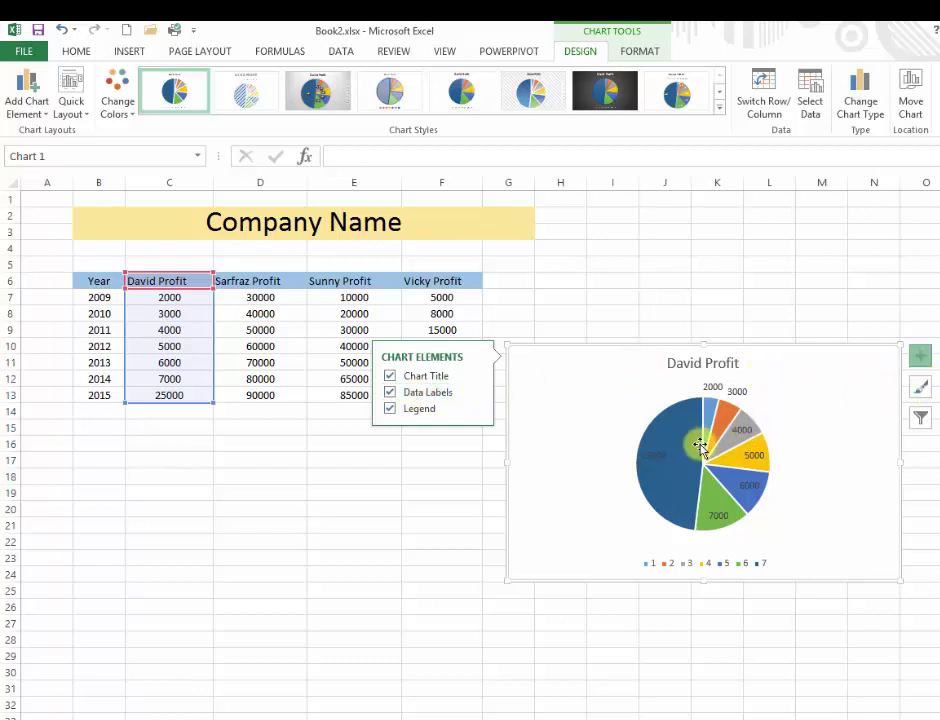
{"action": "left_click_drag", "start_coordinate": [582, 564], "coordinate": [580, 383]}
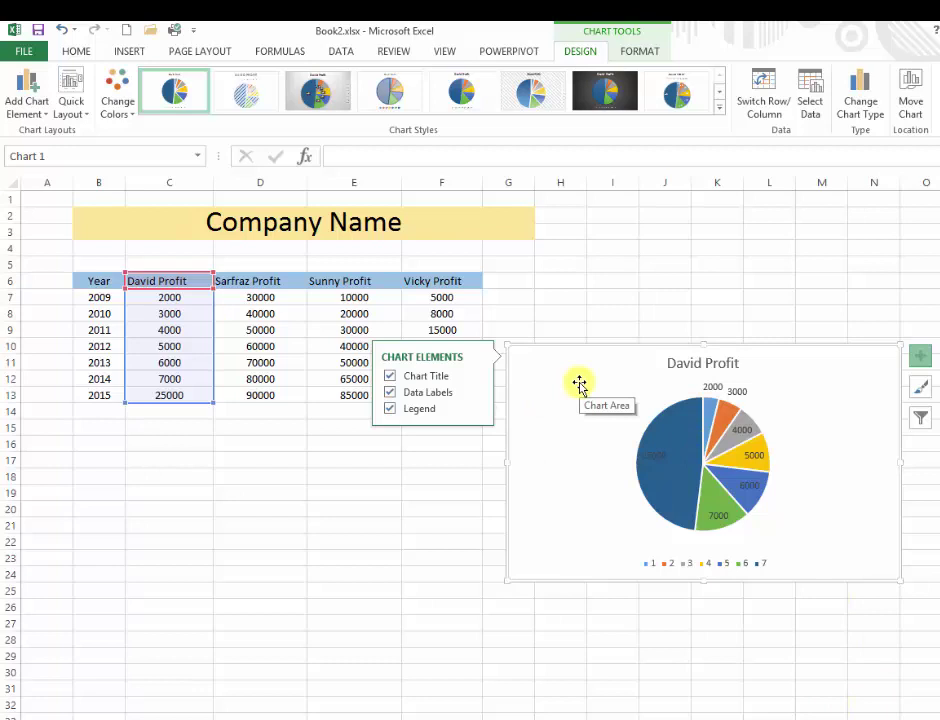
Undo the pie chart edits and its insertion.
{"action": "key", "text": "ctrl+z"}
{"action": "key", "text": "ctrl+z"}
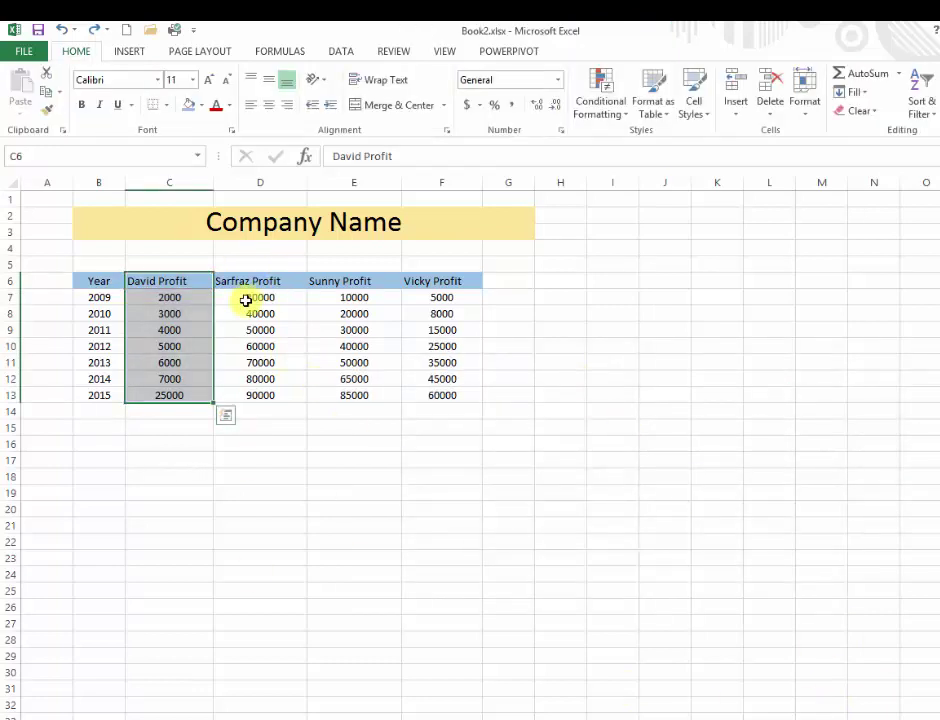
Insert a 3-D Clustered Column chart of the profit values in C7:C13 and move it below the data table.
{"action": "left_click", "coordinate": [148, 296]}
{"action": "left_click_drag", "start_coordinate": [151, 297], "coordinate": [169, 395]}
{"action": "left_click", "coordinate": [170, 297]}
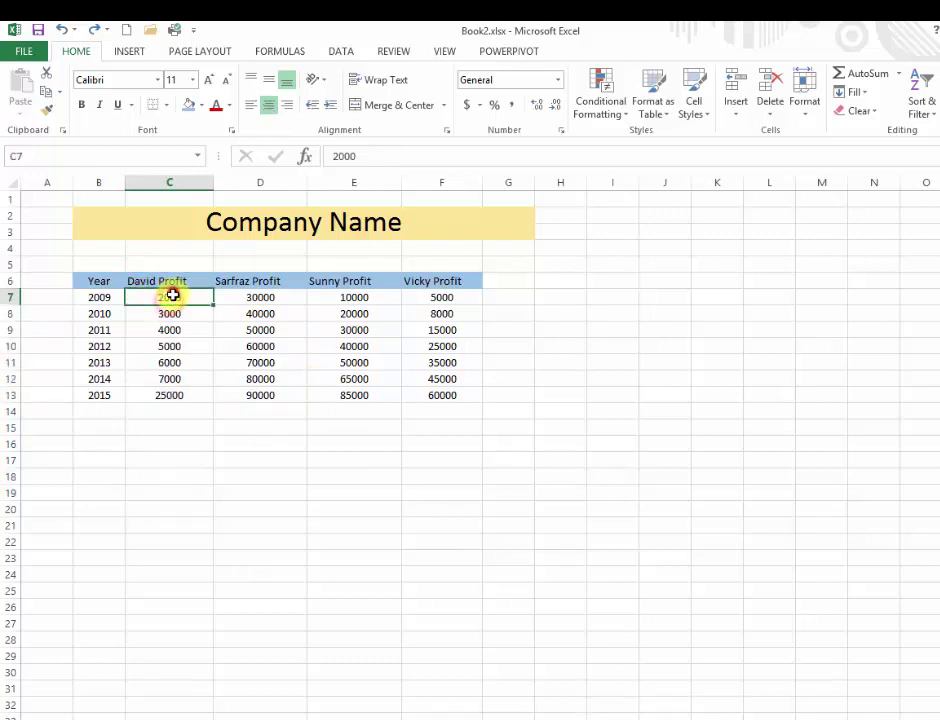
{"action": "left_click_drag", "start_coordinate": [170, 296], "coordinate": [183, 393]}
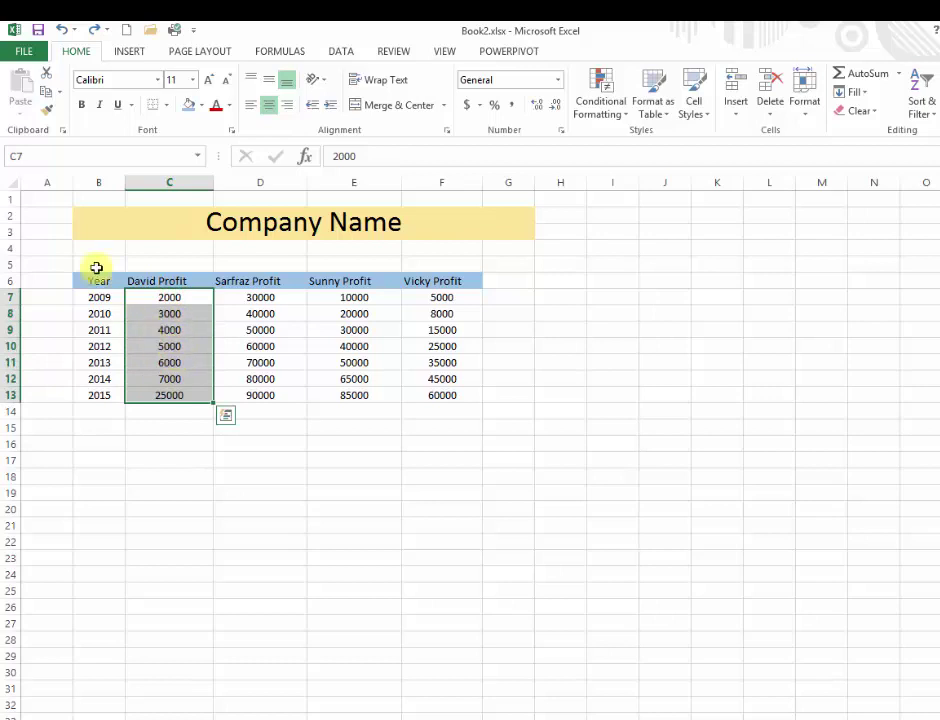
{"action": "left_click", "coordinate": [127, 51]}
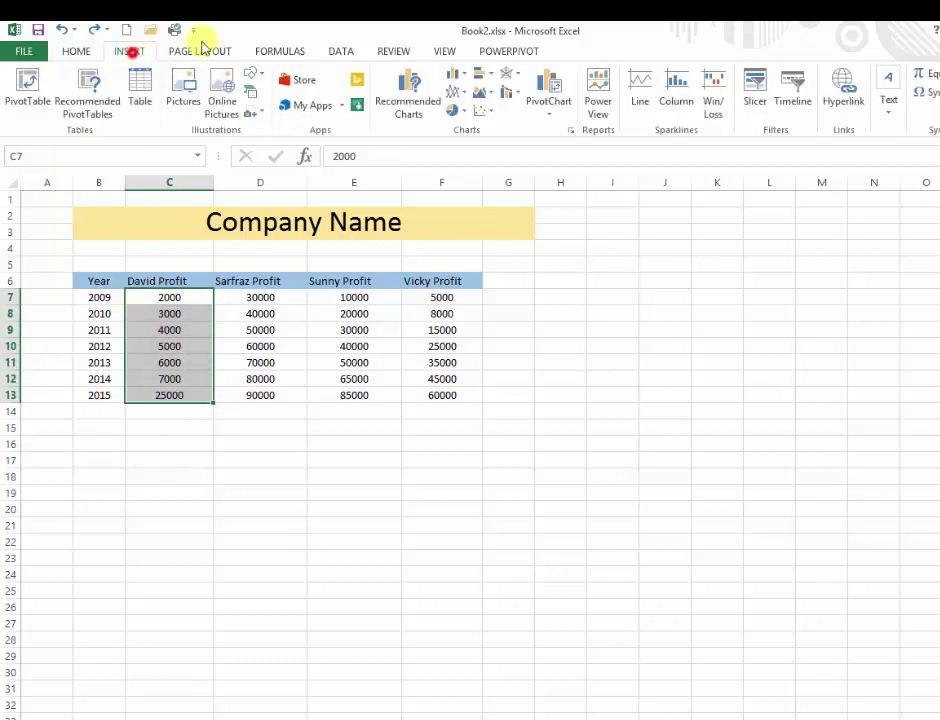
{"action": "left_click", "coordinate": [411, 94]}
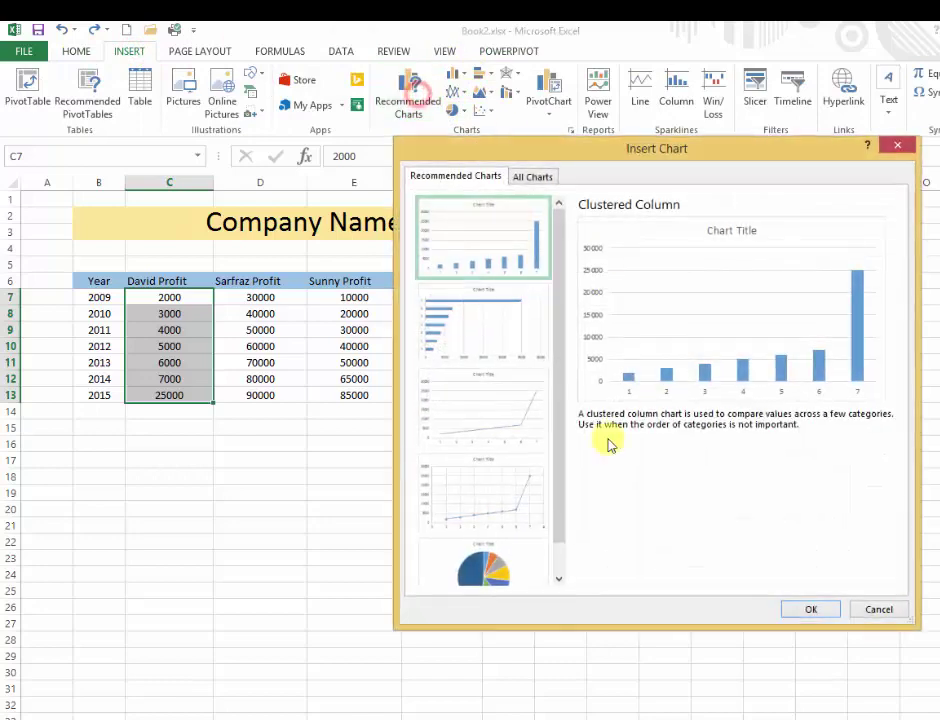
{"action": "left_click", "coordinate": [538, 176]}
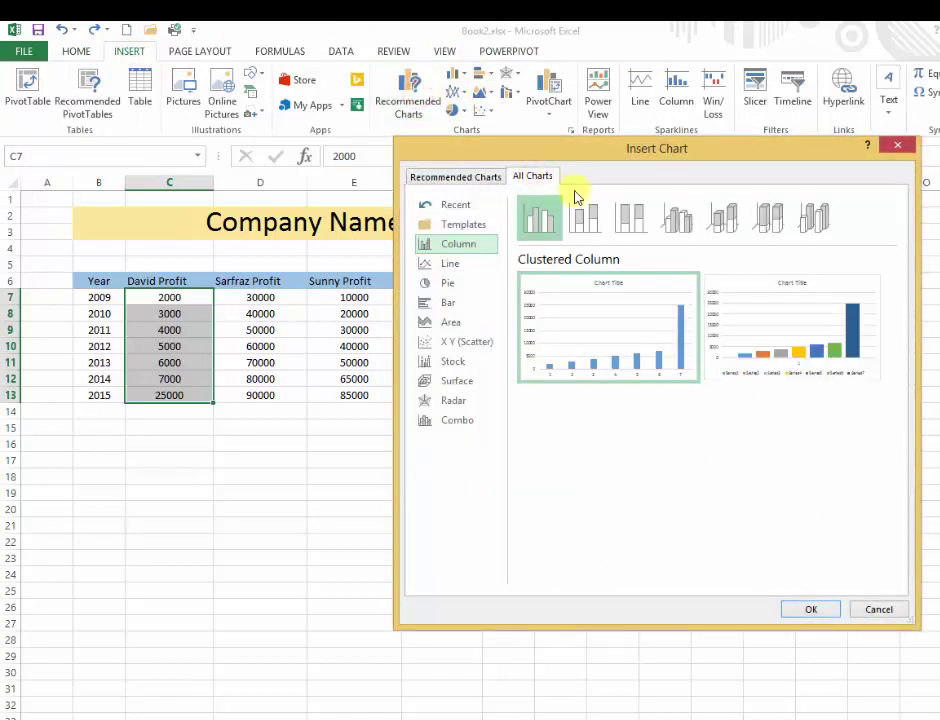
{"action": "mouse_move", "coordinate": [545, 289]}
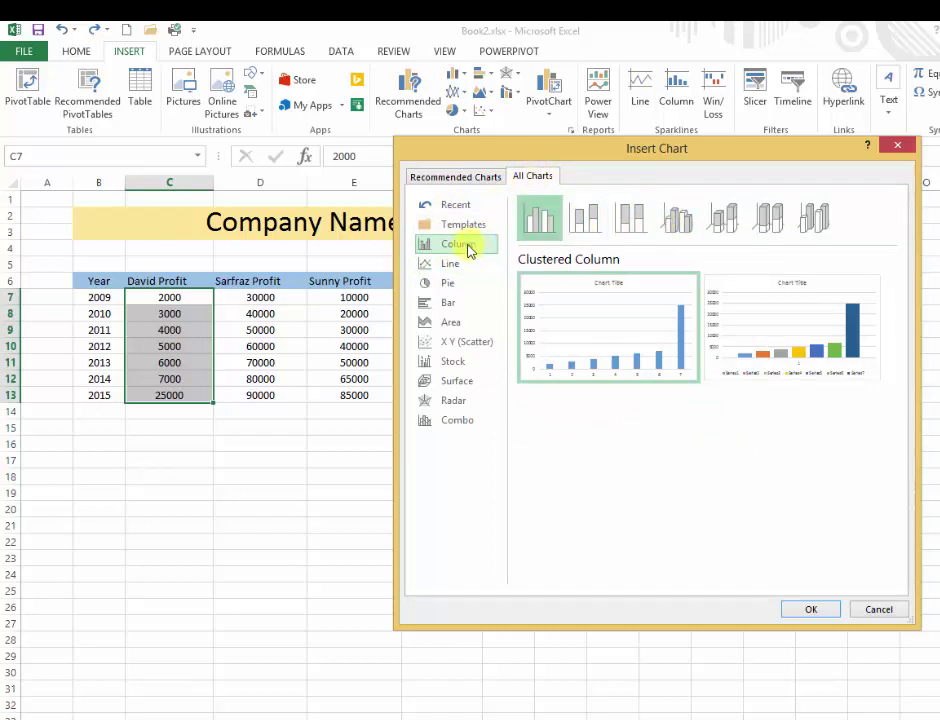
{"action": "left_click", "coordinate": [680, 220]}
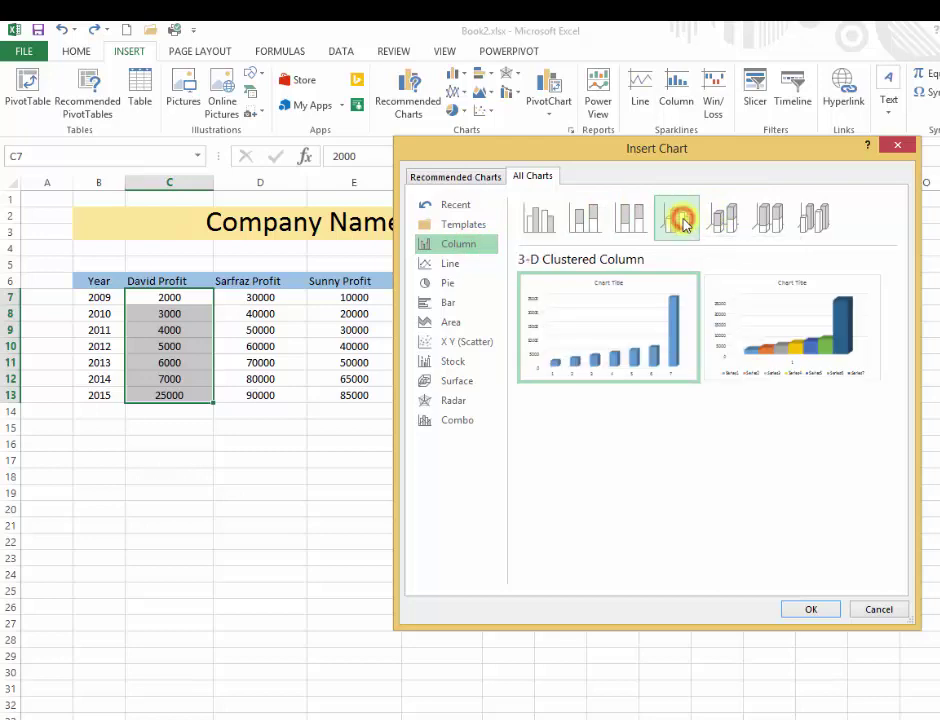
{"action": "left_click", "coordinate": [806, 609]}
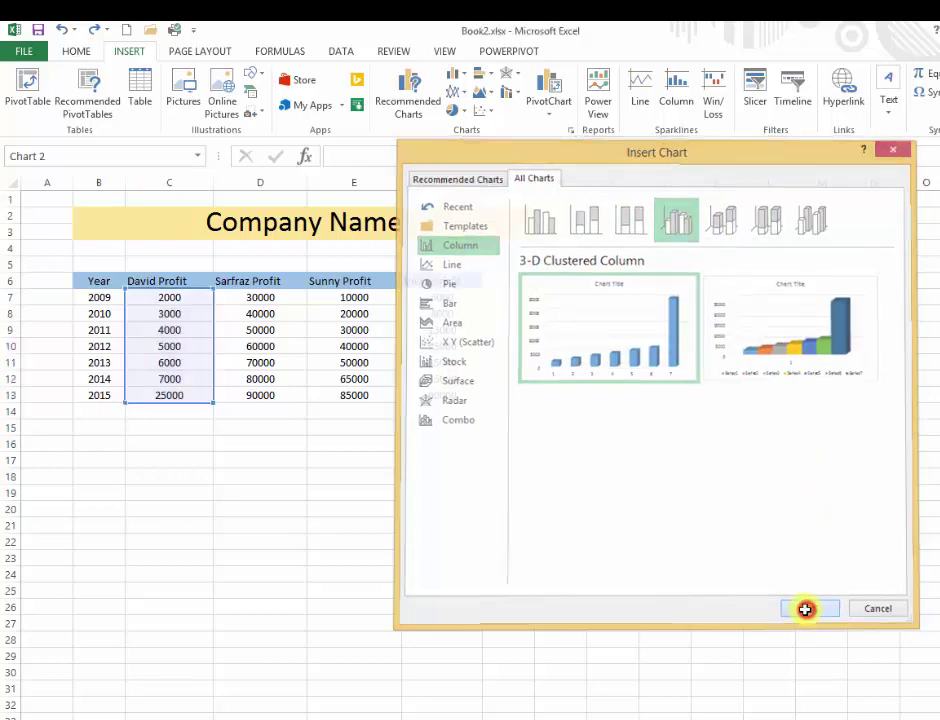
{"action": "mouse_move", "coordinate": [556, 441]}
{"action": "left_mouse_down"}
{"action": "mouse_move", "coordinate": [671, 420]}
{"action": "mouse_move", "coordinate": [632, 461]}
{"action": "mouse_move", "coordinate": [640, 401]}
{"action": "mouse_move", "coordinate": [741, 304]}
{"action": "mouse_move", "coordinate": [560, 487]}
{"action": "mouse_move", "coordinate": [393, 445]}
{"action": "left_mouse_up"}
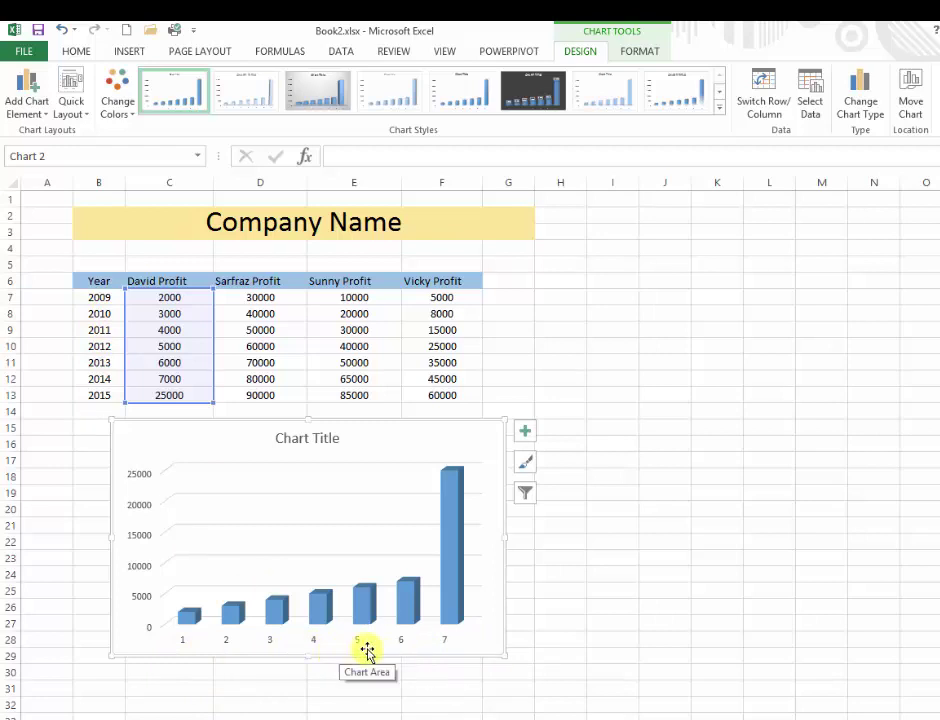
{"action": "right_click", "coordinate": [369, 514]}
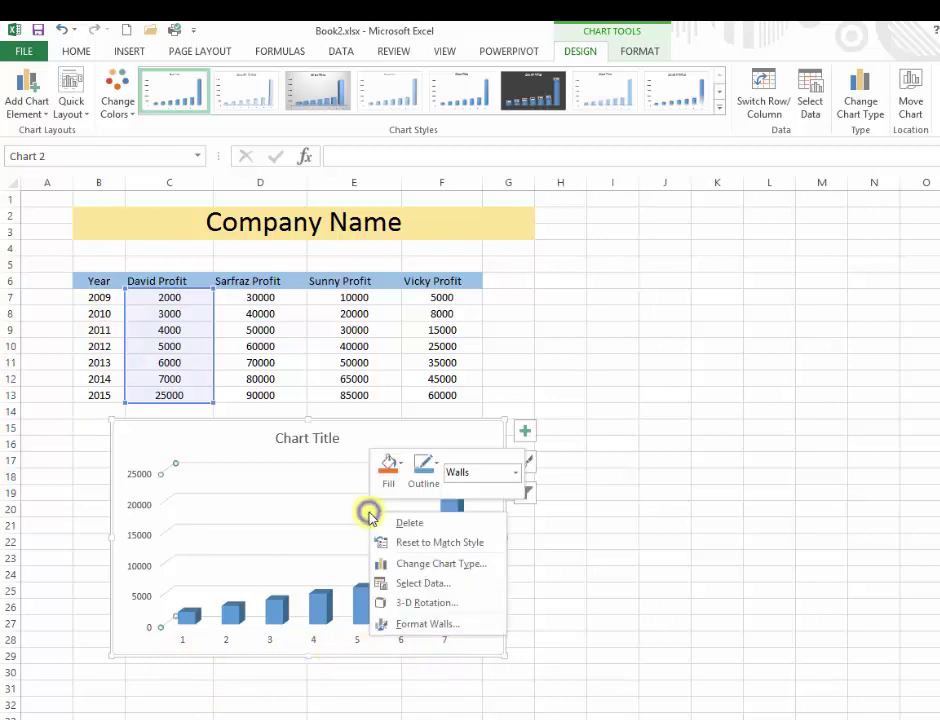
{"action": "left_click", "coordinate": [480, 642]}
{"action": "right_click", "coordinate": [481, 640]}
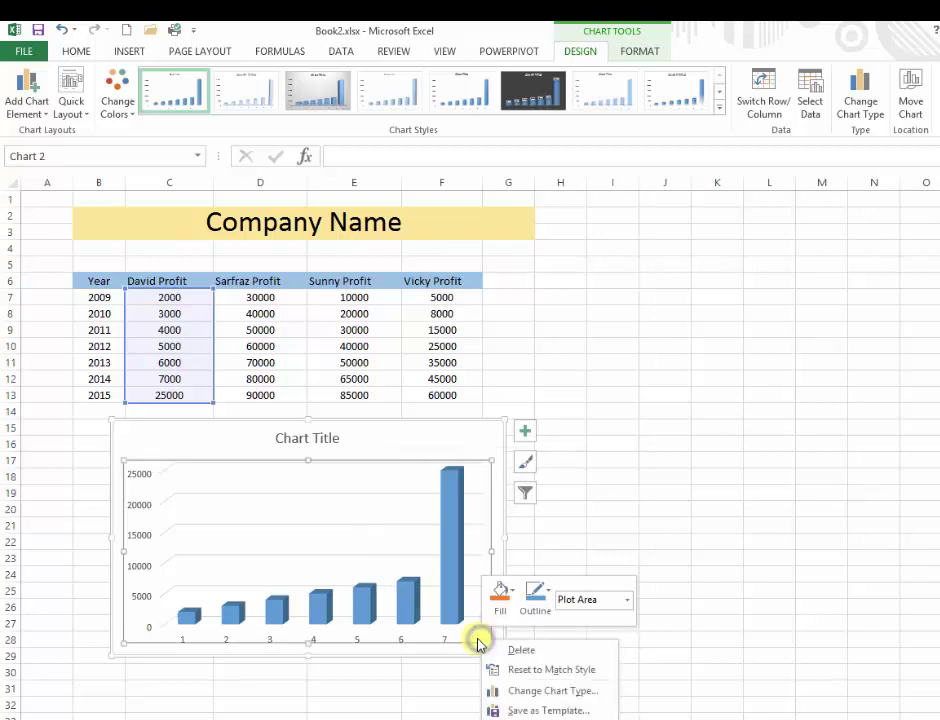
{"action": "right_click", "coordinate": [148, 527]}
{"action": "right_click", "coordinate": [129, 444]}
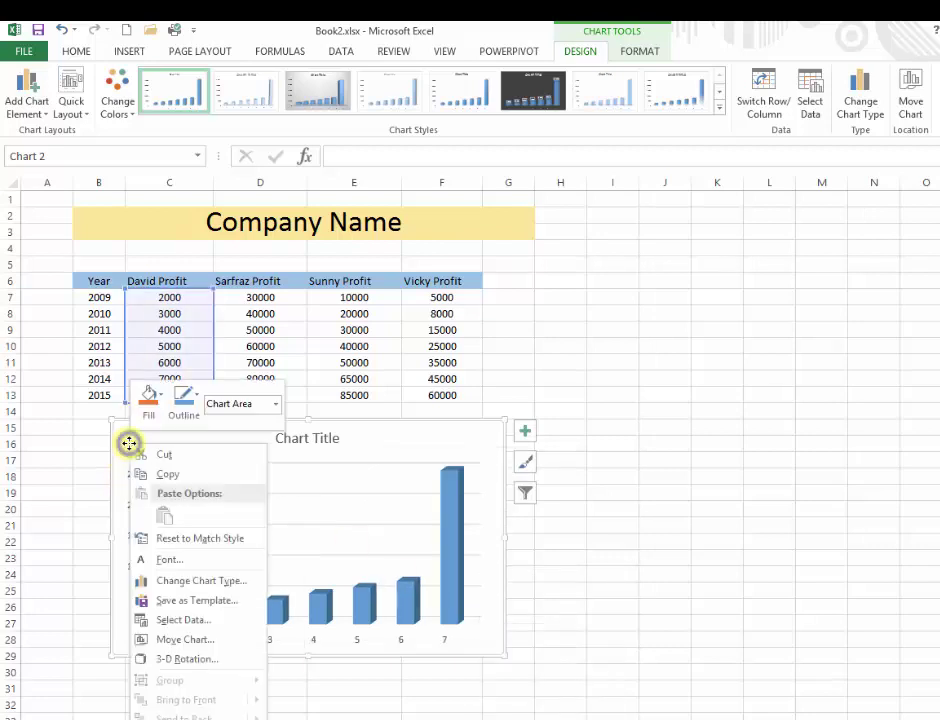
{"action": "left_click", "coordinate": [602, 665]}
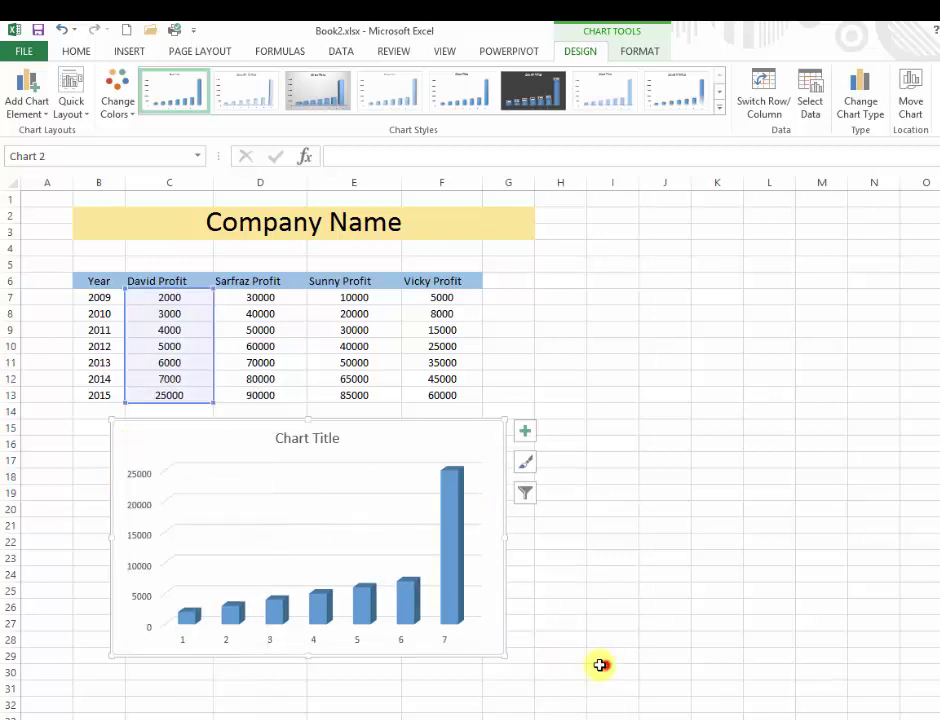
{"action": "left_click", "coordinate": [450, 562]}
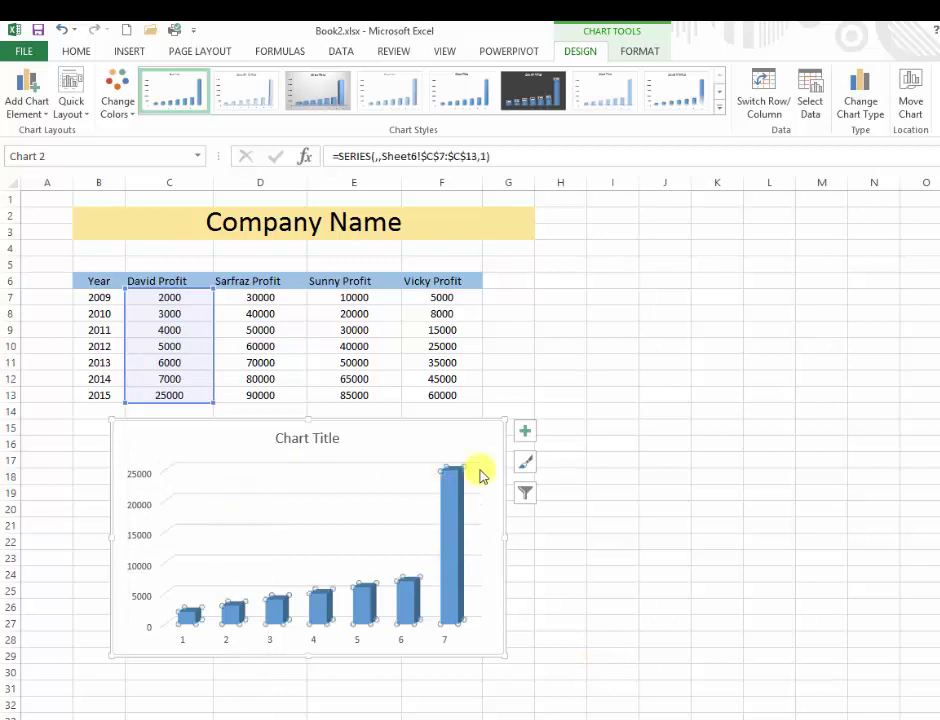
{"action": "left_click", "coordinate": [488, 437]}
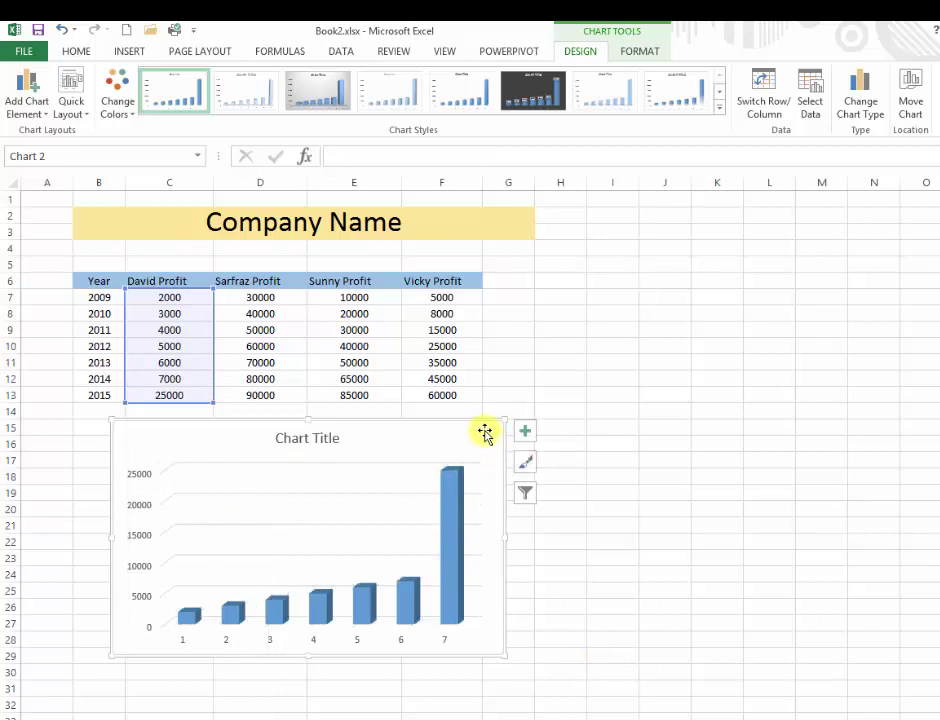
Set the chart's horizontal axis labels to the years in B7:B13.
{"action": "right_click", "coordinate": [483, 436]}
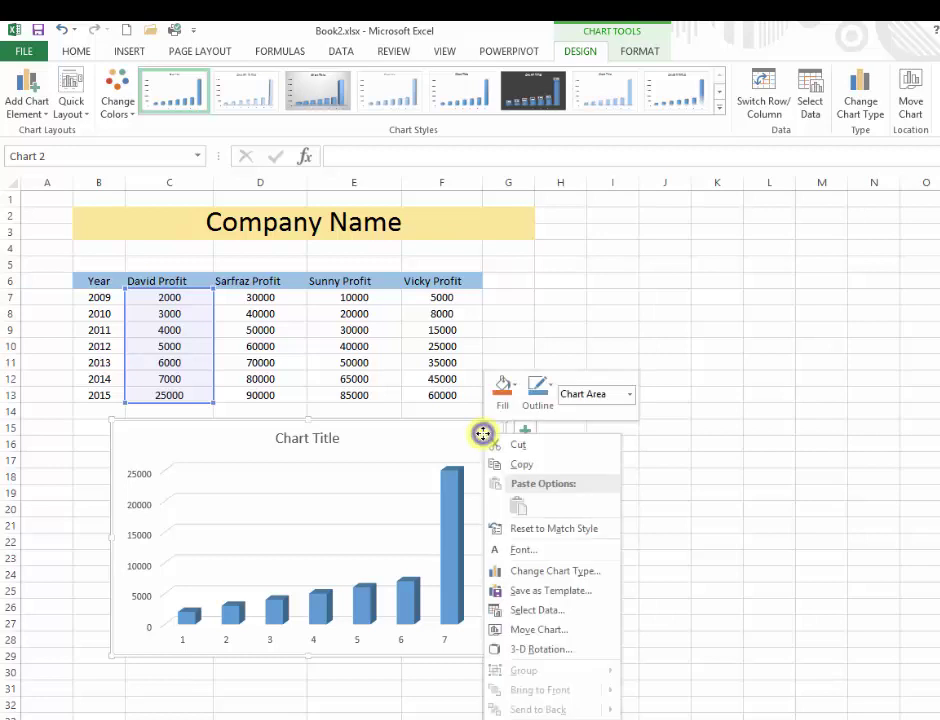
{"action": "left_click", "coordinate": [541, 612]}
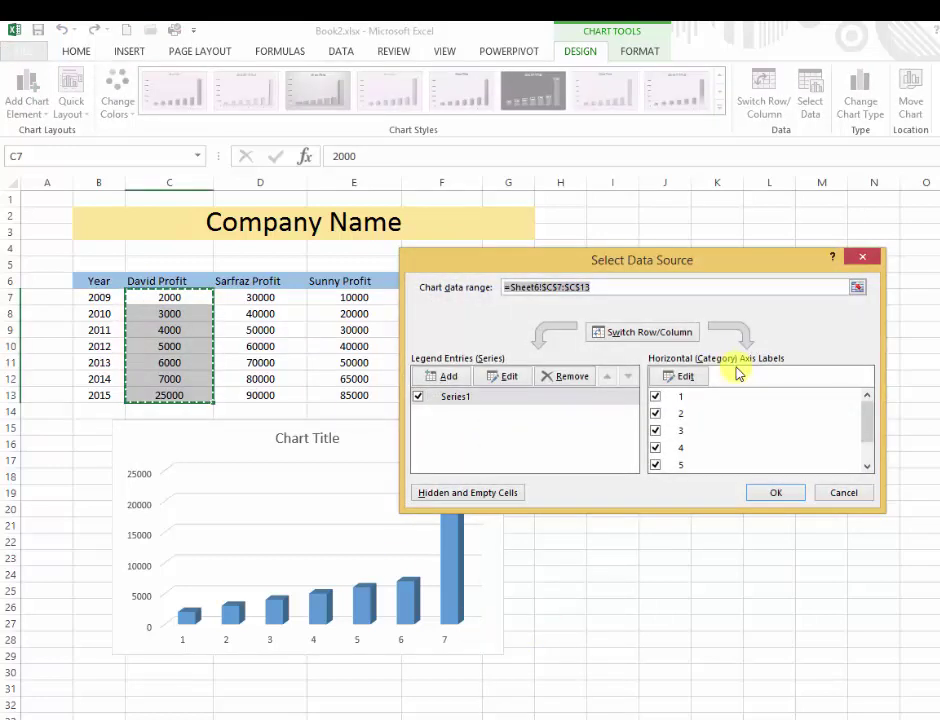
{"action": "left_click", "coordinate": [682, 377]}
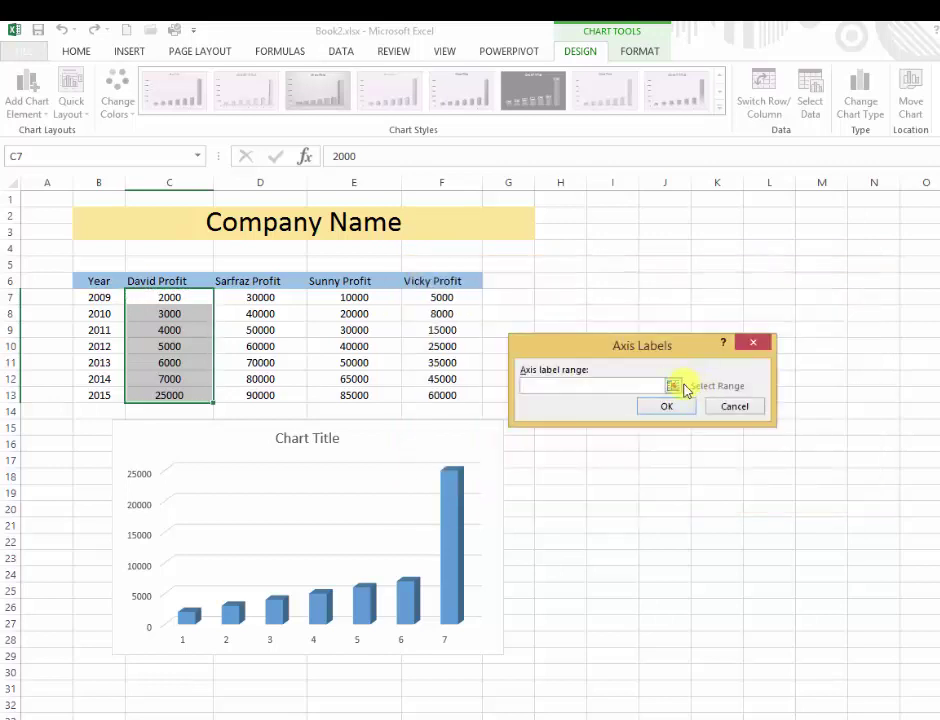
{"action": "left_click", "coordinate": [674, 387]}
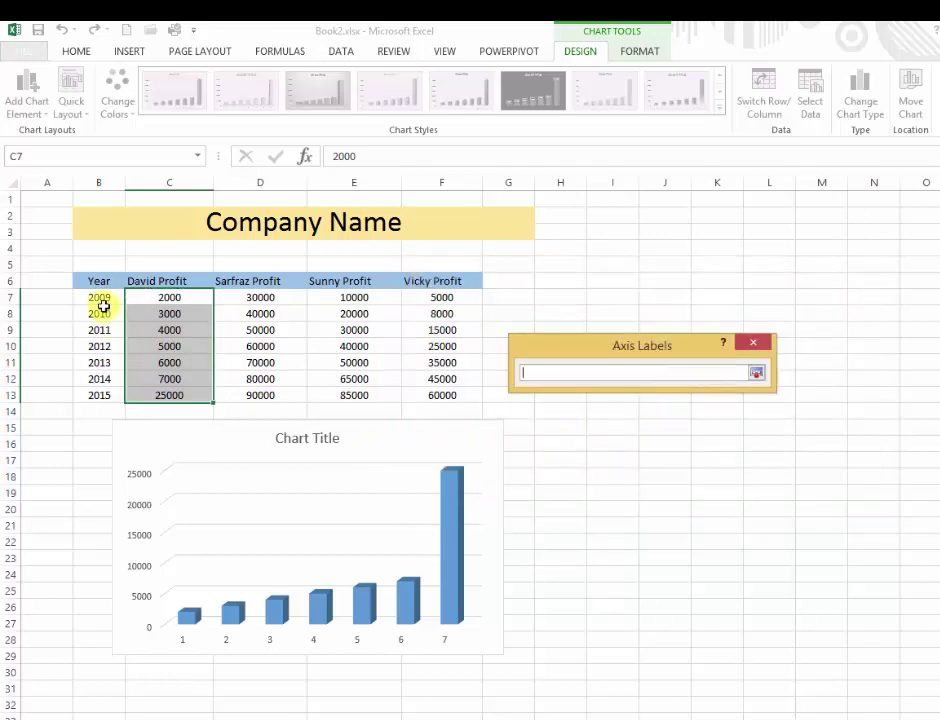
{"action": "left_click_drag", "start_coordinate": [97, 297], "coordinate": [93, 392]}
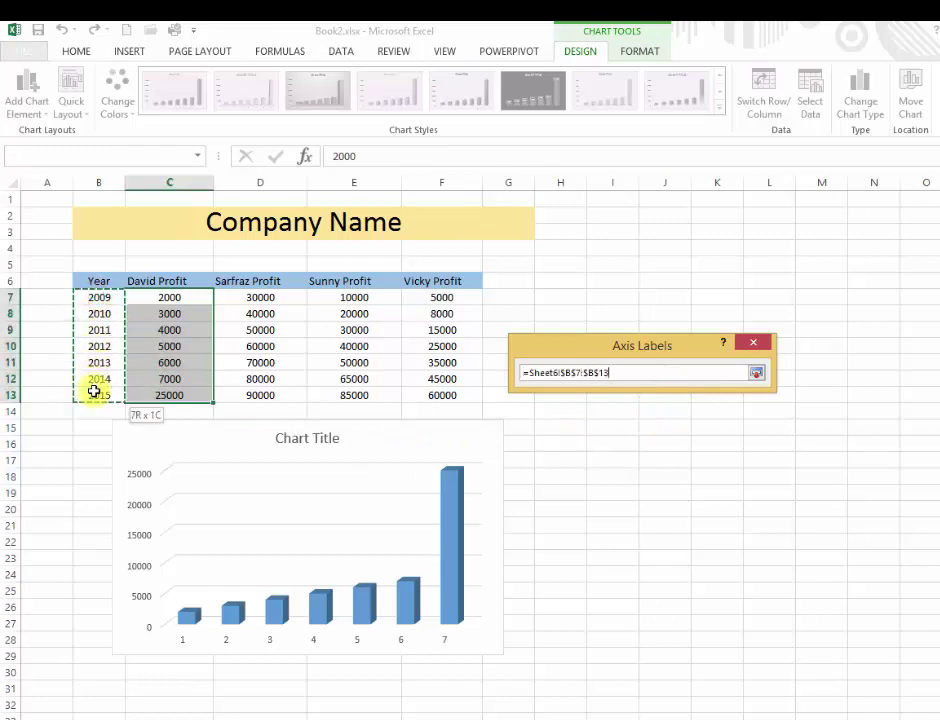
{"action": "left_click", "coordinate": [756, 372]}
{"action": "left_click", "coordinate": [666, 406]}
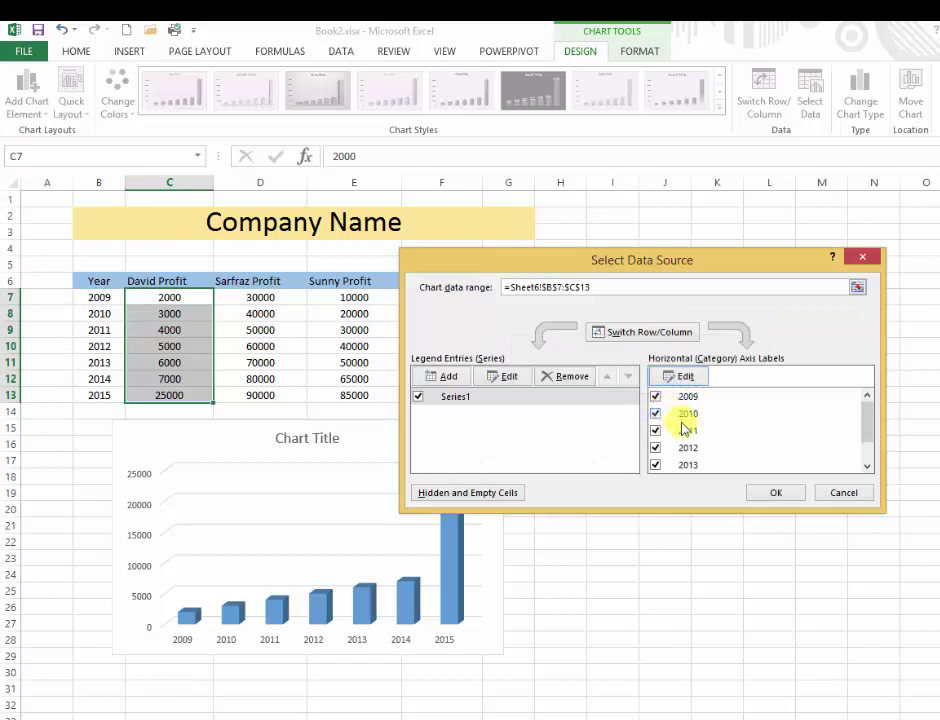
{"action": "left_click", "coordinate": [773, 493]}
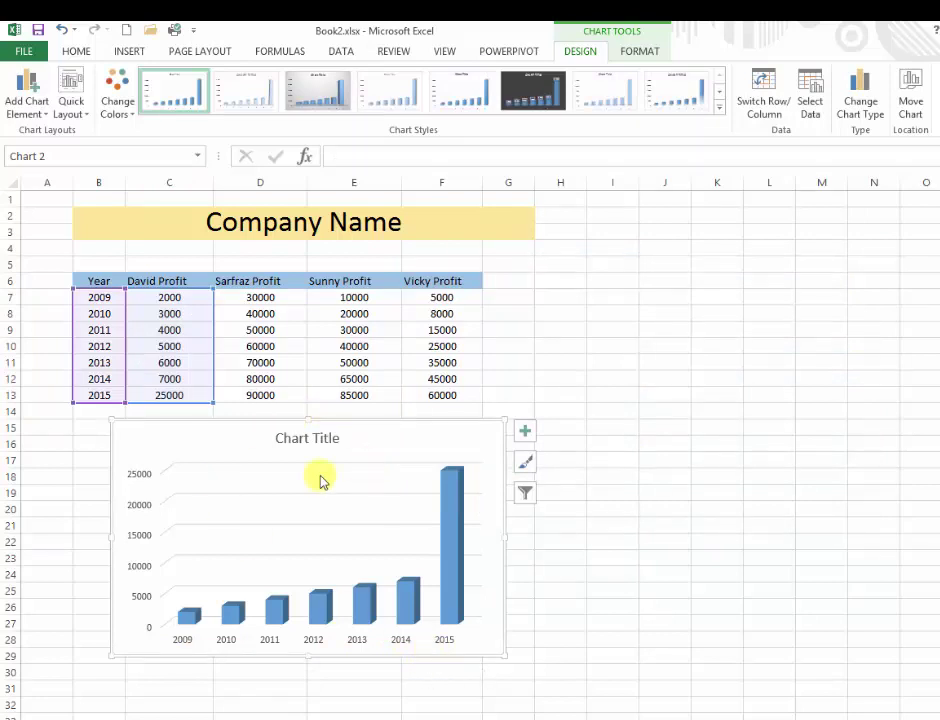
Link the name of the chart's data series to the column header in C6.
{"action": "right_click", "coordinate": [474, 434]}
{"action": "left_click", "coordinate": [543, 610]}
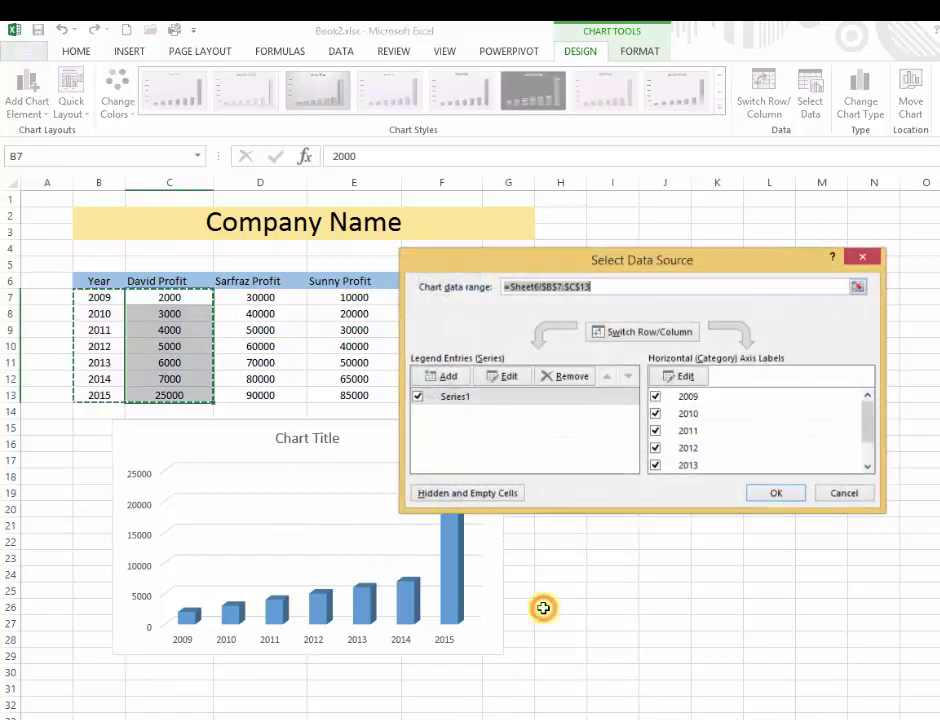
{"action": "left_click", "coordinate": [462, 399]}
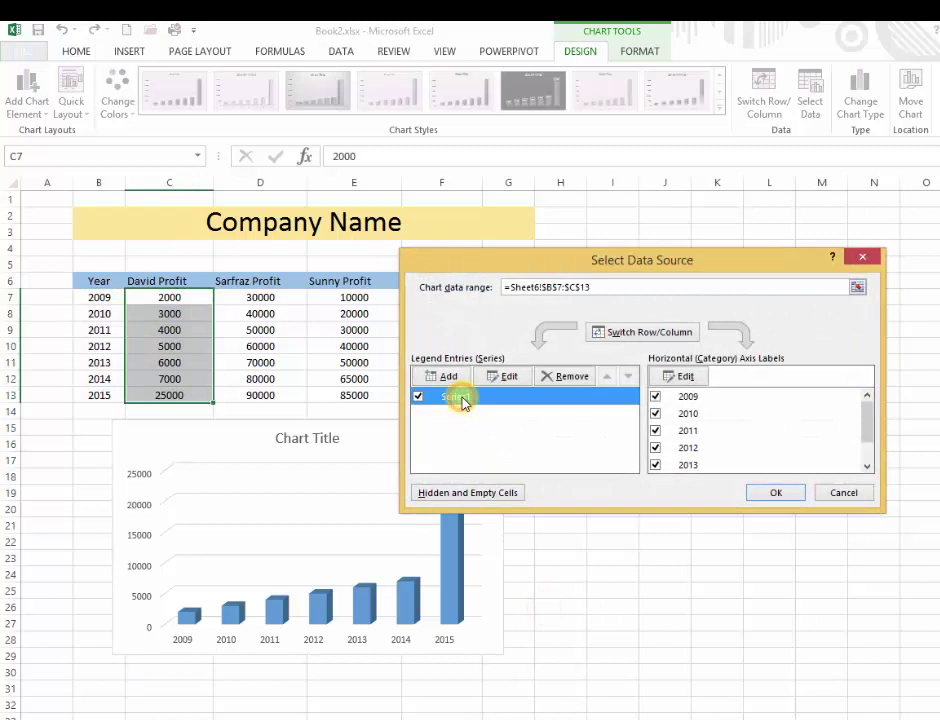
{"action": "left_click", "coordinate": [506, 377]}
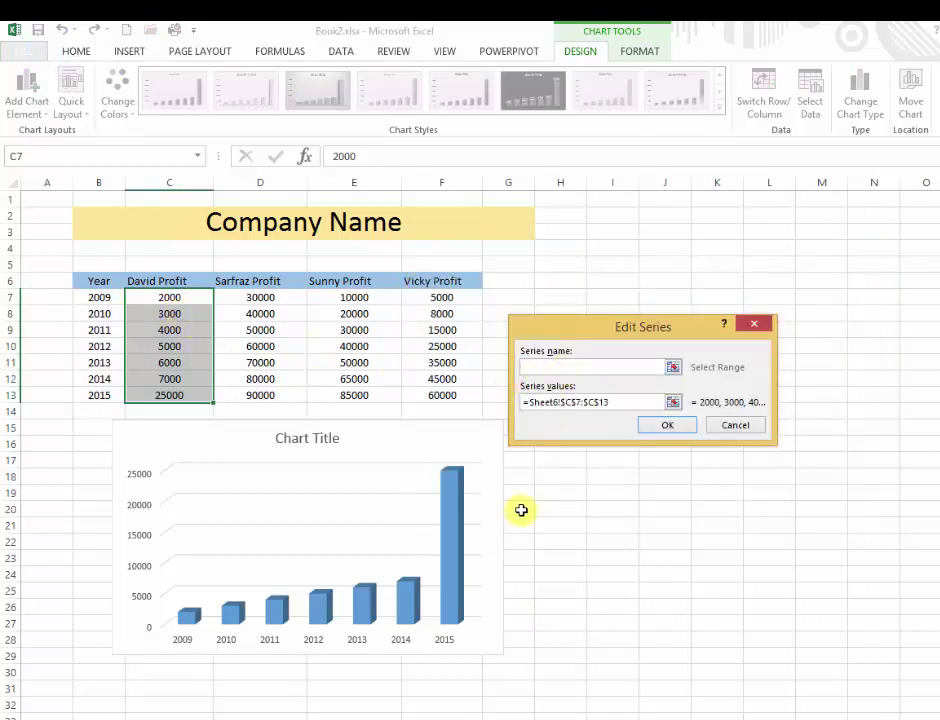
{"action": "left_click", "coordinate": [170, 282]}
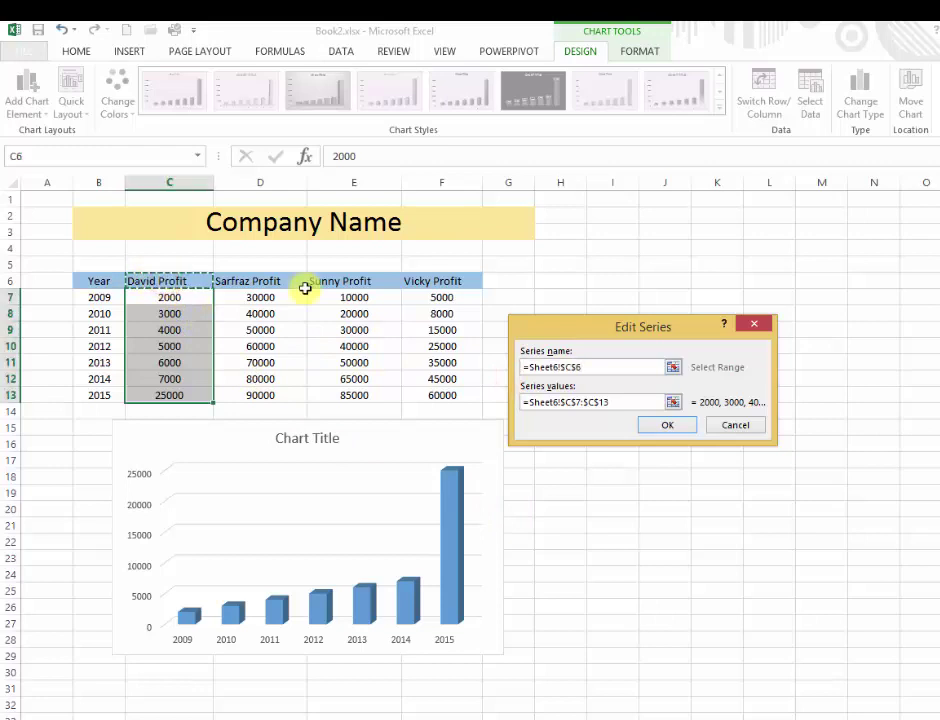
{"action": "left_click", "coordinate": [663, 426]}
{"action": "left_click", "coordinate": [776, 493]}
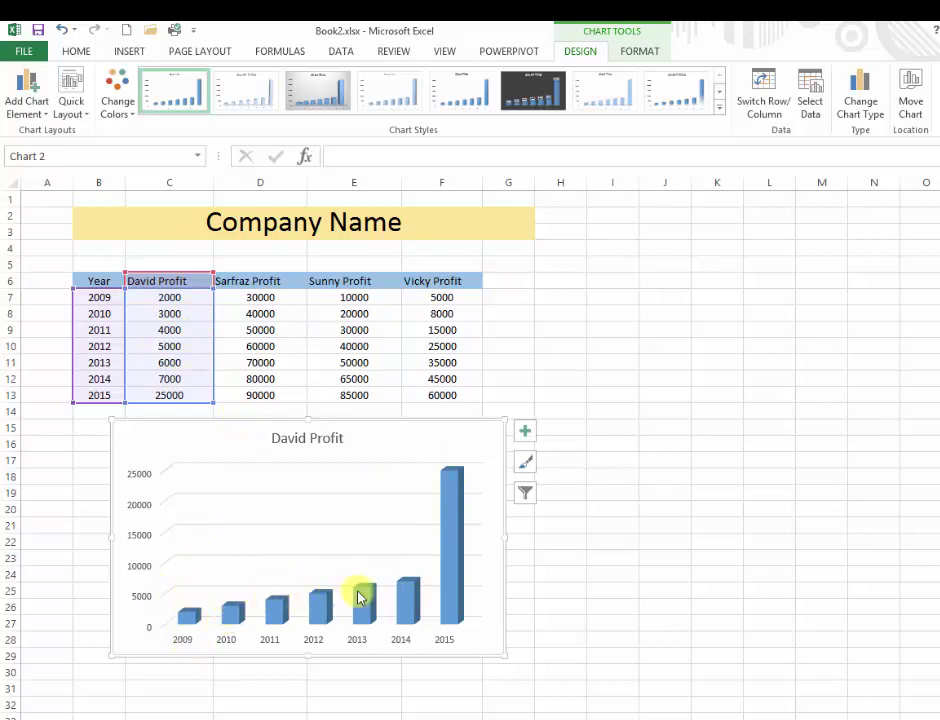
Turn on the chart's legend and apply the last chart style, with a bold title and shadowed columns, after trying several others.
{"action": "left_click", "coordinate": [525, 436]}
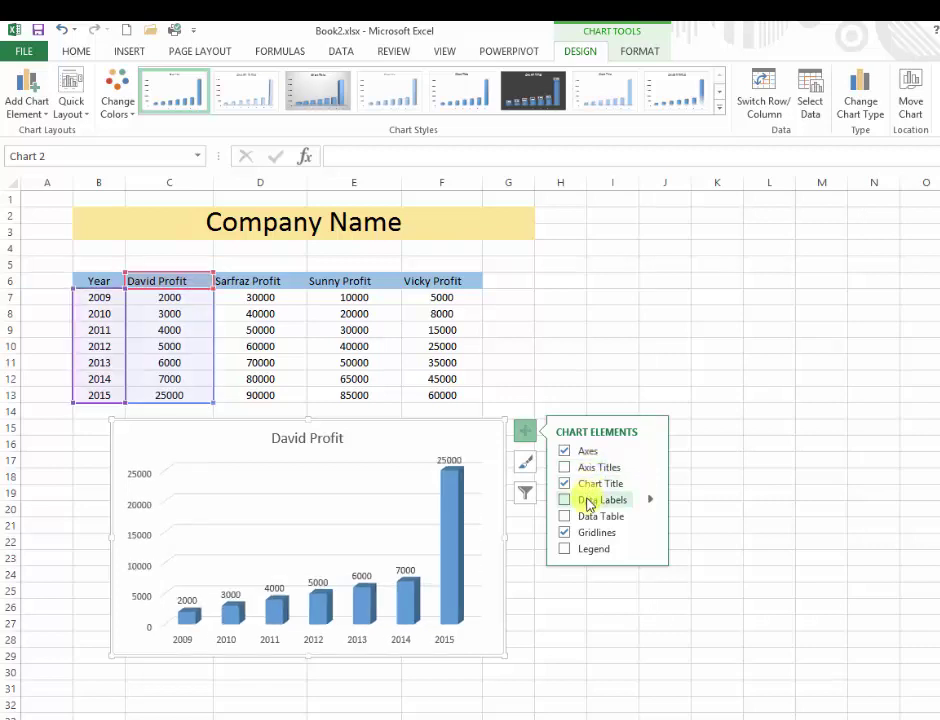
{"action": "left_click", "coordinate": [596, 552]}
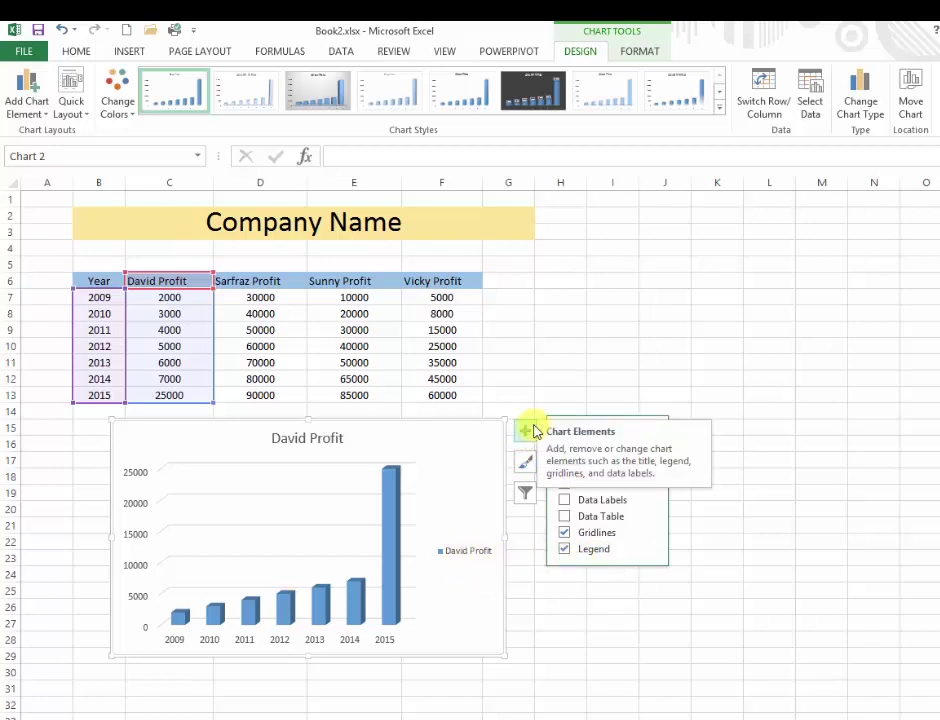
{"action": "left_click", "coordinate": [529, 465]}
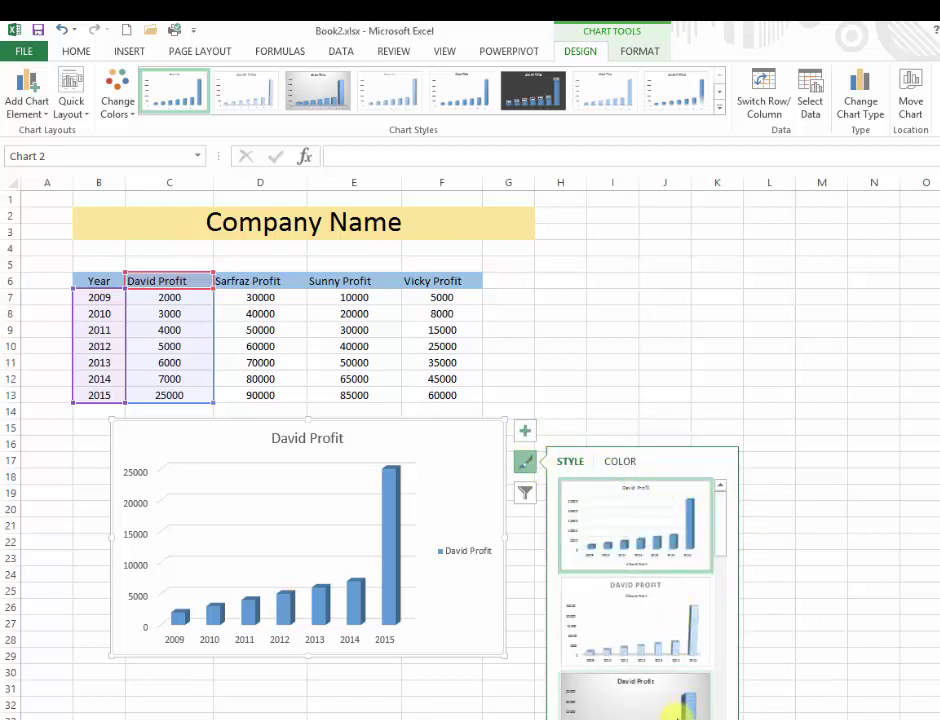
{"action": "left_click", "coordinate": [670, 705]}
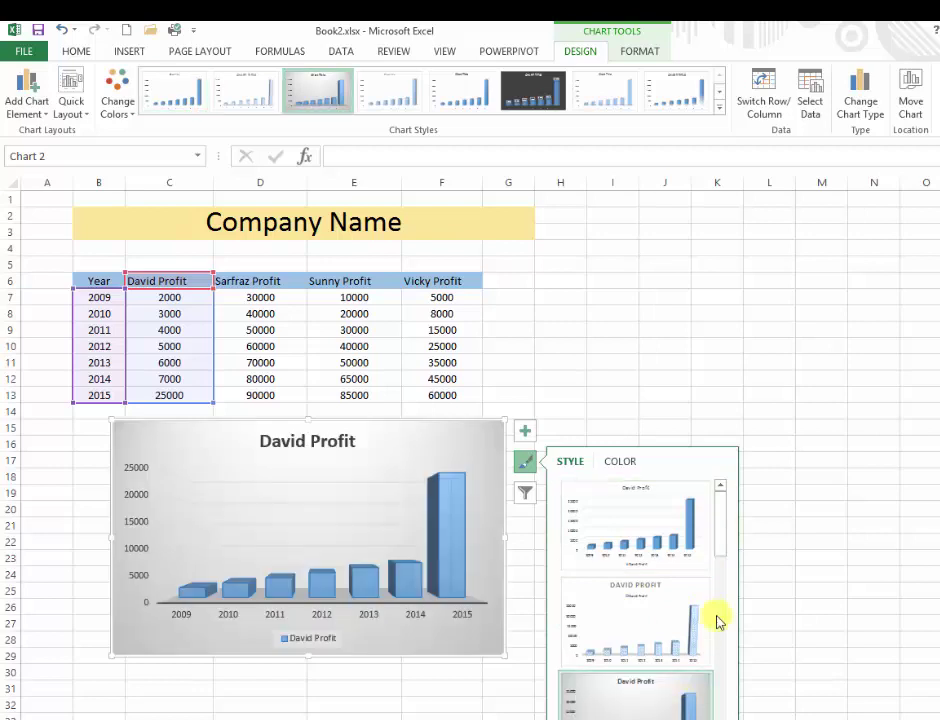
{"action": "left_click", "coordinate": [676, 615]}
{"action": "left_click_drag", "start_coordinate": [729, 532], "coordinate": [701, 625]}
{"action": "left_click", "coordinate": [660, 598]}
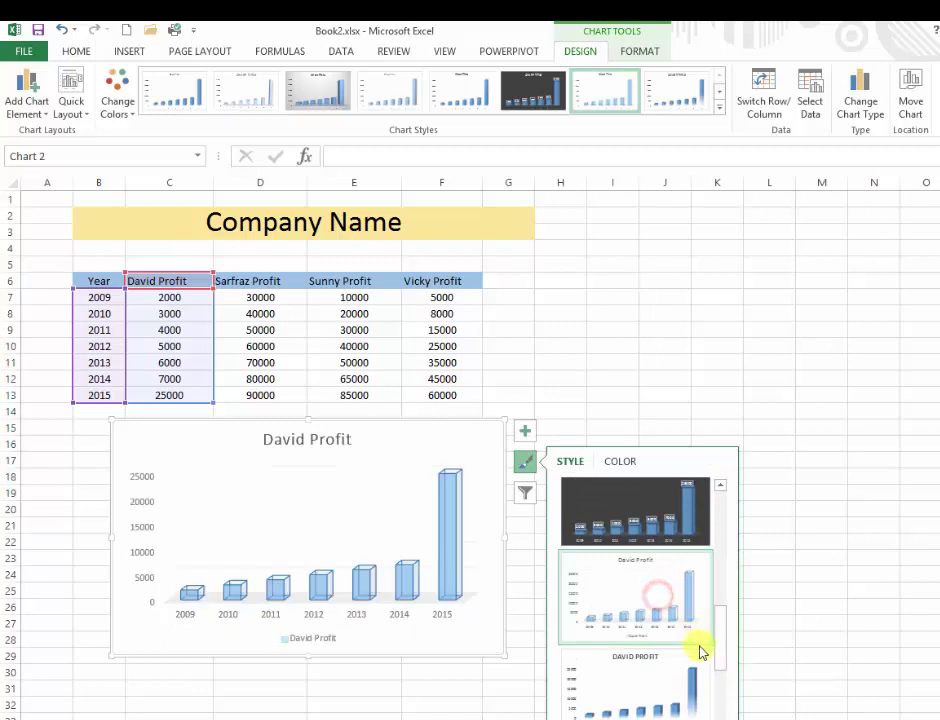
{"action": "left_click_drag", "start_coordinate": [724, 621], "coordinate": [694, 686]}
{"action": "left_click", "coordinate": [671, 692]}
{"action": "left_click", "coordinate": [720, 688]}
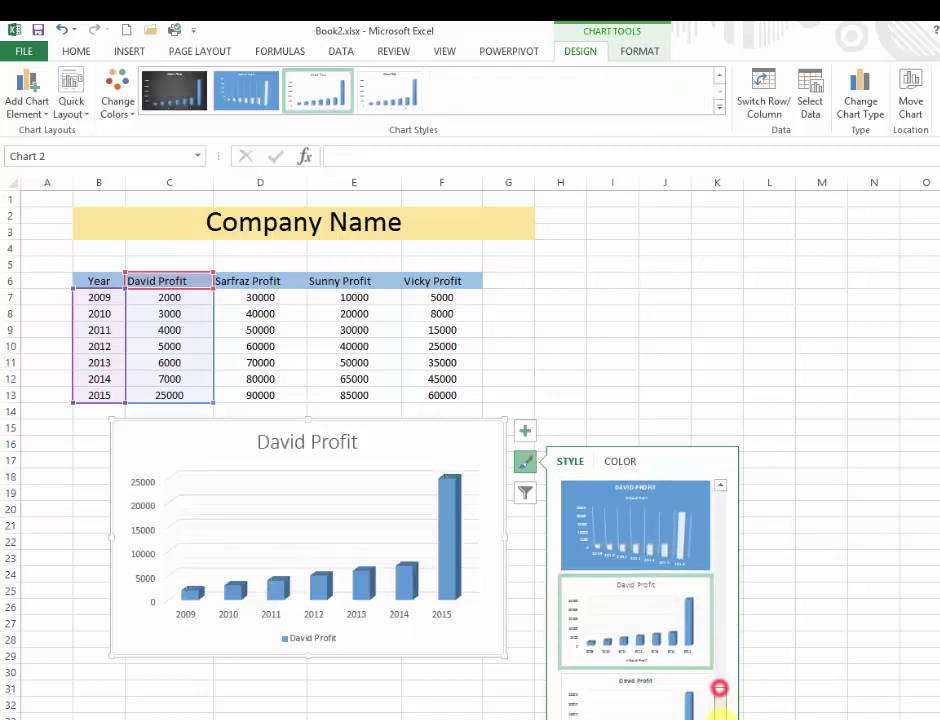
{"action": "left_click", "coordinate": [645, 712]}
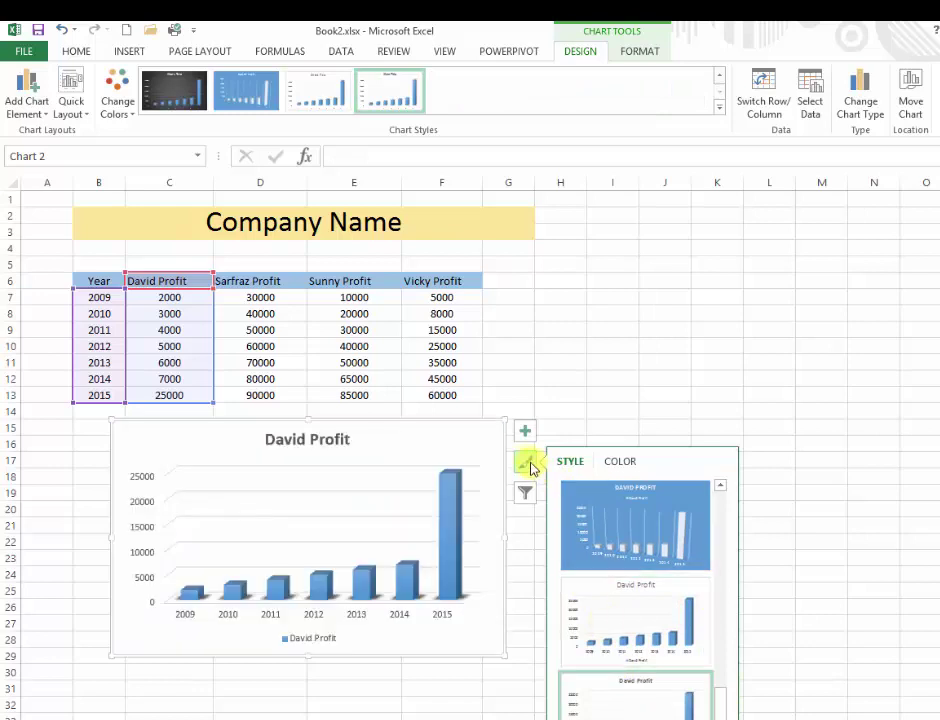
Recolor the chart's columns with the orange monochromatic color palette.
{"action": "left_click", "coordinate": [621, 461]}
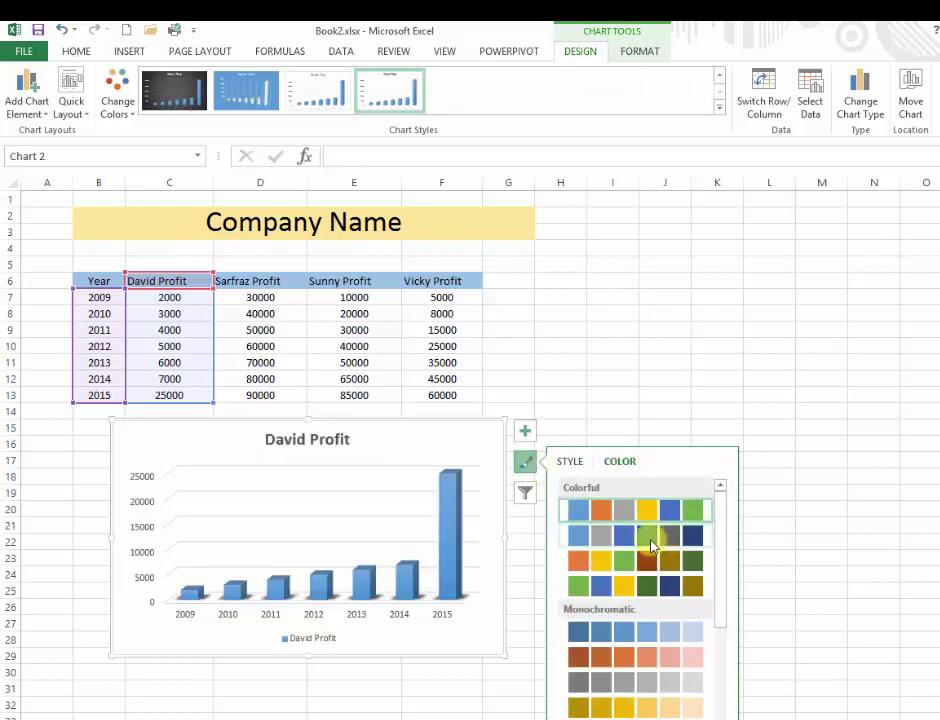
{"action": "left_click", "coordinate": [611, 584]}
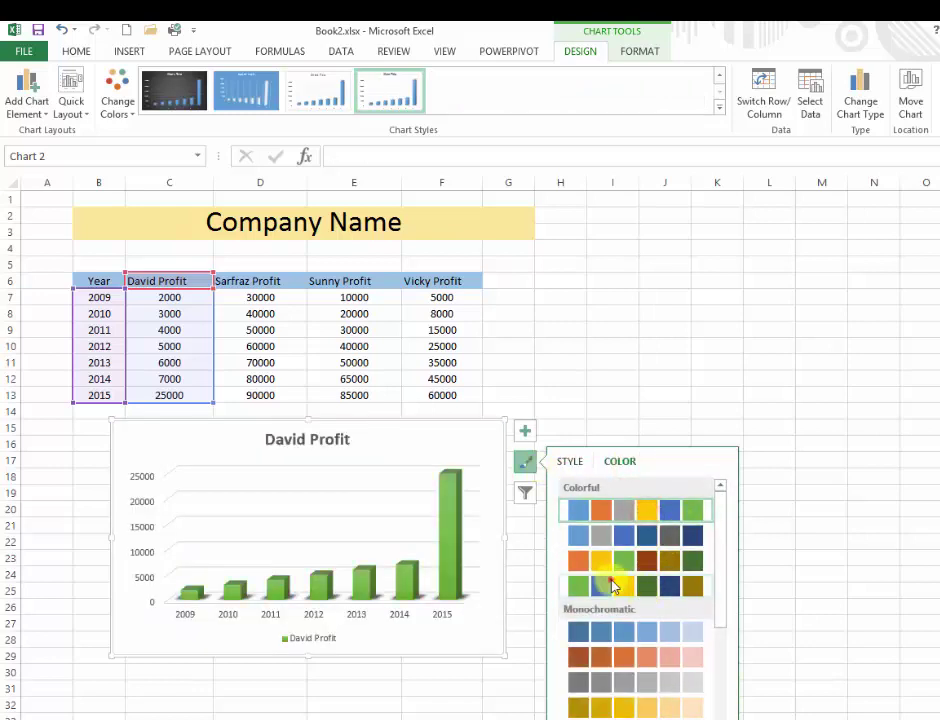
{"action": "left_click", "coordinate": [610, 656]}
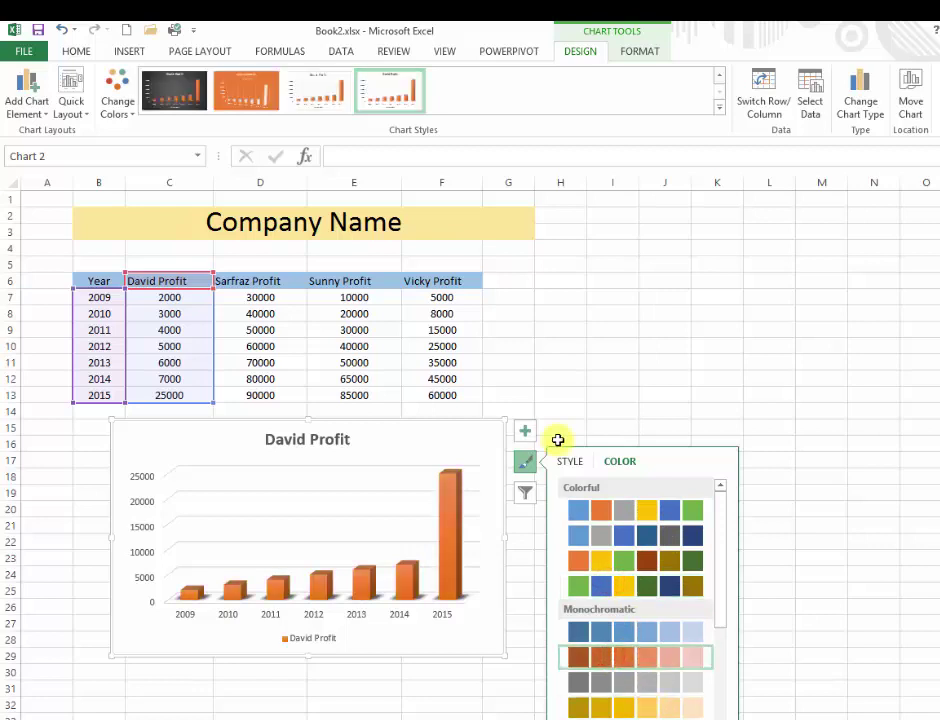
{"action": "left_click", "coordinate": [525, 463]}
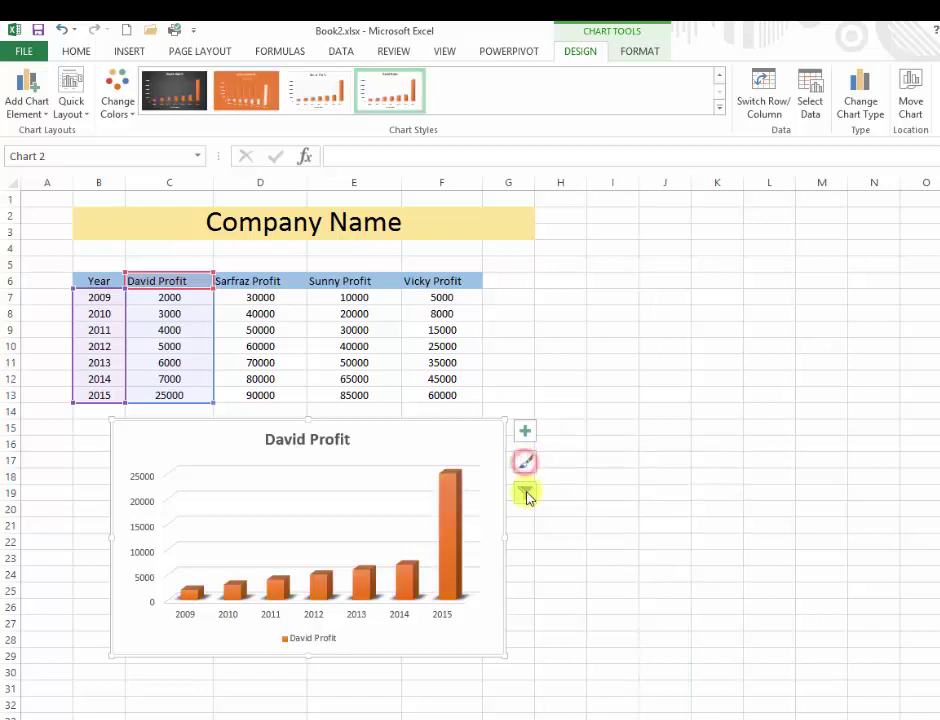
Examine the chart's filter options for series and category names, and its list of chart elements.
{"action": "left_click", "coordinate": [526, 493]}
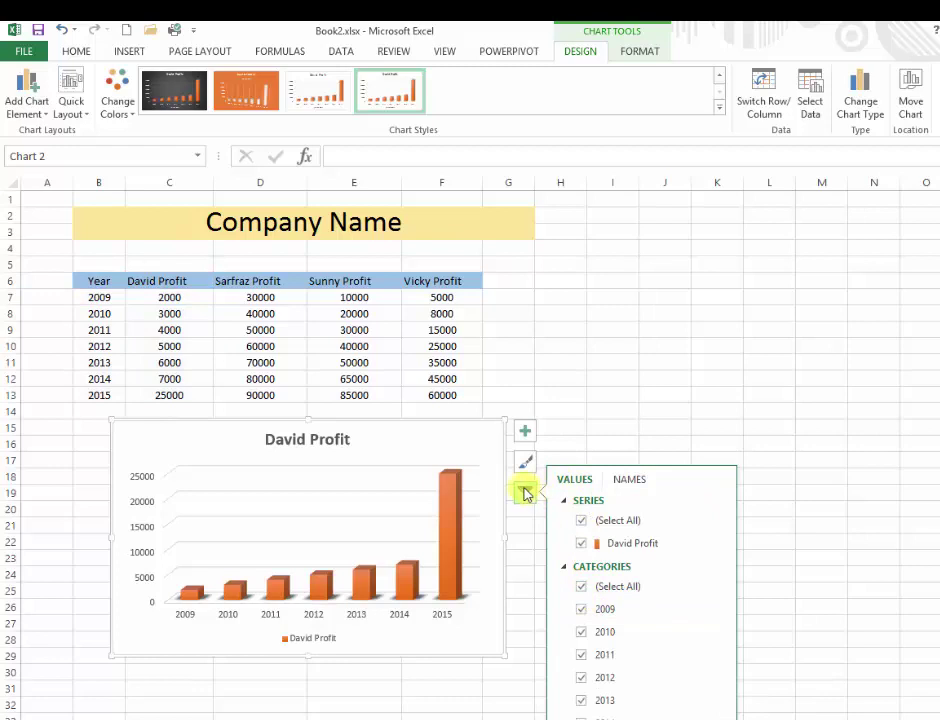
{"action": "left_click", "coordinate": [632, 478]}
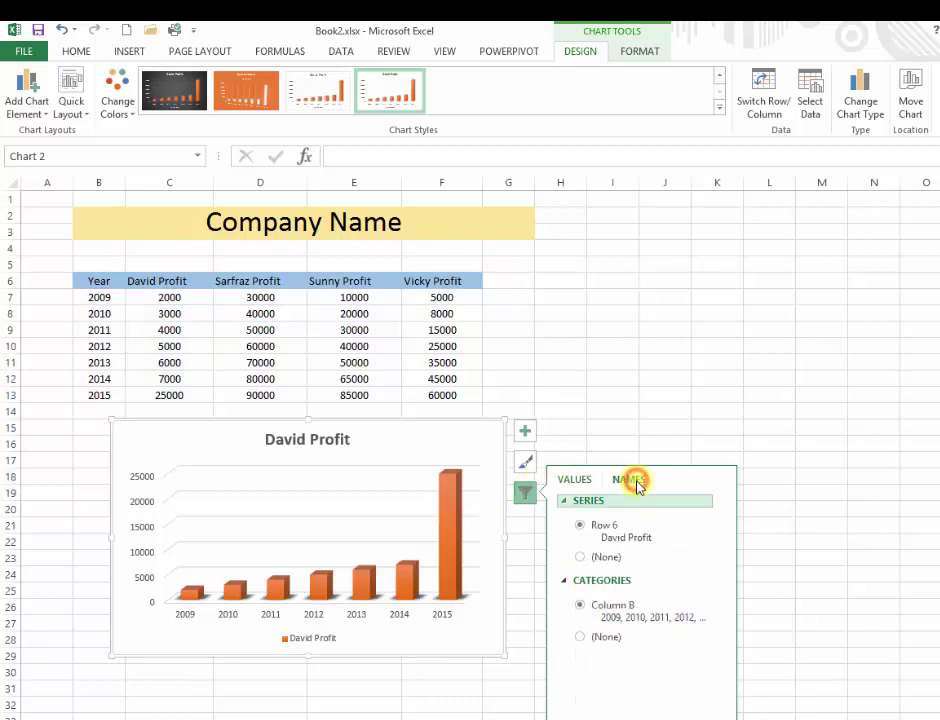
{"action": "left_click", "coordinate": [581, 557]}
{"action": "left_click", "coordinate": [580, 526]}
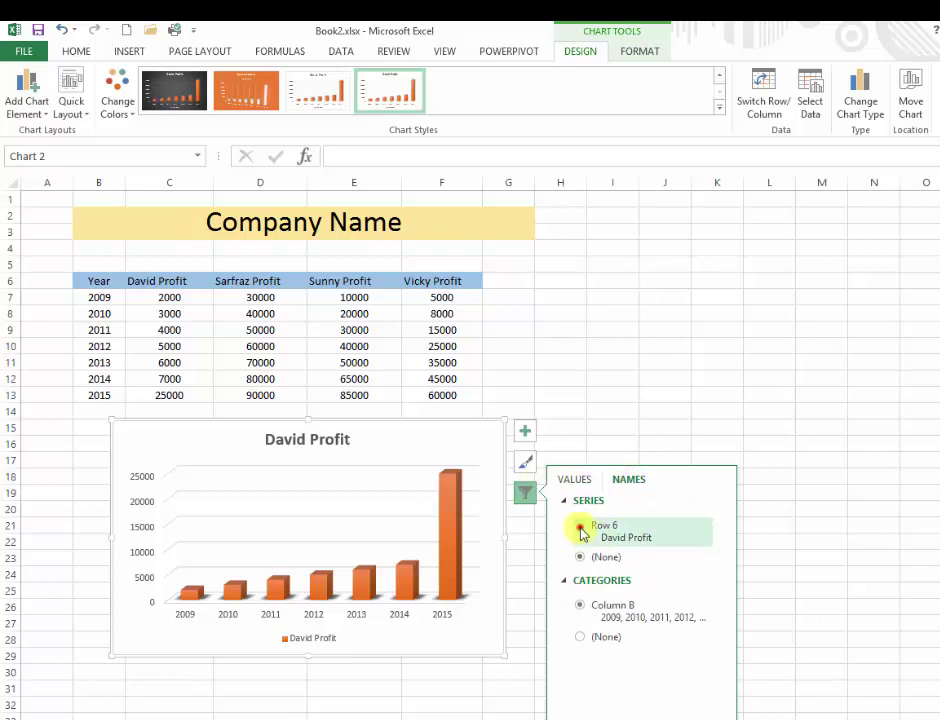
{"action": "left_click", "coordinate": [809, 474]}
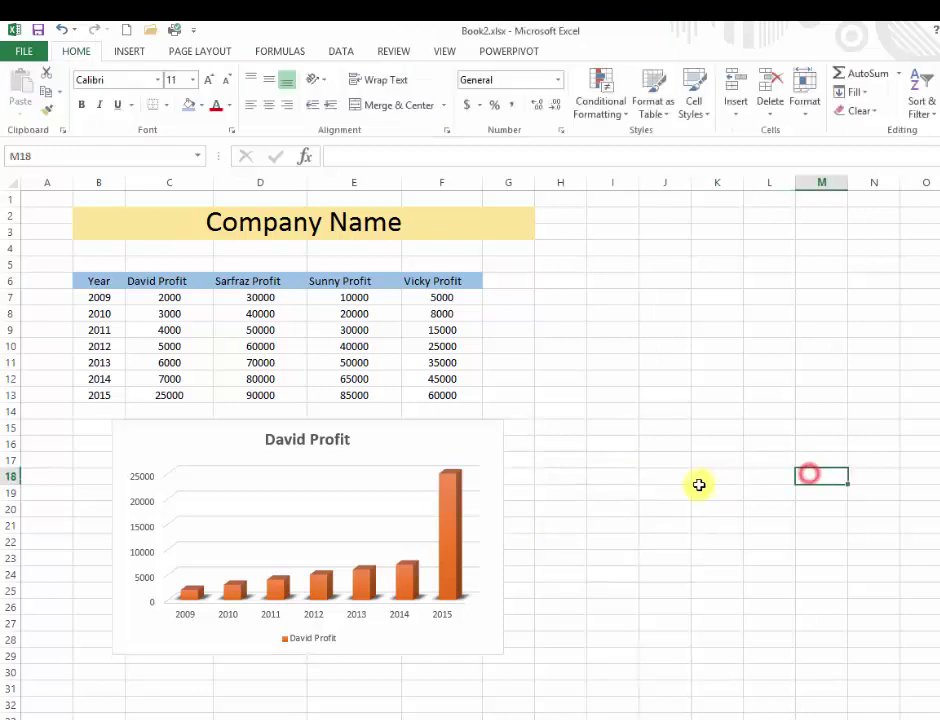
{"action": "left_click", "coordinate": [438, 435]}
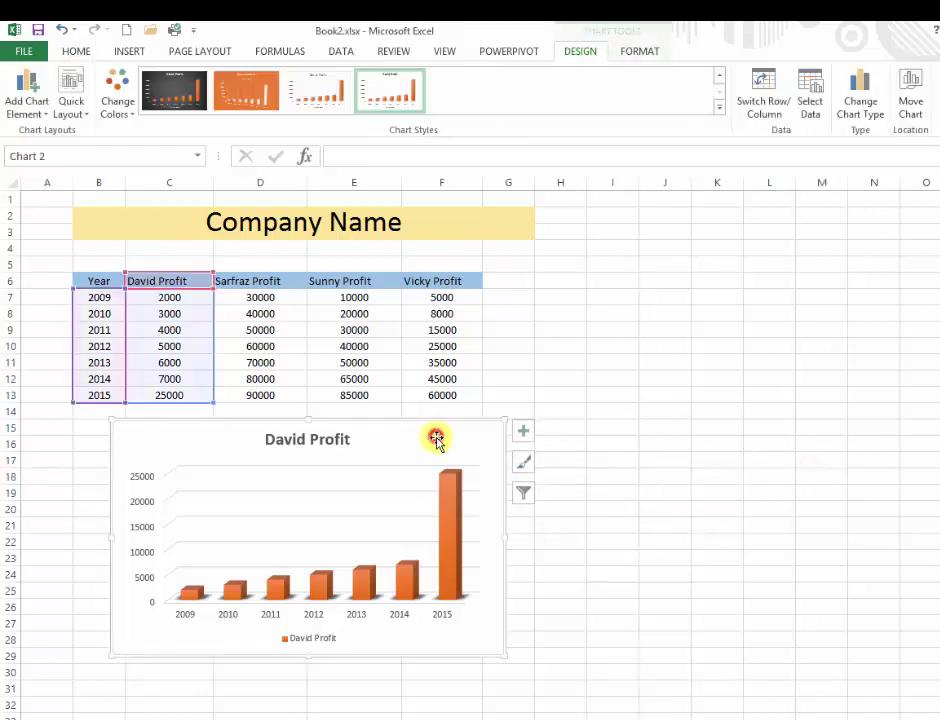
{"action": "left_click", "coordinate": [524, 431]}
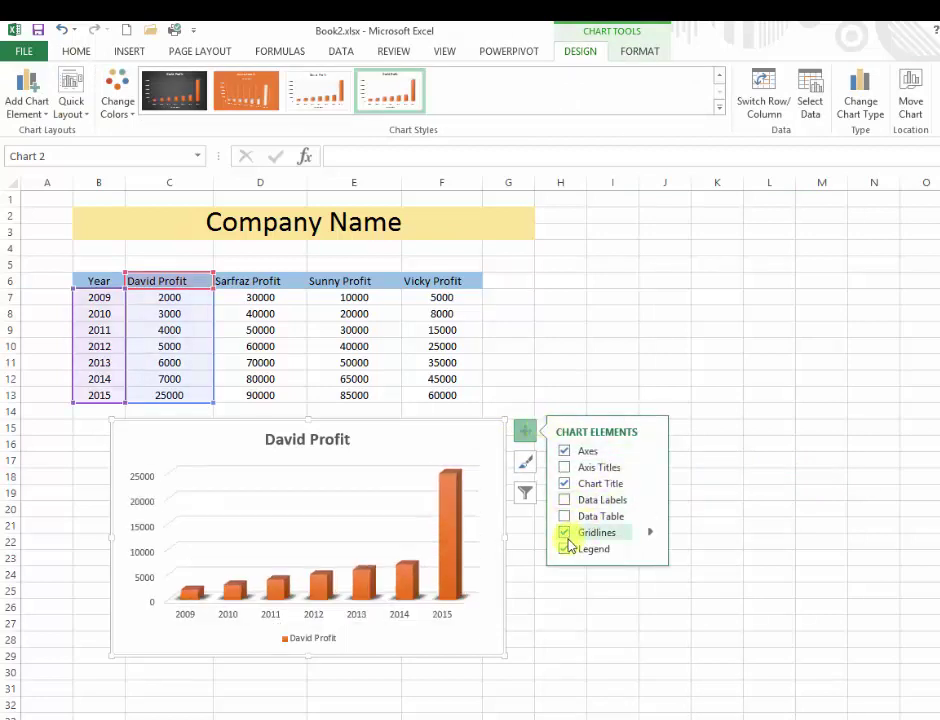
{"action": "left_click", "coordinate": [512, 607]}
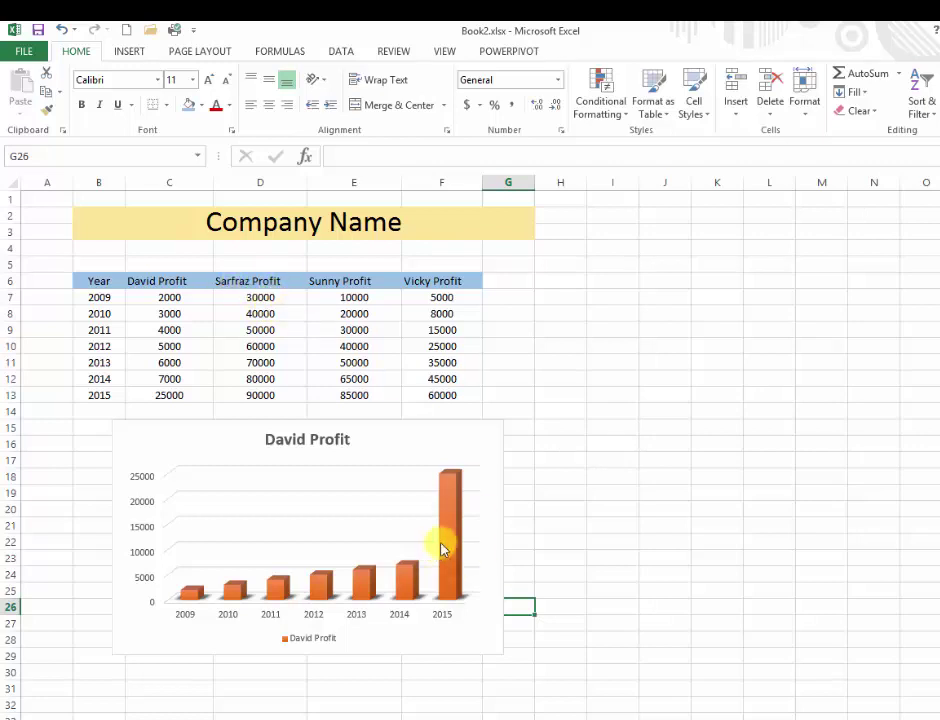
Add a new data series to the chart's data source.
{"action": "right_click", "coordinate": [474, 437]}
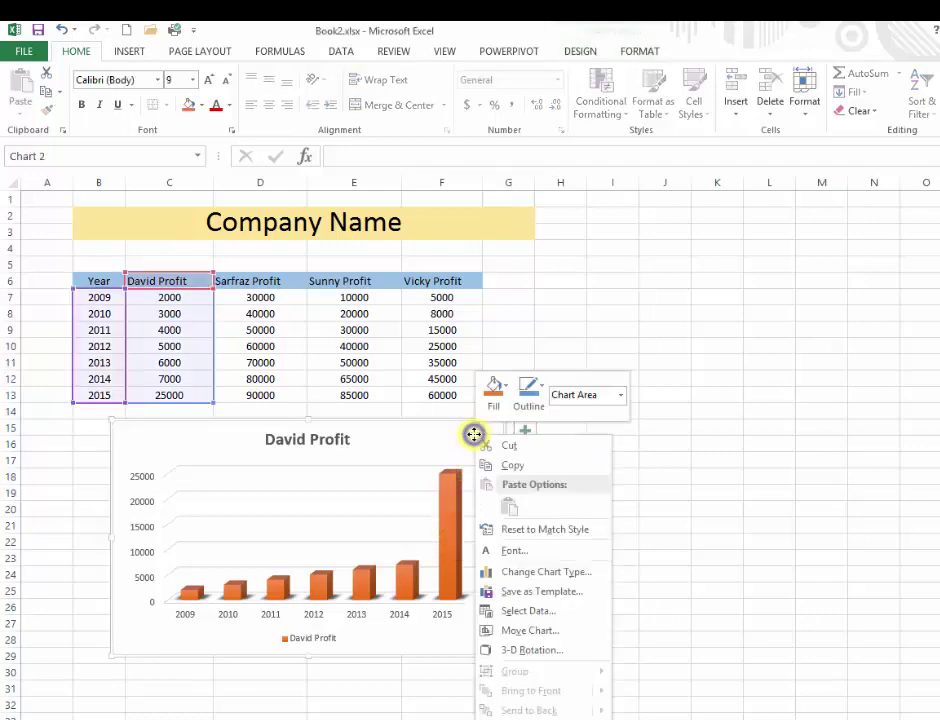
{"action": "left_click", "coordinate": [533, 611]}
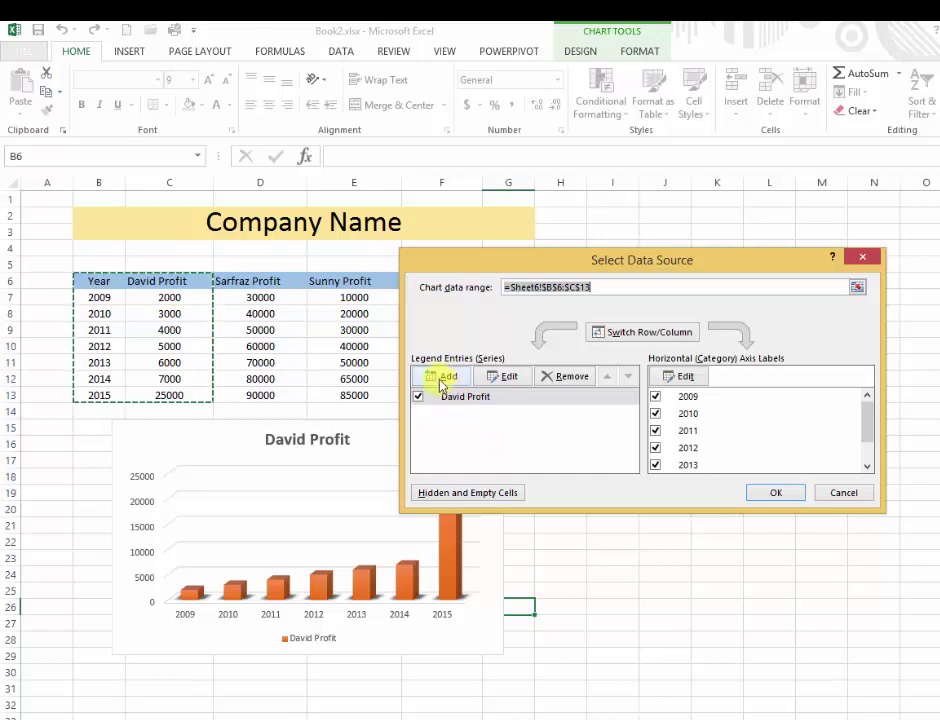
{"action": "left_click", "coordinate": [442, 378]}
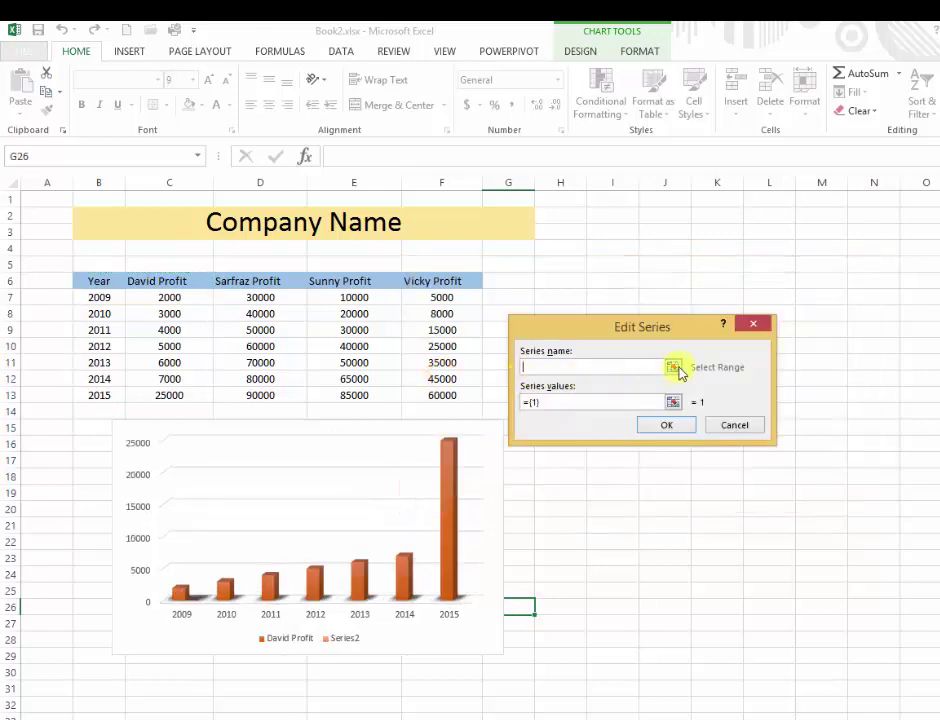
{"action": "left_click", "coordinate": [677, 369]}
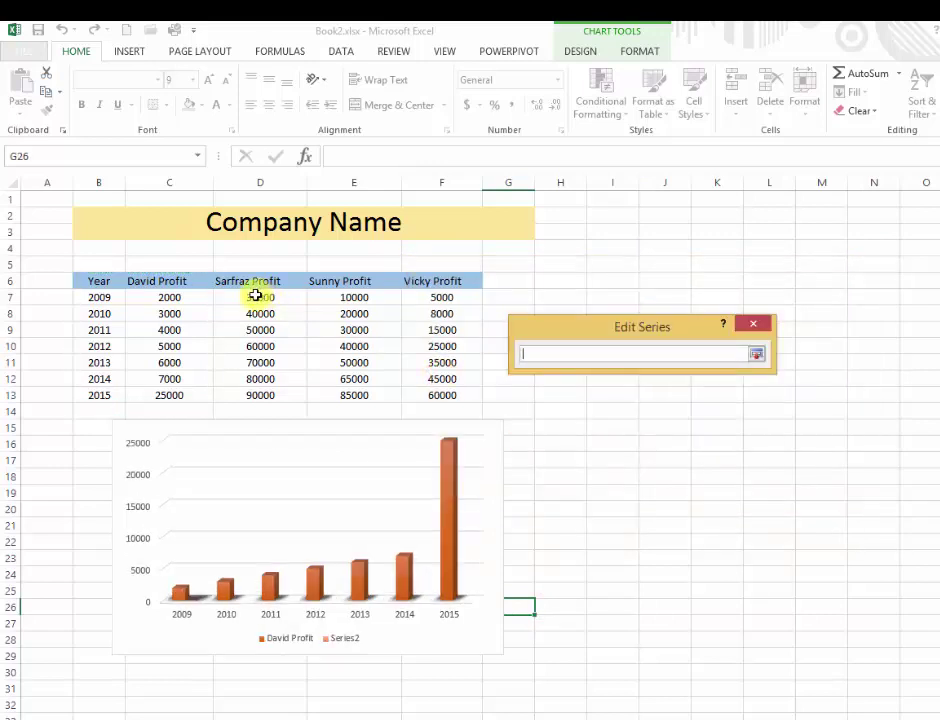
{"action": "left_click_drag", "start_coordinate": [257, 297], "coordinate": [260, 393]}
{"action": "left_click", "coordinate": [756, 354]}
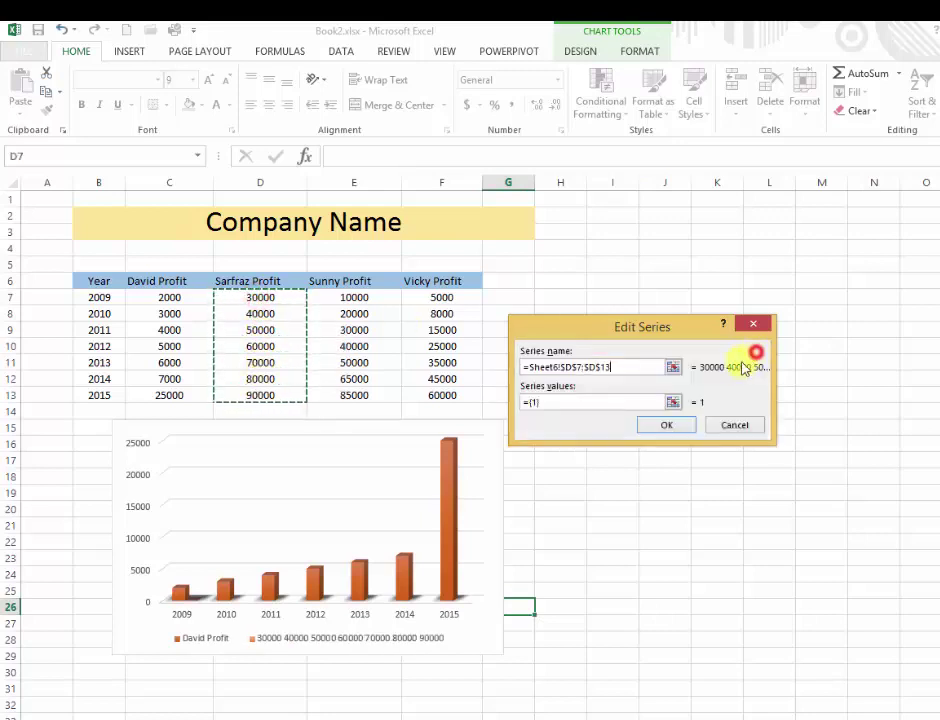
{"action": "left_click", "coordinate": [673, 402]}
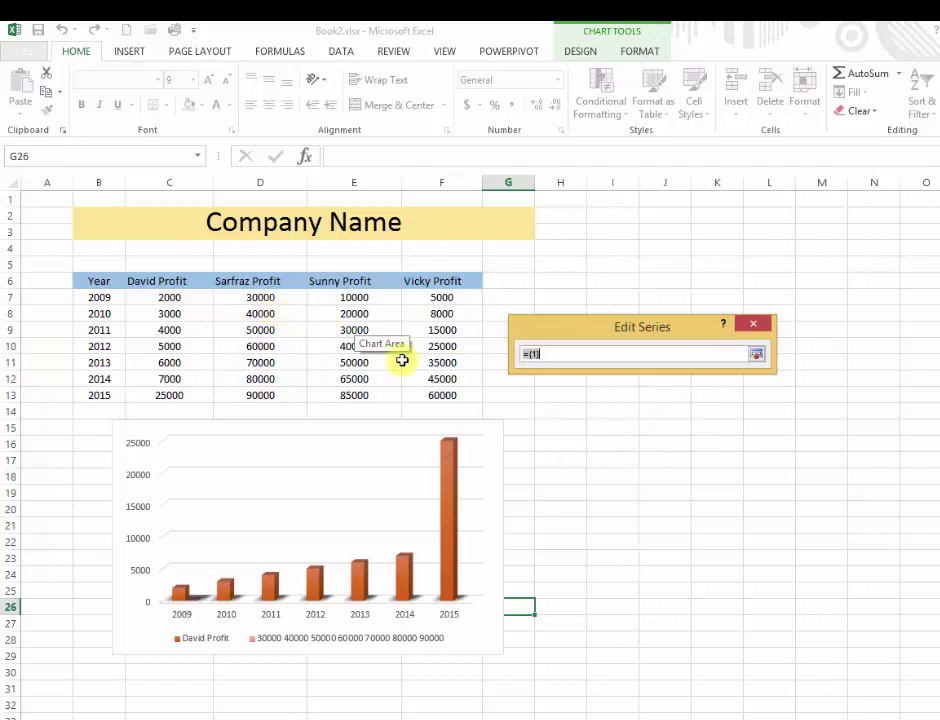
{"action": "left_click", "coordinate": [756, 354]}
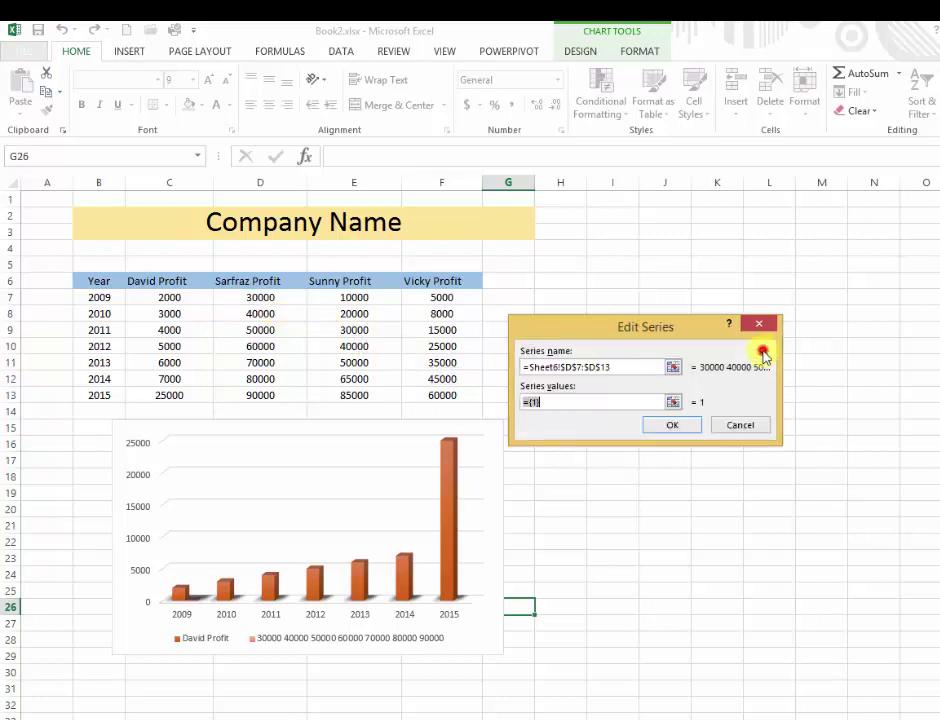
Link the new series' name to the header in D6, take its values from D7:D13, and apply the data source change.
{"action": "left_click", "coordinate": [675, 367]}
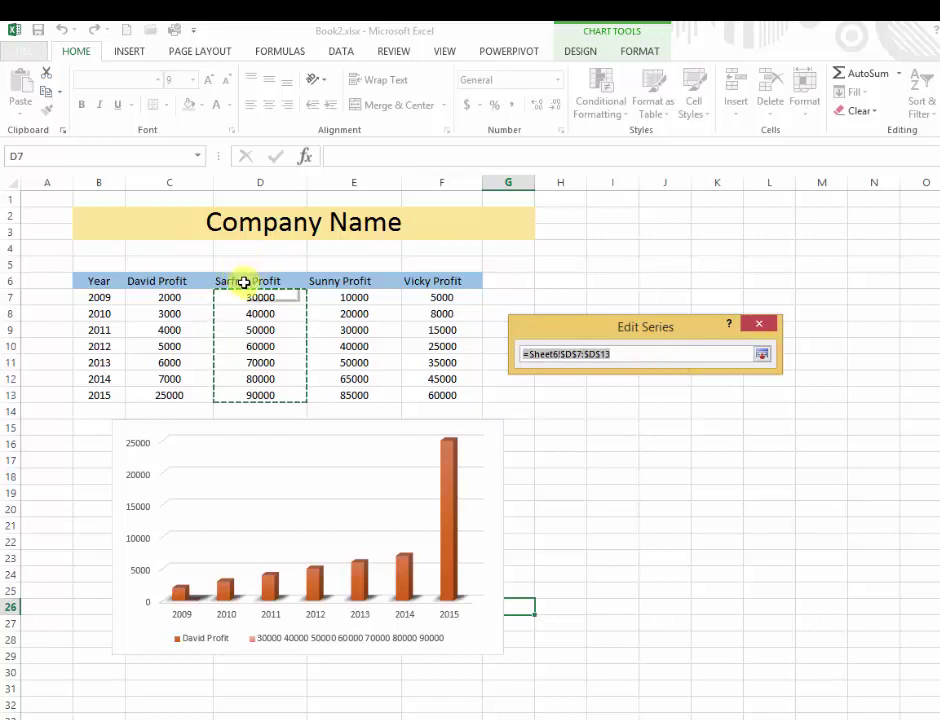
{"action": "left_click", "coordinate": [254, 281]}
{"action": "left_click", "coordinate": [762, 354]}
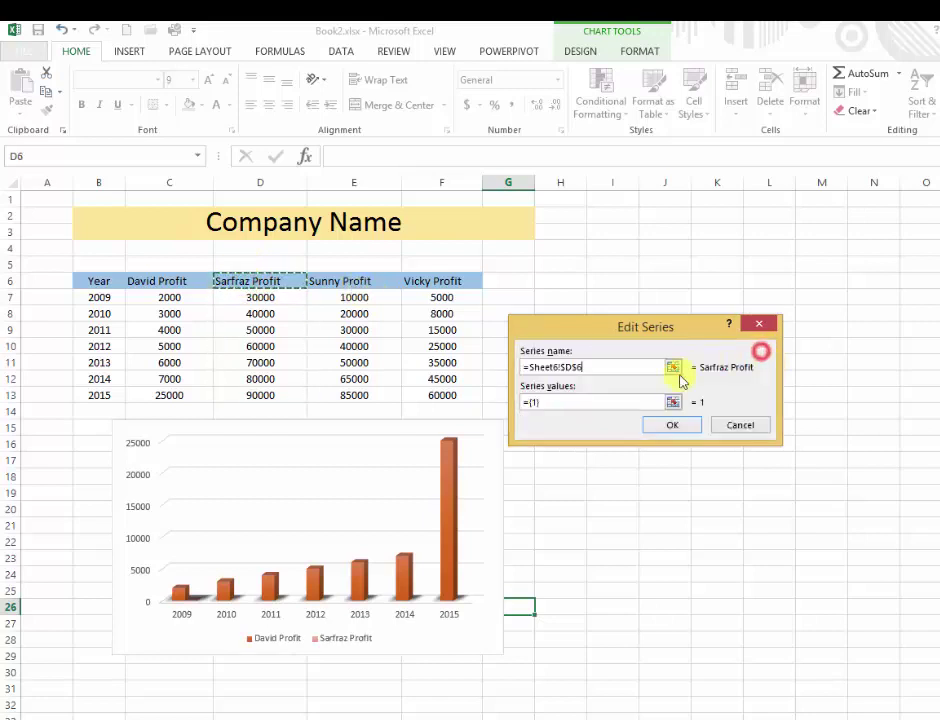
{"action": "left_click", "coordinate": [677, 397]}
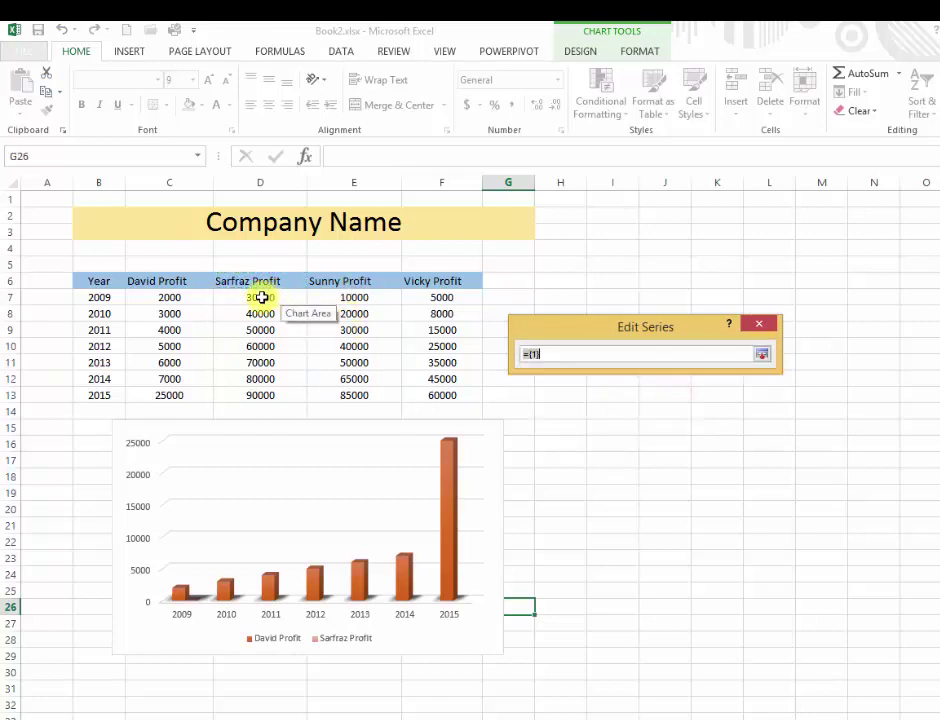
{"action": "left_click_drag", "start_coordinate": [268, 296], "coordinate": [268, 392]}
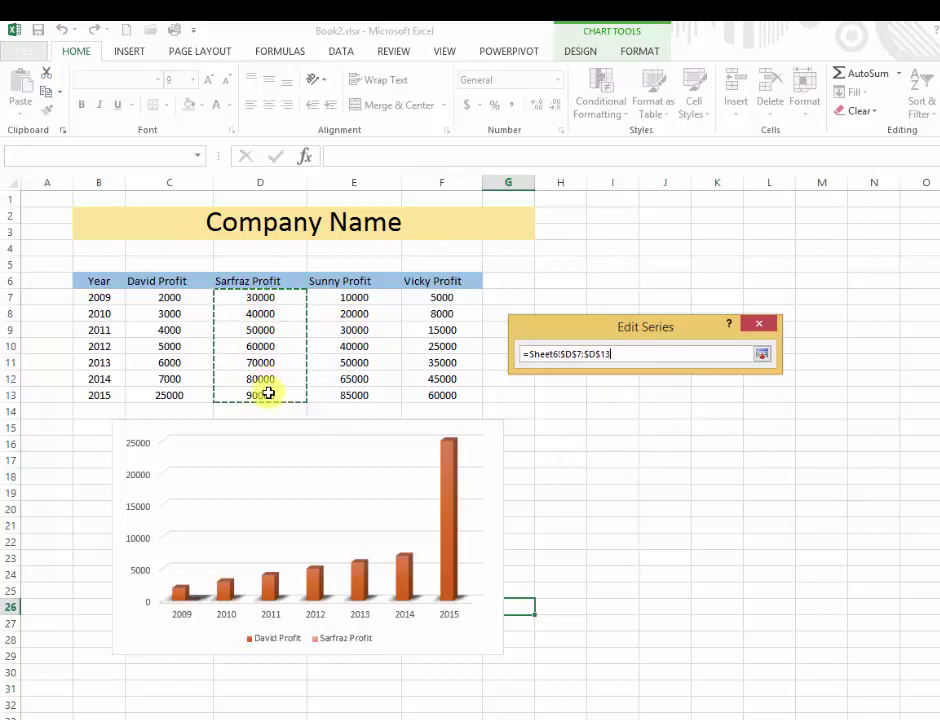
{"action": "left_click", "coordinate": [762, 354]}
{"action": "left_click", "coordinate": [672, 425]}
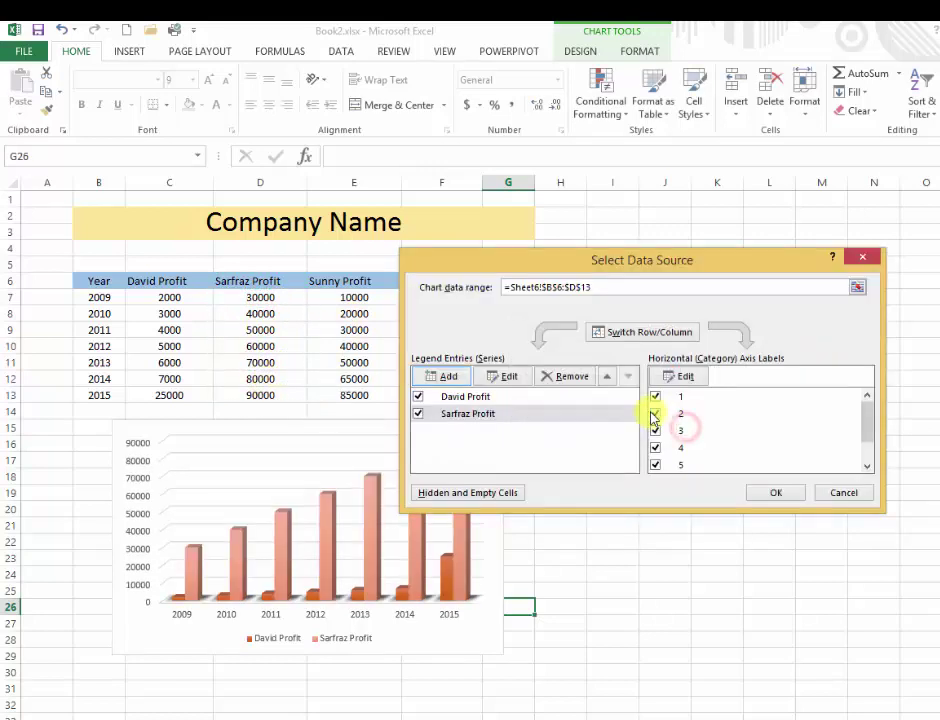
{"action": "left_click", "coordinate": [772, 492]}
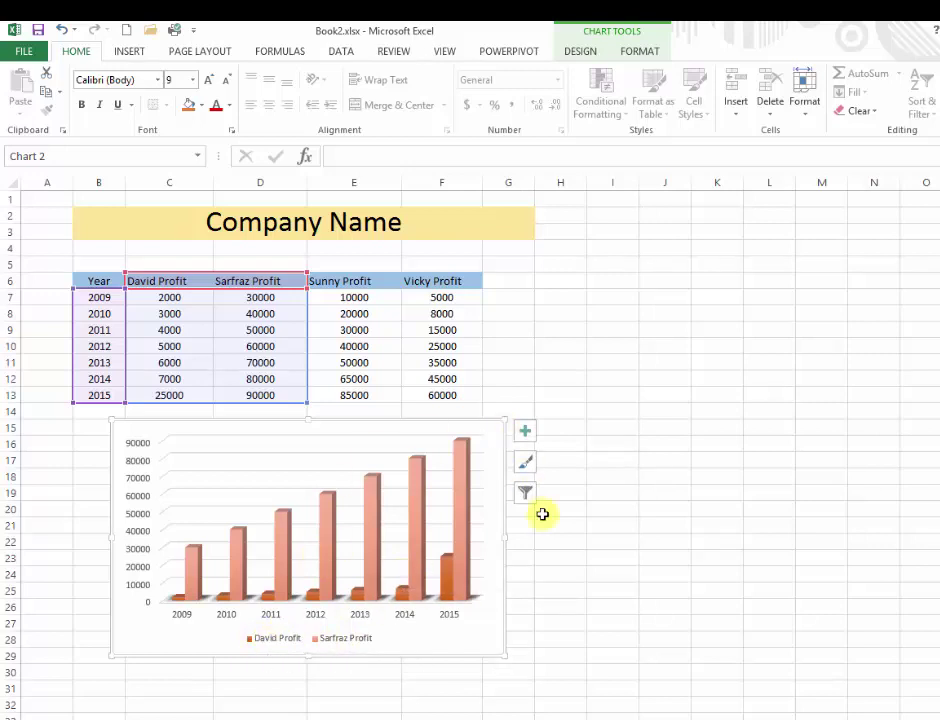
Add a third data series to the chart, named from the header in E6 with values from E7:E13.
{"action": "right_click", "coordinate": [489, 428]}
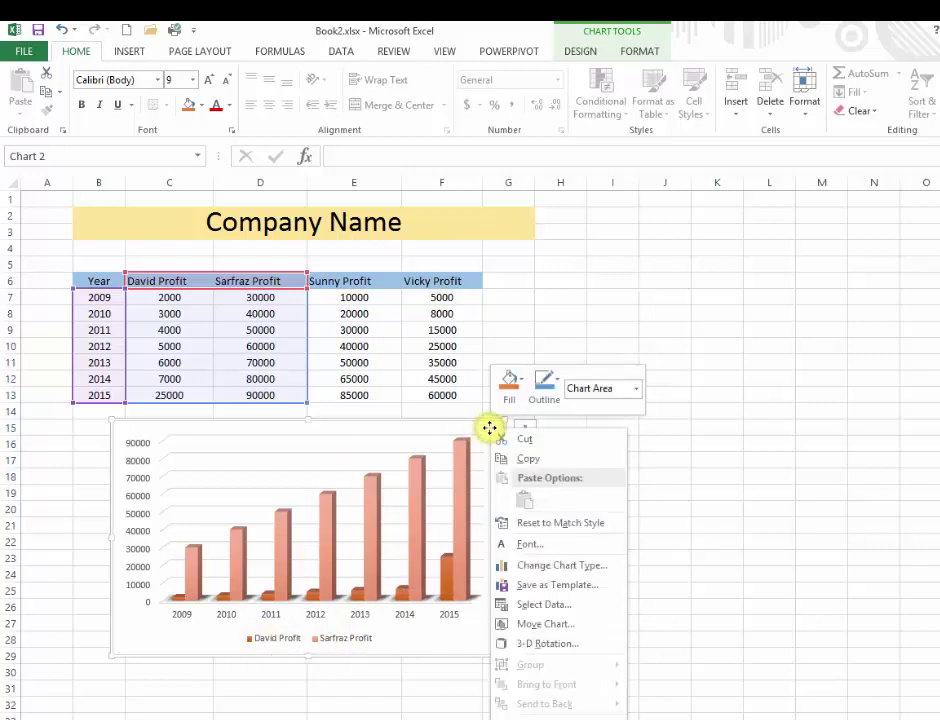
{"action": "left_click", "coordinate": [551, 604]}
{"action": "left_click", "coordinate": [446, 374]}
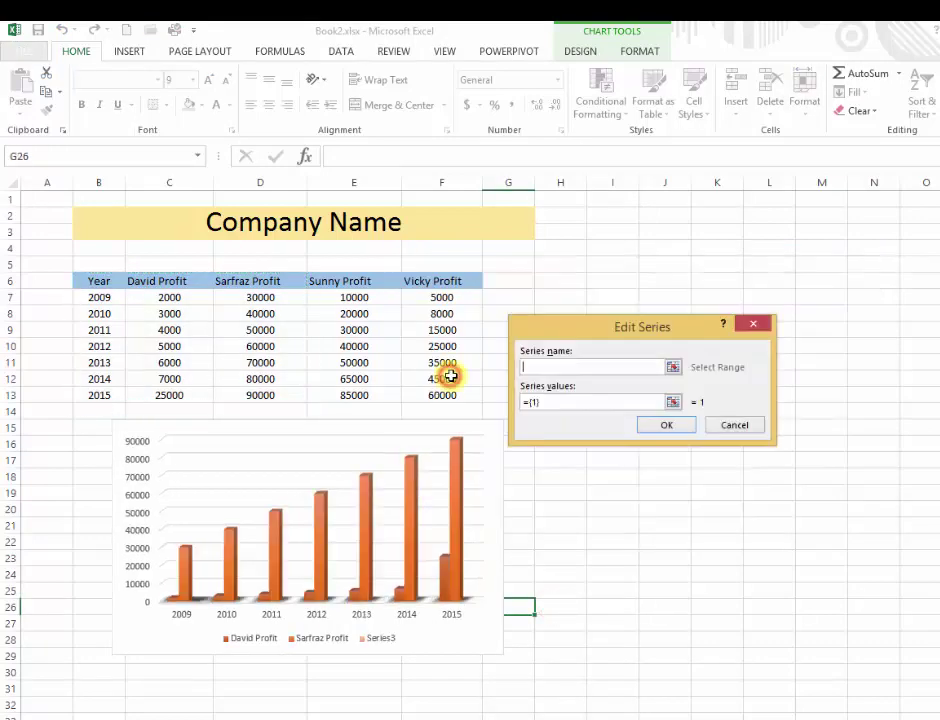
{"action": "left_click", "coordinate": [673, 367]}
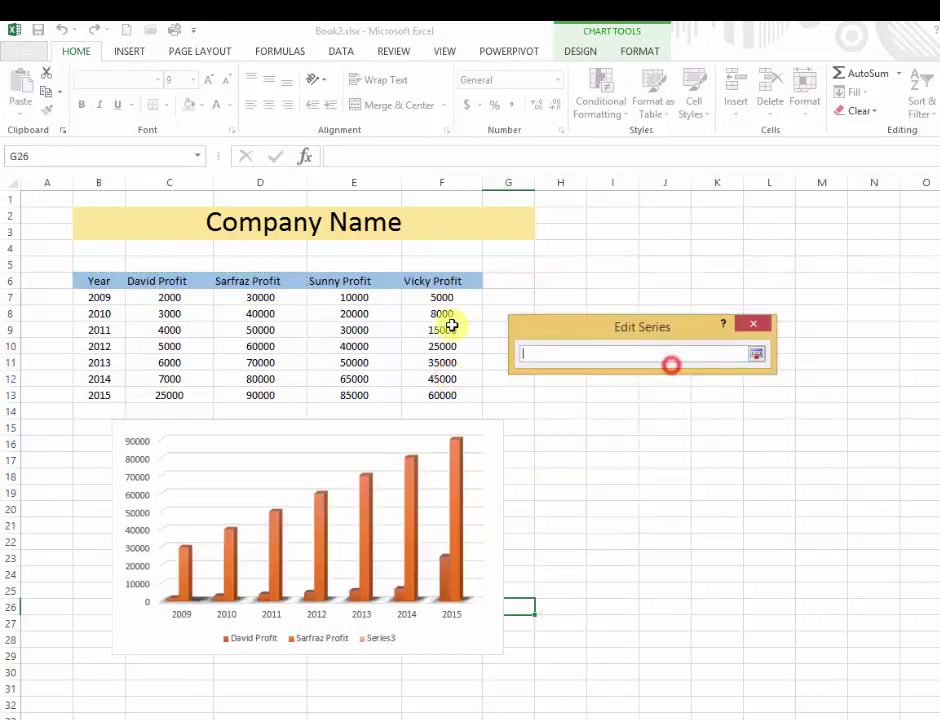
{"action": "left_click", "coordinate": [348, 283]}
{"action": "left_click", "coordinate": [756, 354]}
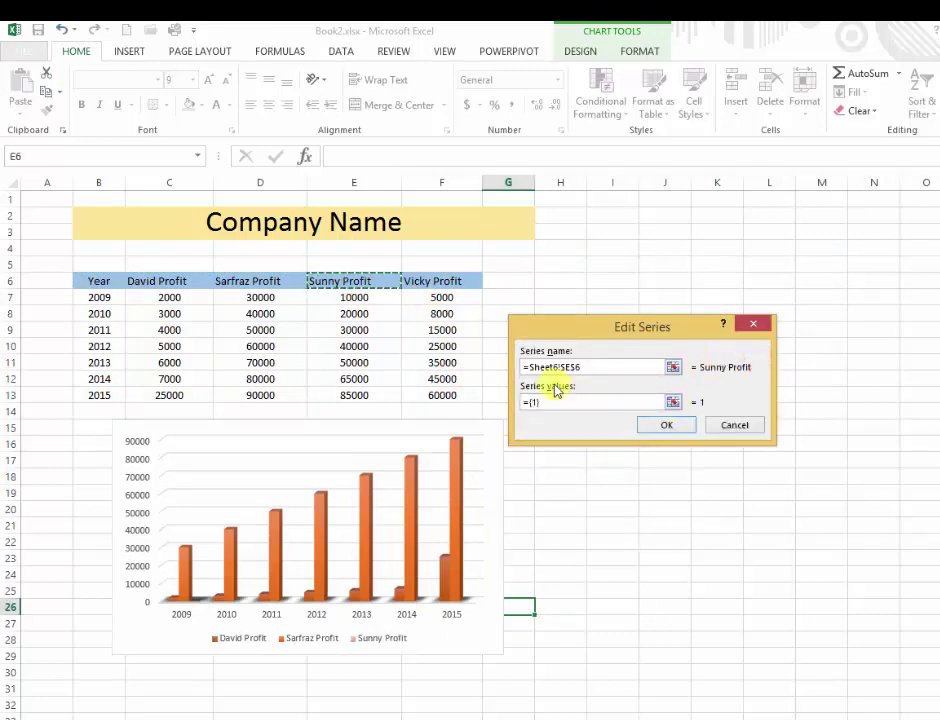
{"action": "left_click", "coordinate": [675, 402]}
{"action": "left_click_drag", "start_coordinate": [356, 297], "coordinate": [357, 396]}
{"action": "left_click", "coordinate": [756, 354]}
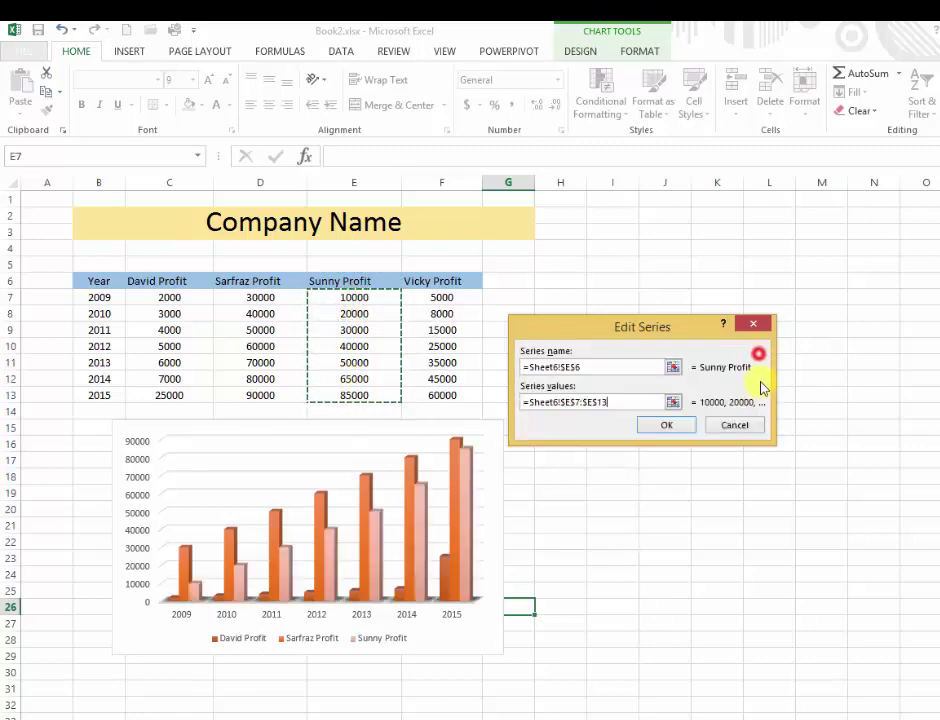
{"action": "left_click", "coordinate": [668, 426]}
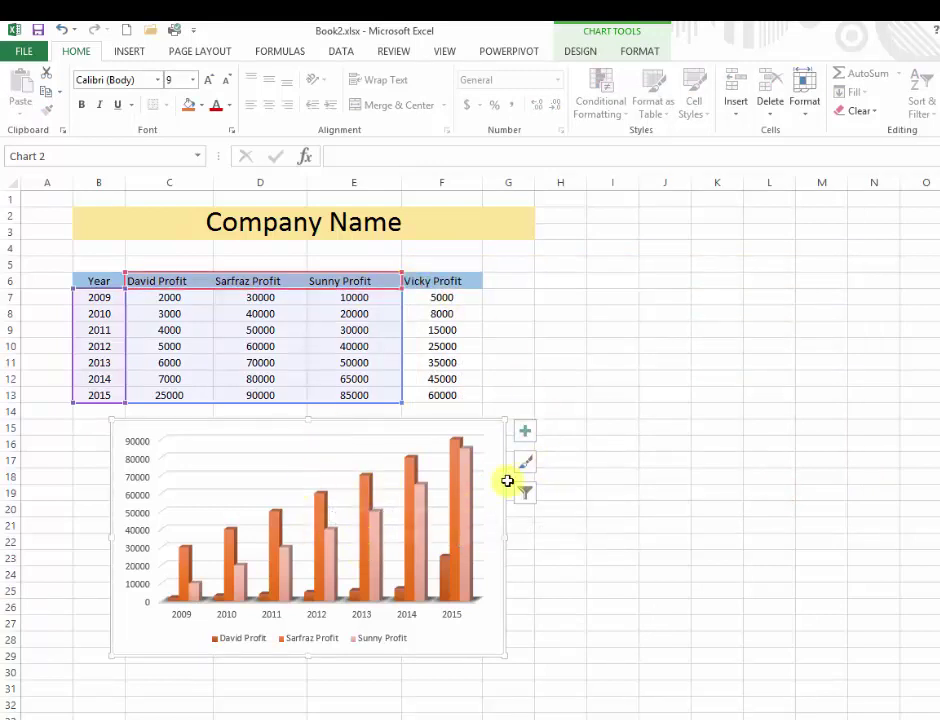
Add a fourth data series to the chart, named from the header in F6 with values from F7:F13.
{"action": "right_click", "coordinate": [486, 432]}
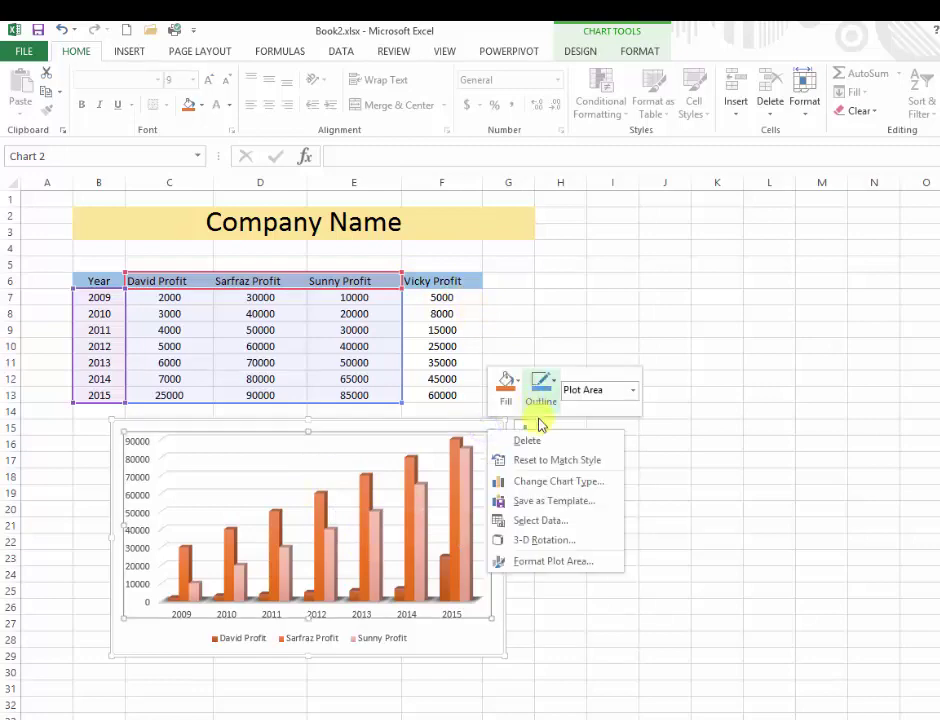
{"action": "left_click", "coordinate": [560, 527]}
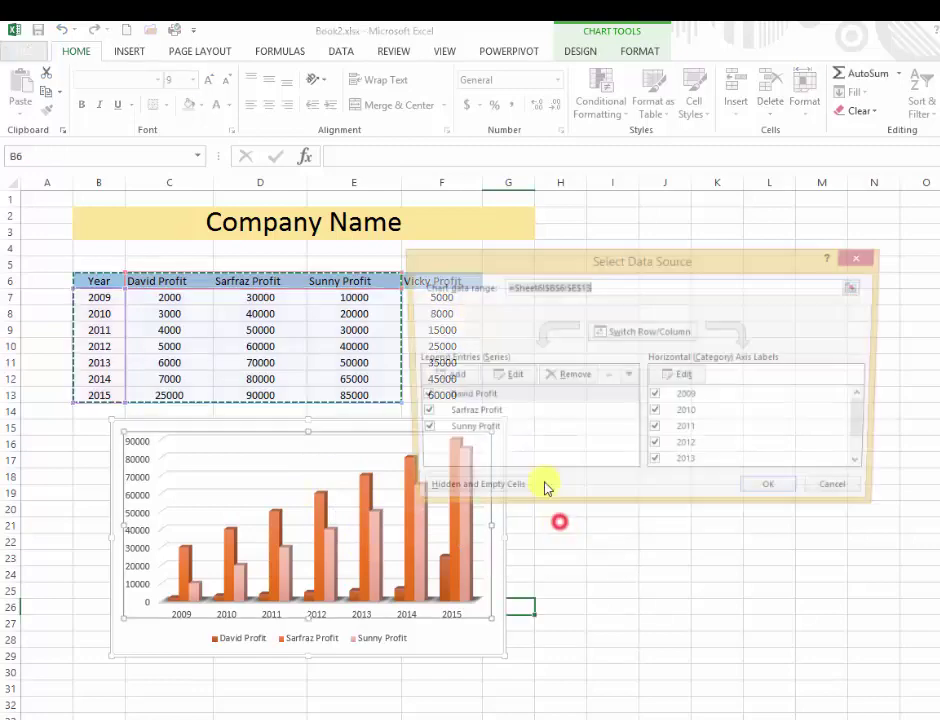
{"action": "left_click", "coordinate": [450, 379]}
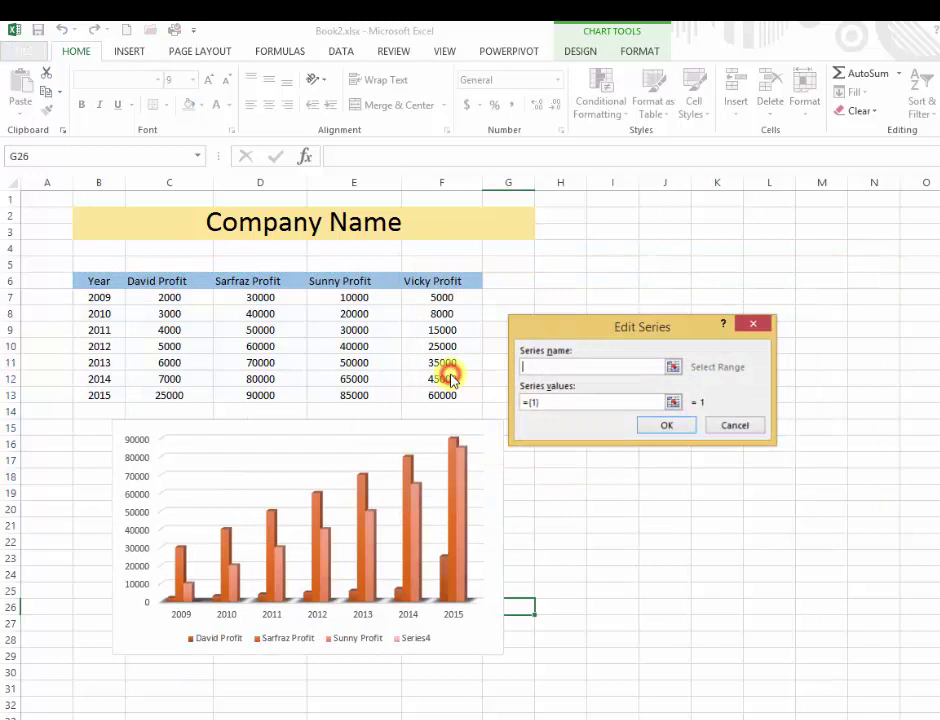
{"action": "left_click", "coordinate": [438, 280]}
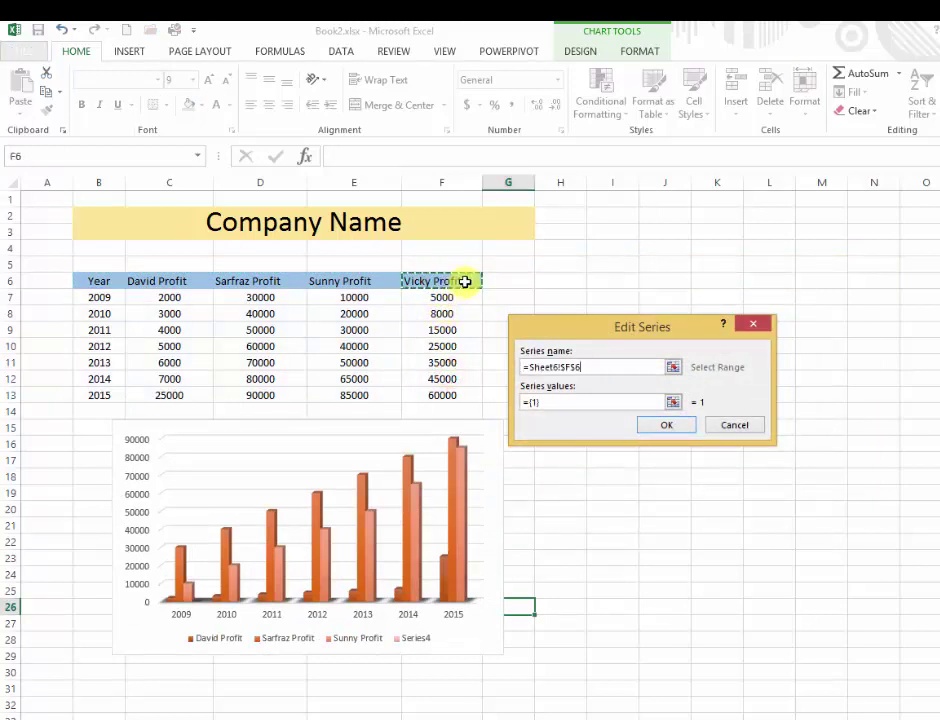
{"action": "left_click", "coordinate": [674, 404]}
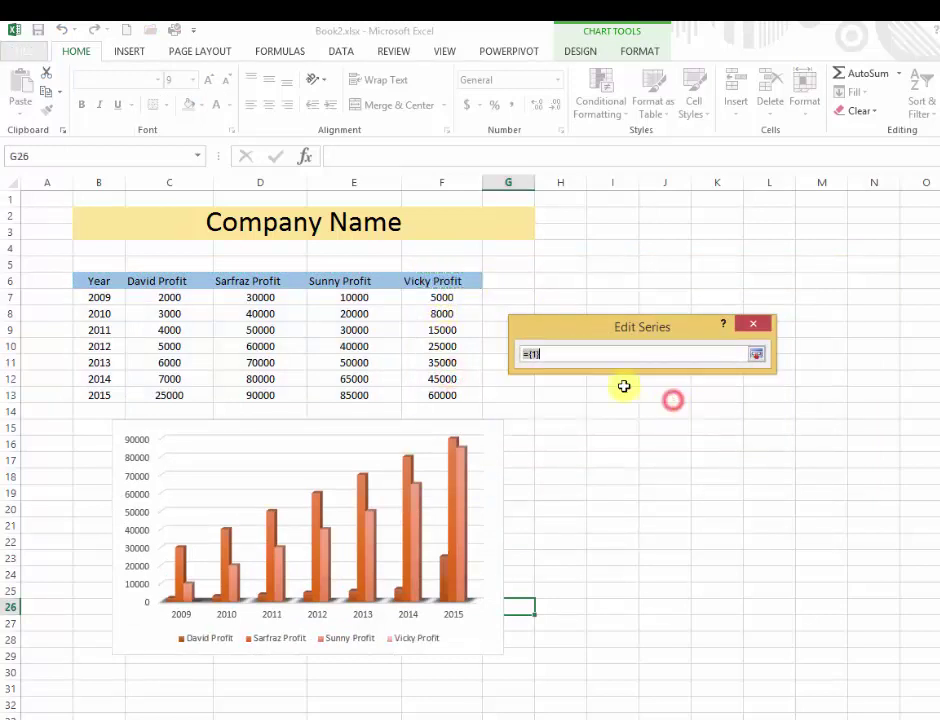
{"action": "left_click_drag", "start_coordinate": [444, 300], "coordinate": [450, 393]}
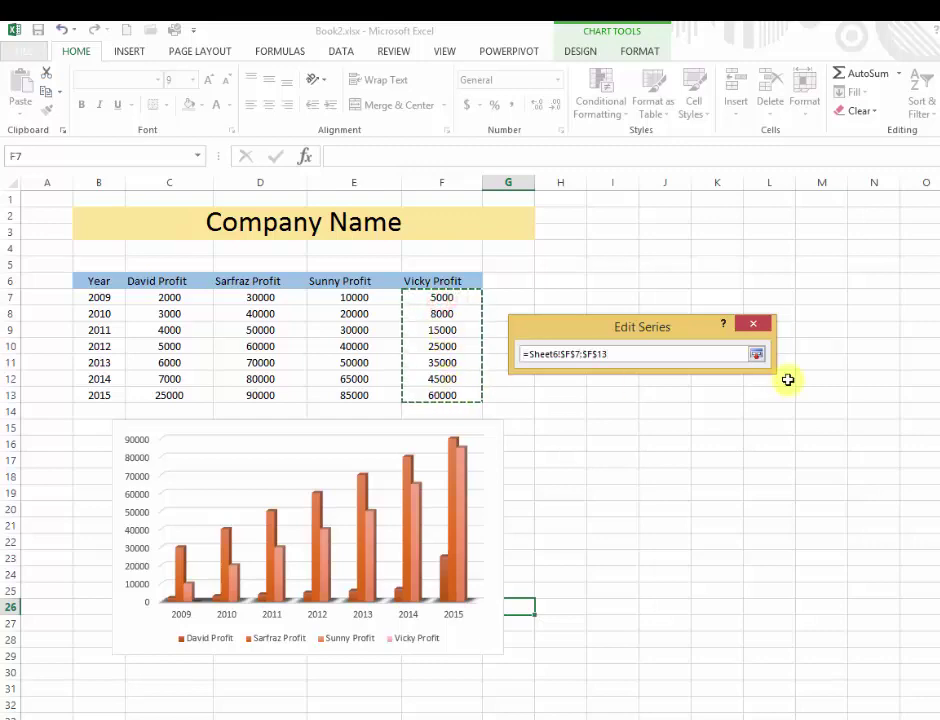
{"action": "left_click", "coordinate": [757, 356]}
{"action": "left_click", "coordinate": [676, 430]}
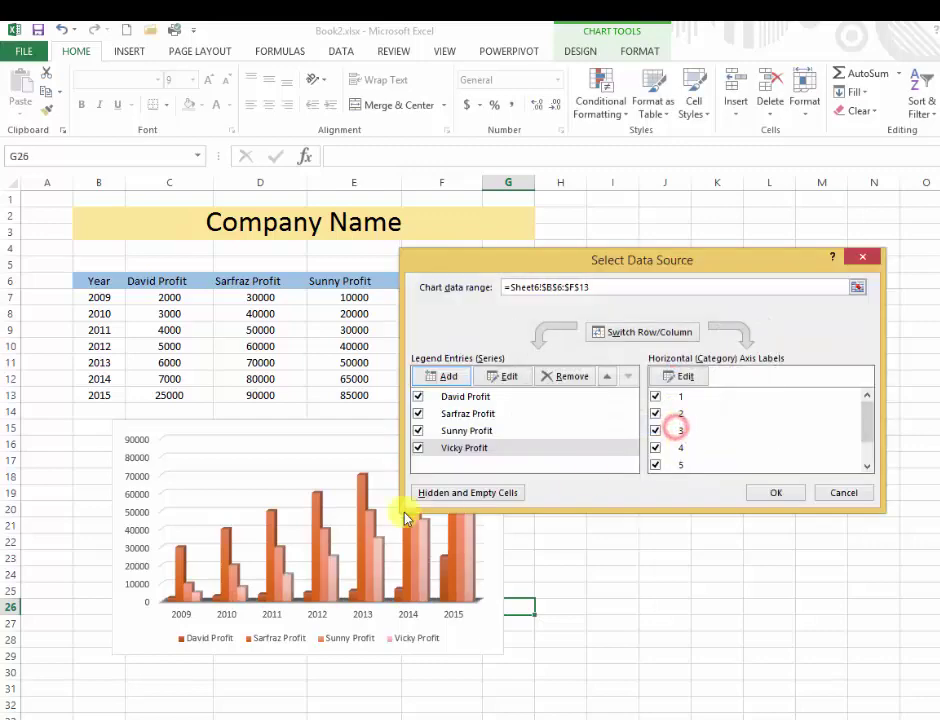
{"action": "left_click", "coordinate": [766, 493]}
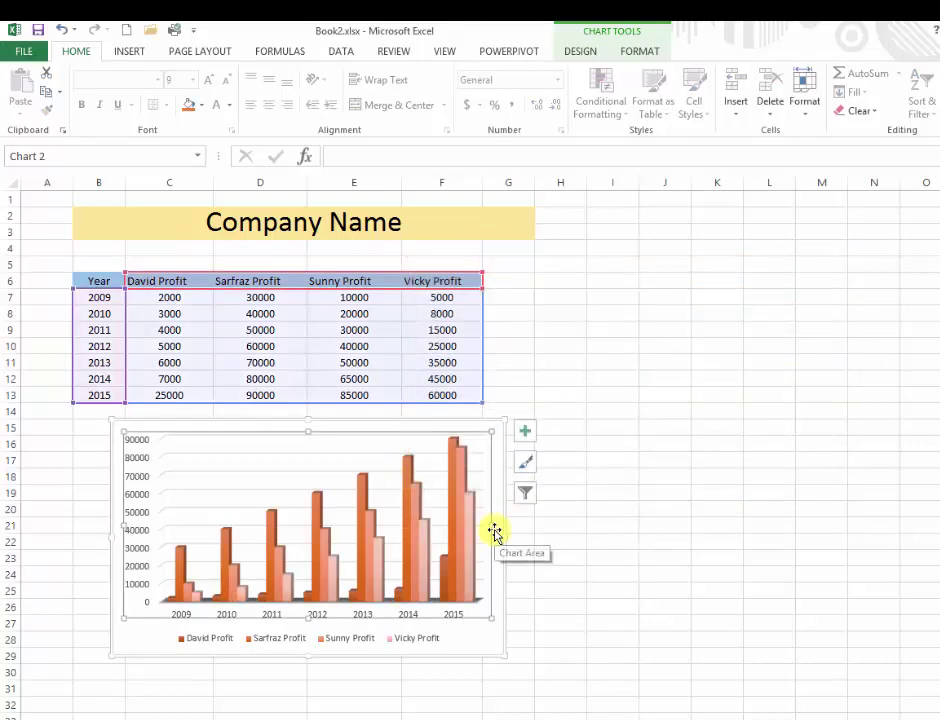
Hide the fourth series, taken from column F, in the chart's data source and apply the change.
{"action": "right_click", "coordinate": [481, 447]}
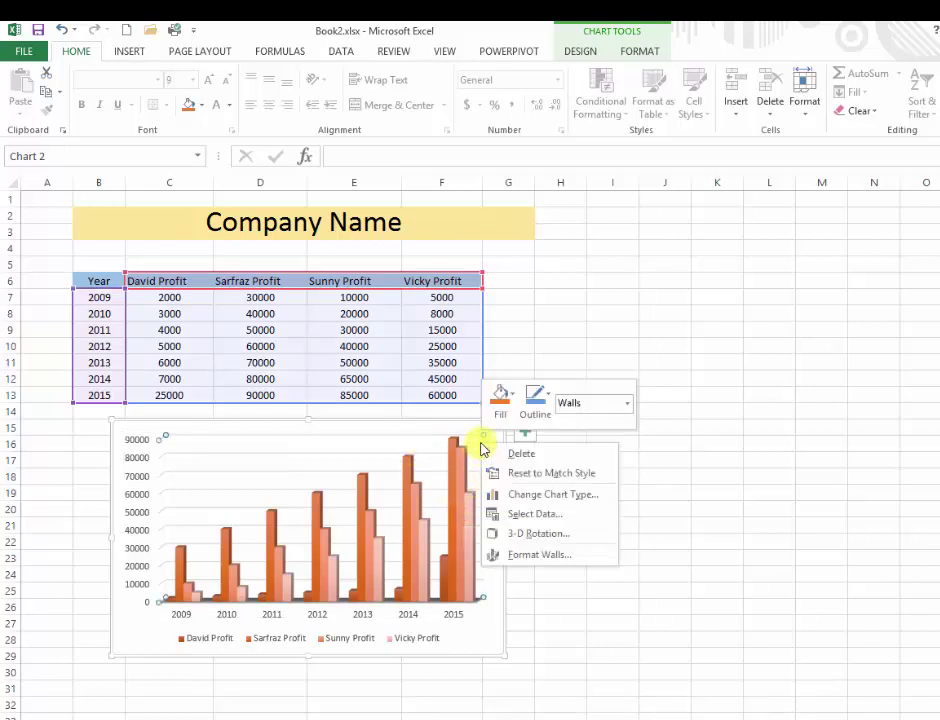
{"action": "left_click", "coordinate": [540, 518]}
{"action": "left_click", "coordinate": [477, 414]}
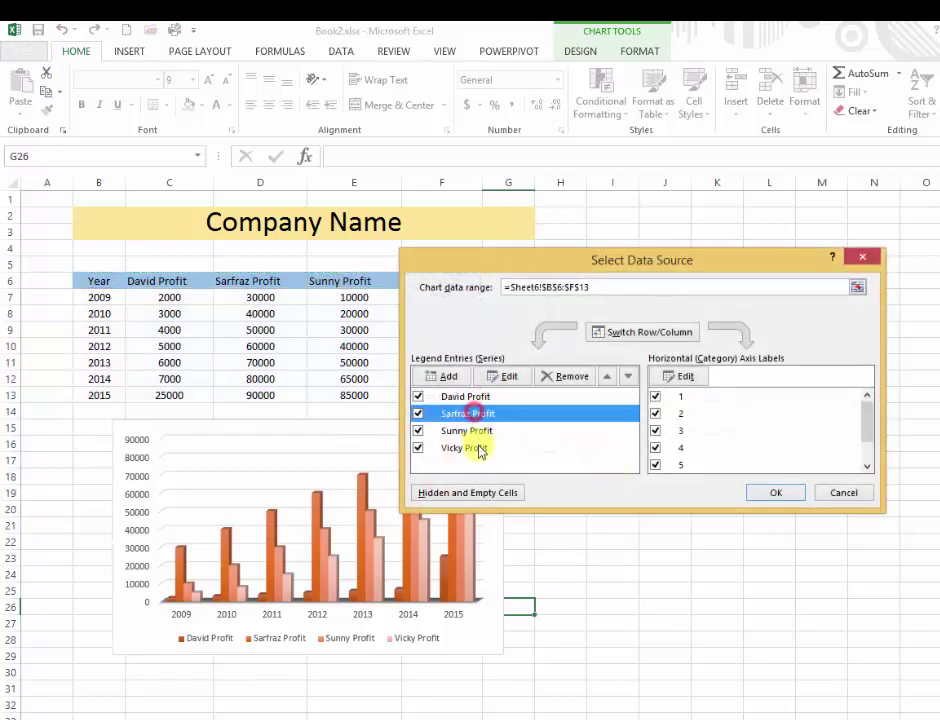
{"action": "left_click", "coordinate": [477, 448]}
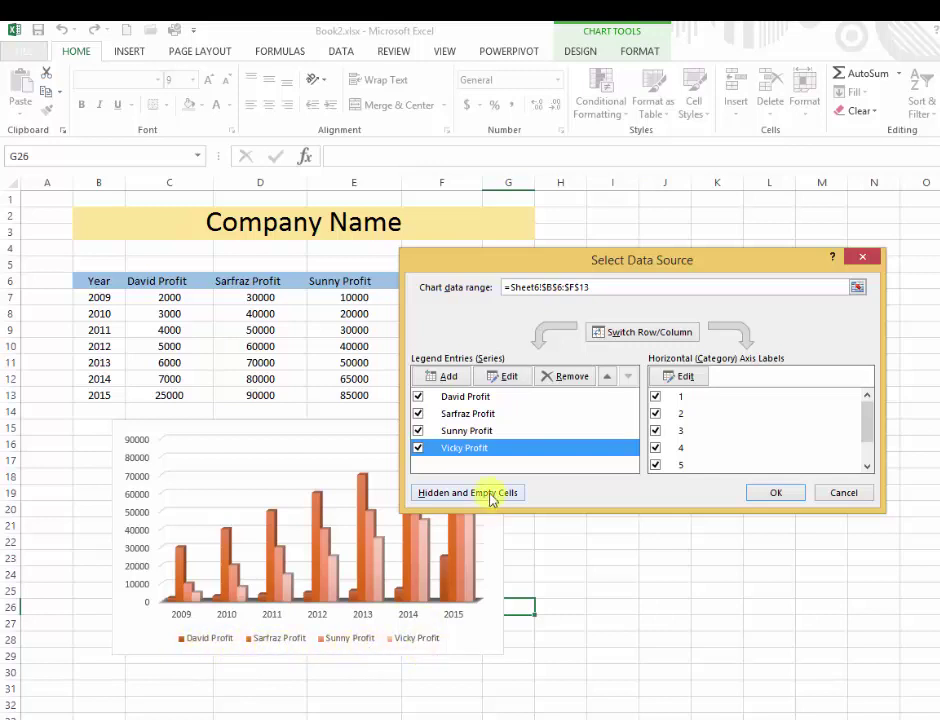
{"action": "left_click", "coordinate": [419, 449]}
{"action": "left_click", "coordinate": [772, 493]}
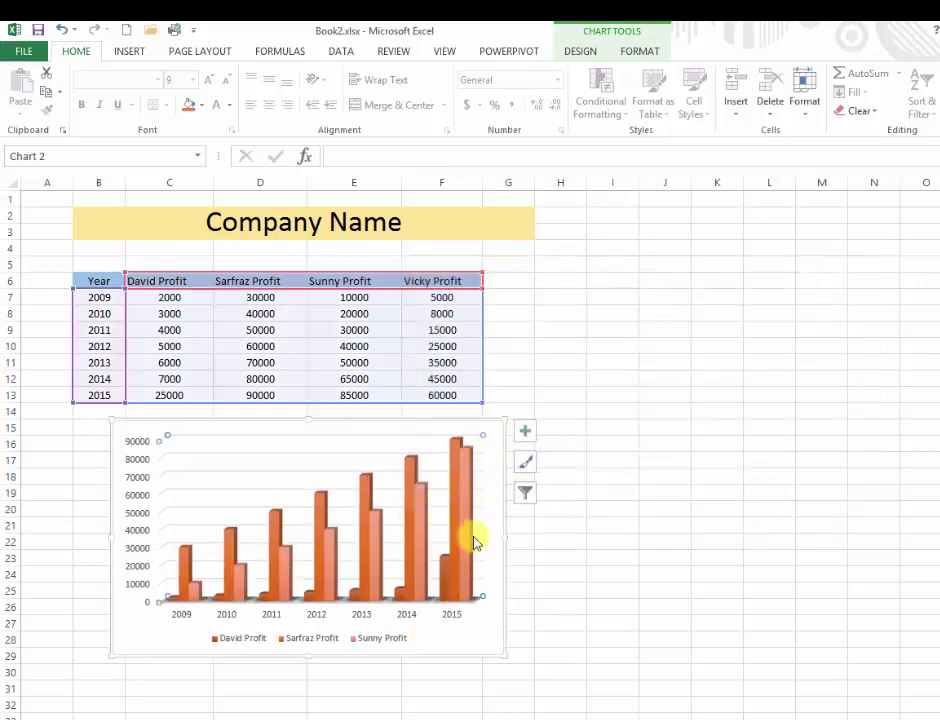
Remove the hidden column F series from the chart's data source and apply the change.
{"action": "left_click", "coordinate": [487, 430]}
{"action": "right_click", "coordinate": [487, 430]}
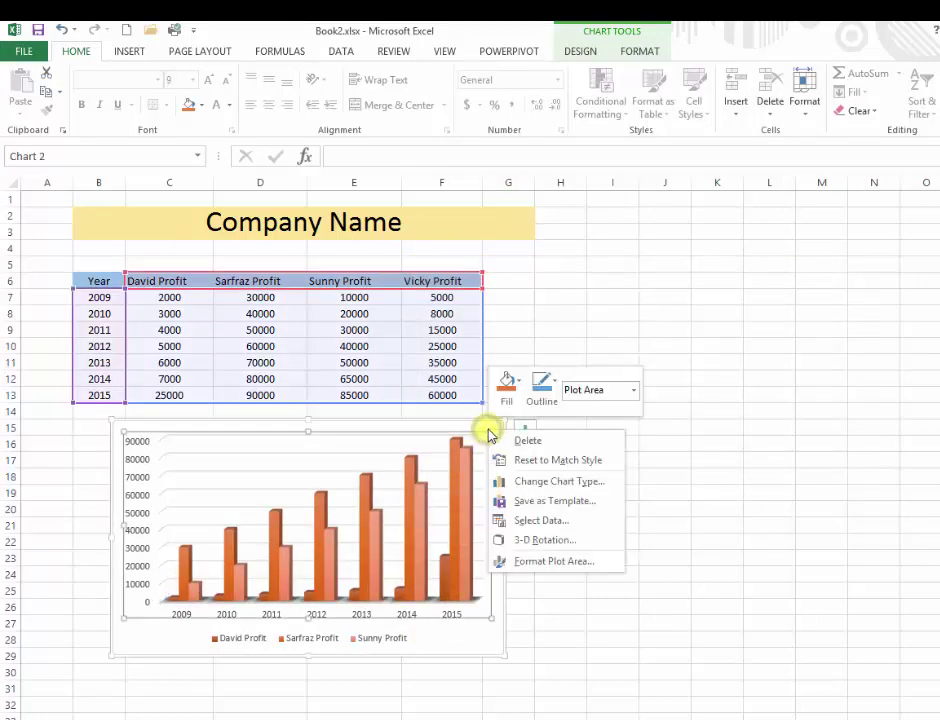
{"action": "left_click", "coordinate": [487, 427]}
{"action": "right_click", "coordinate": [492, 427]}
{"action": "left_click", "coordinate": [544, 601]}
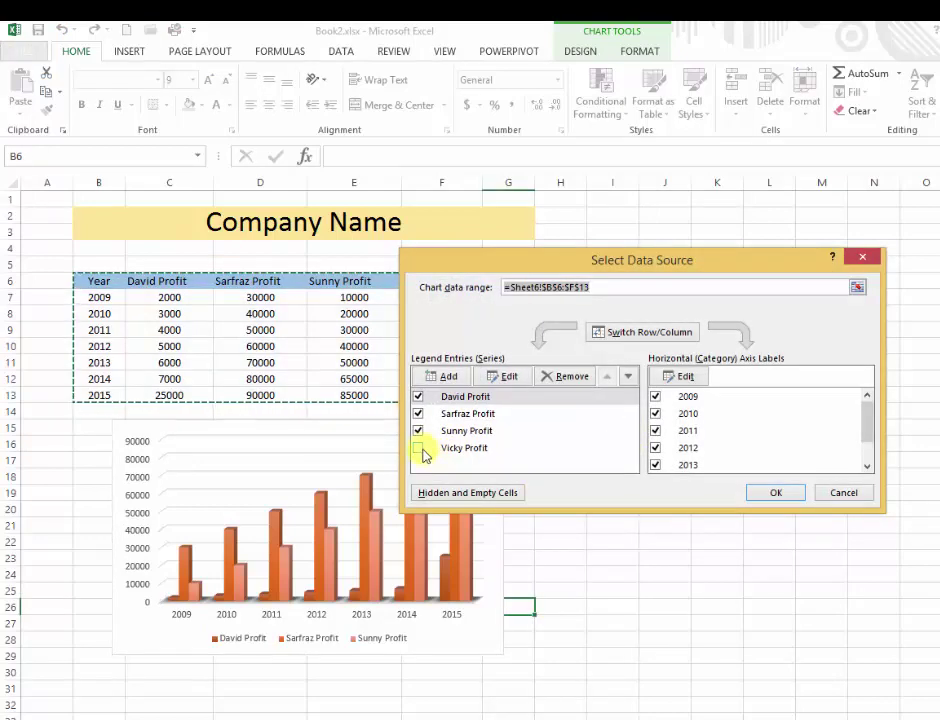
{"action": "left_click", "coordinate": [418, 447]}
{"action": "left_click", "coordinate": [568, 380]}
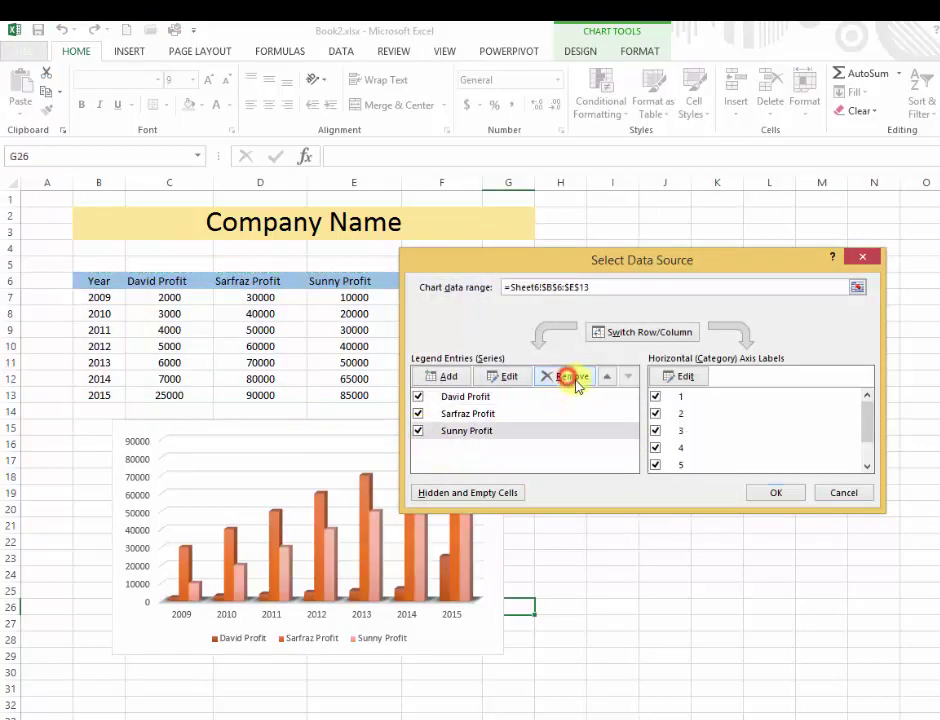
{"action": "left_click", "coordinate": [766, 494]}
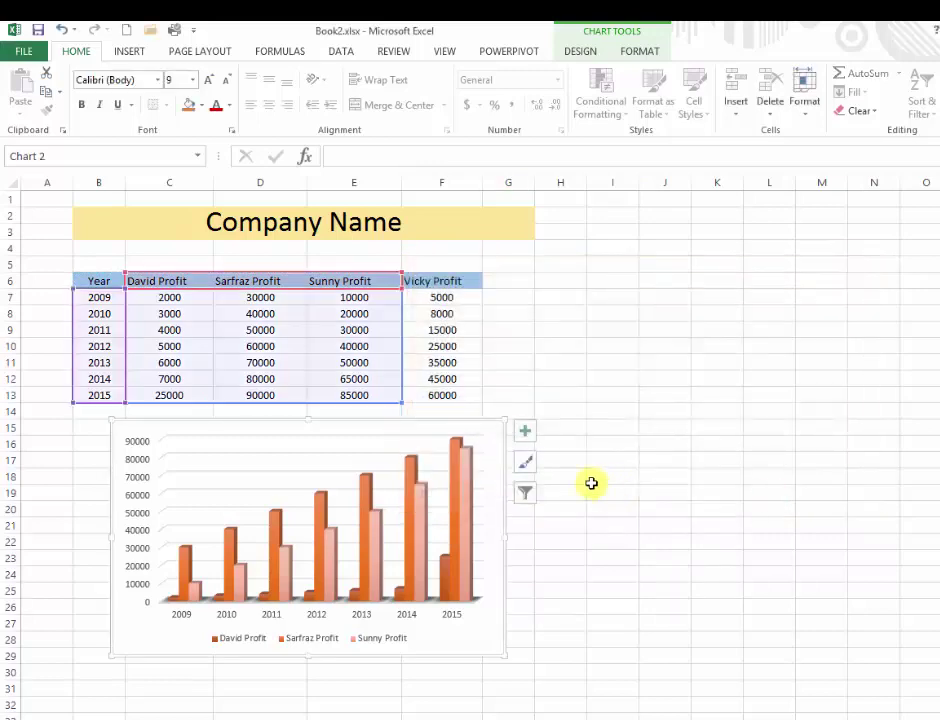
Add the column F series to the chart again, with its name from F6 and values from F7:F13.
{"action": "right_click", "coordinate": [481, 432]}
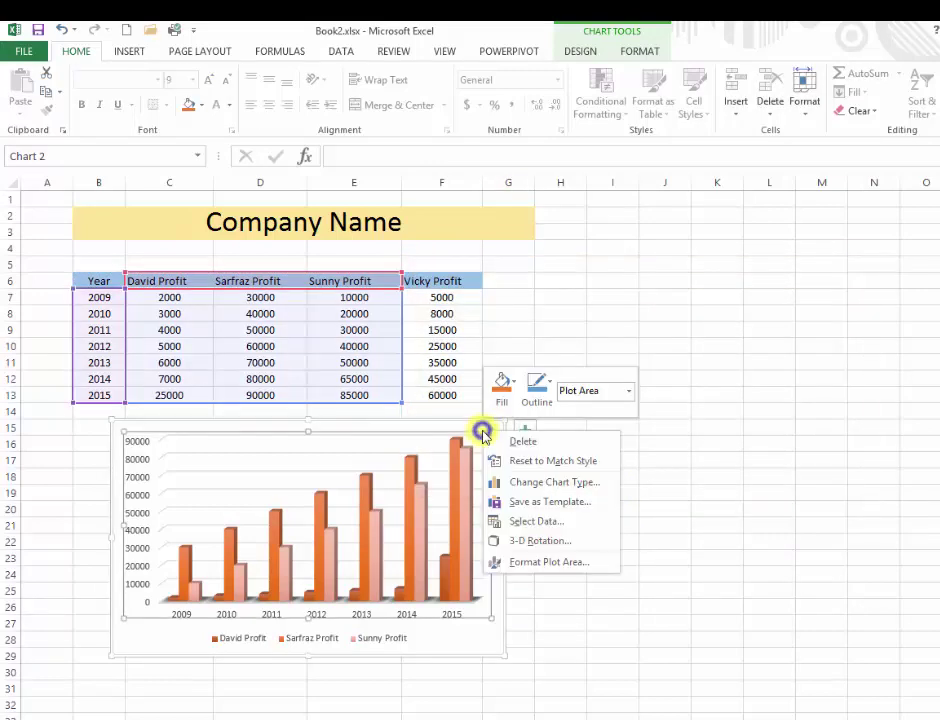
{"action": "left_click", "coordinate": [538, 521]}
{"action": "left_click", "coordinate": [448, 379]}
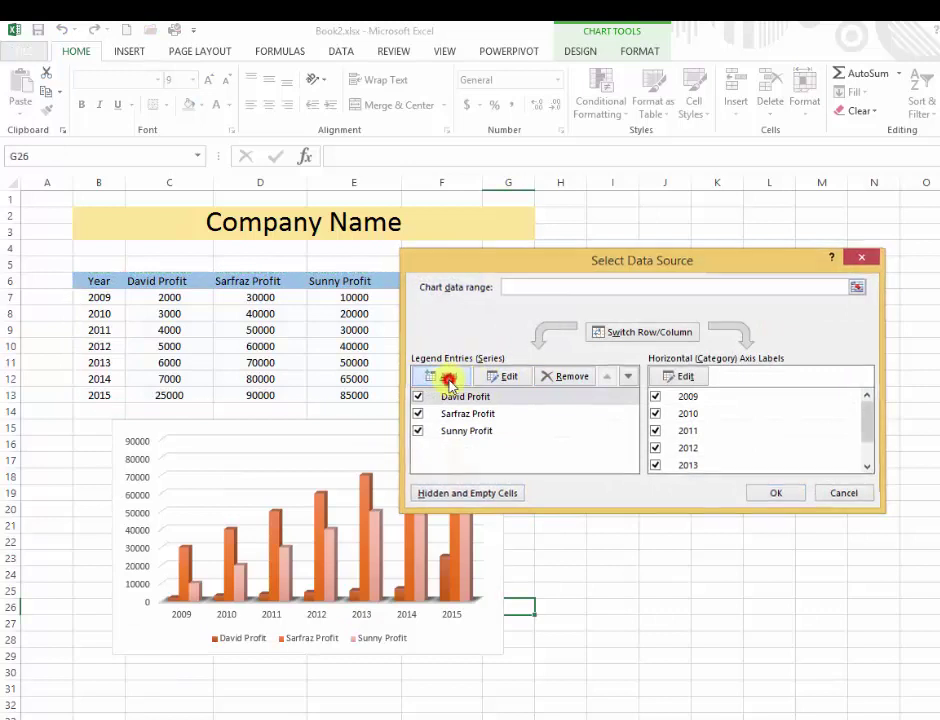
{"action": "left_click", "coordinate": [674, 370]}
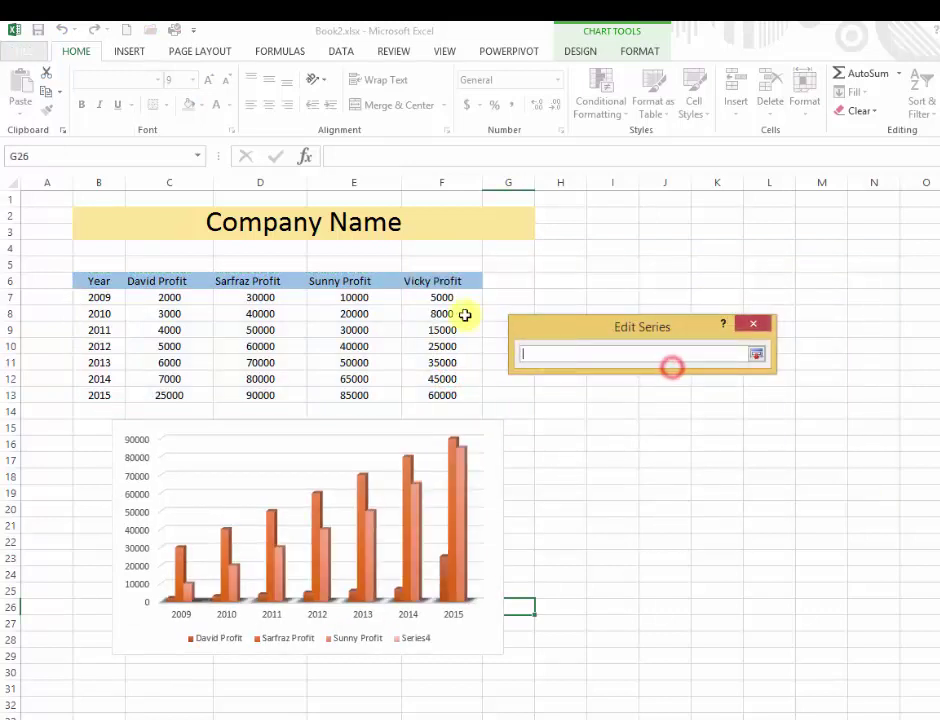
{"action": "left_click", "coordinate": [441, 281]}
{"action": "left_click", "coordinate": [756, 361]}
{"action": "left_click", "coordinate": [655, 401]}
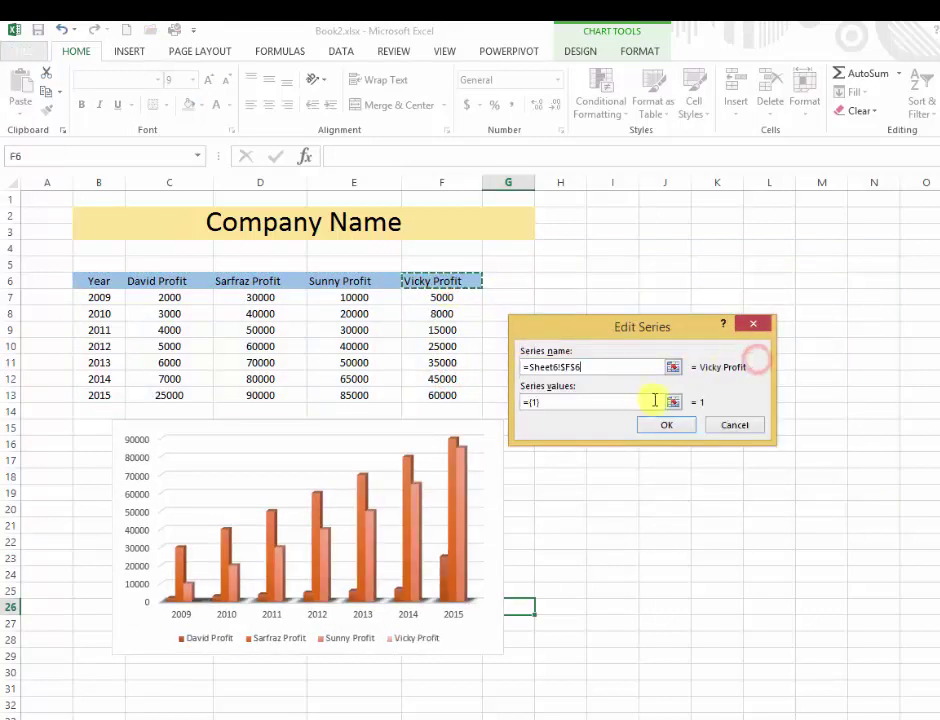
{"action": "left_click", "coordinate": [673, 402]}
{"action": "left_click", "coordinate": [437, 304]}
{"action": "left_click_drag", "start_coordinate": [437, 304], "coordinate": [441, 392]}
{"action": "left_click", "coordinate": [758, 356]}
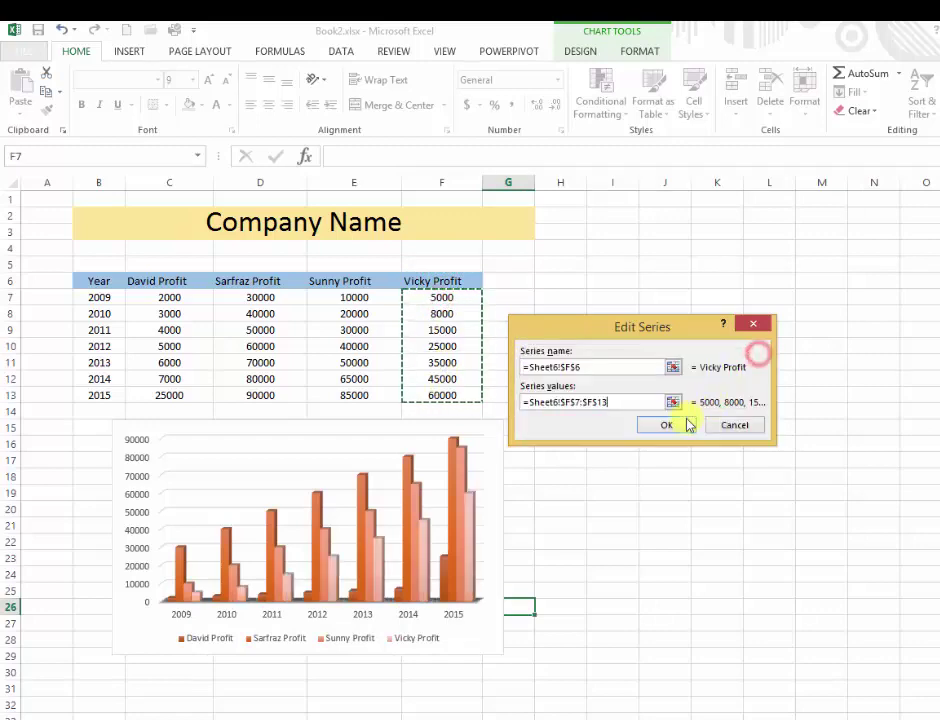
{"action": "left_click", "coordinate": [667, 422]}
{"action": "left_click", "coordinate": [775, 493]}
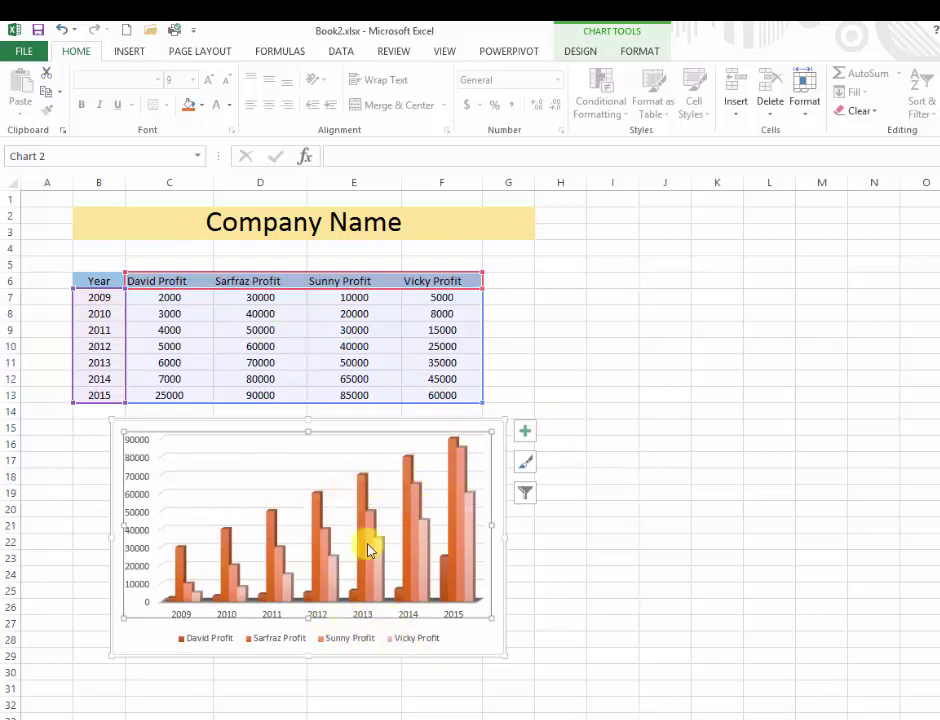
{"action": "left_click", "coordinate": [524, 430]}
{"action": "left_click", "coordinate": [522, 430]}
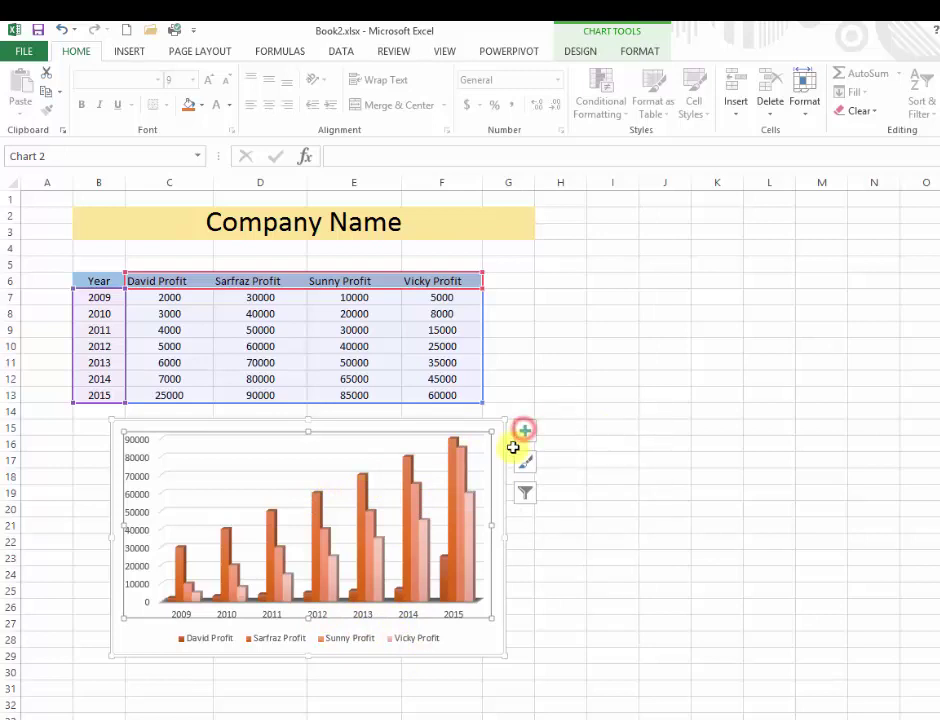
{"action": "right_click", "coordinate": [361, 447]}
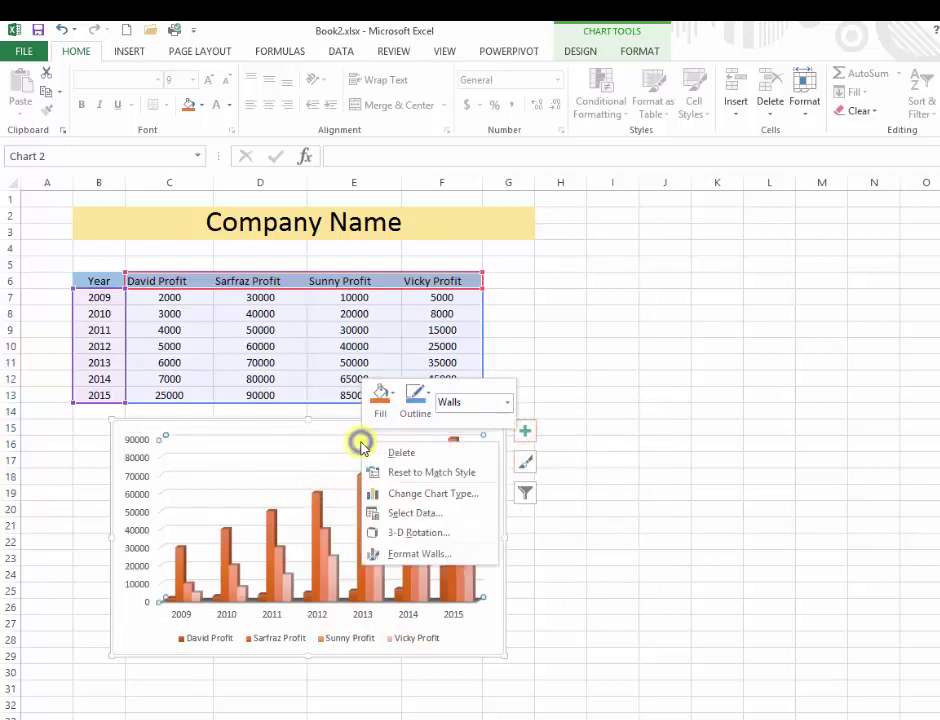
{"action": "left_click", "coordinate": [497, 435]}
Change the chart type from 3-D Clustered Column to 3-D Pie.
{"action": "right_click", "coordinate": [496, 434]}
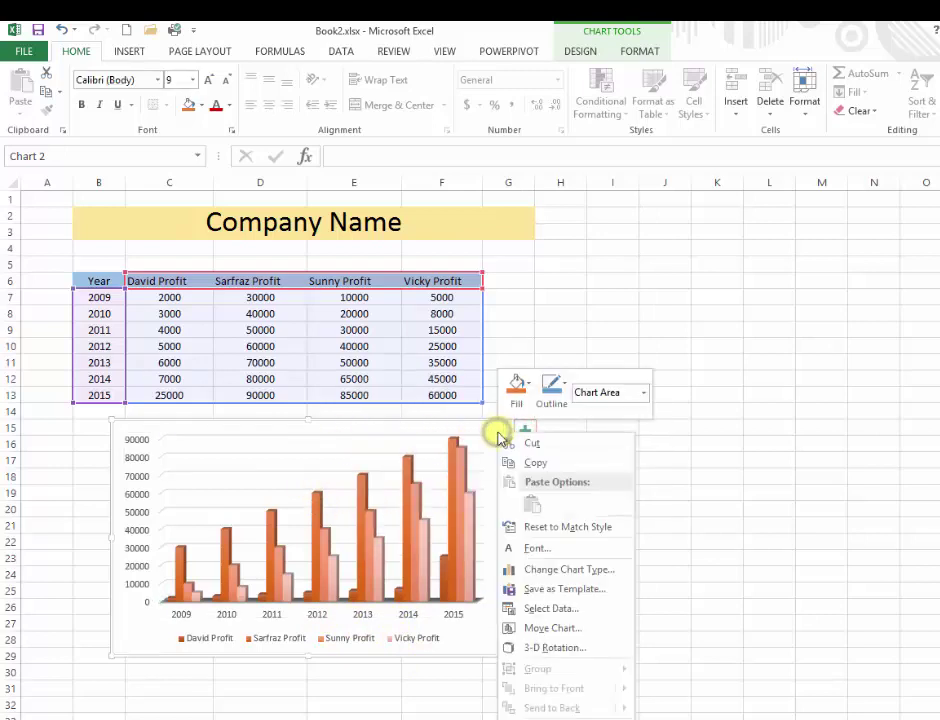
{"action": "left_click", "coordinate": [545, 569]}
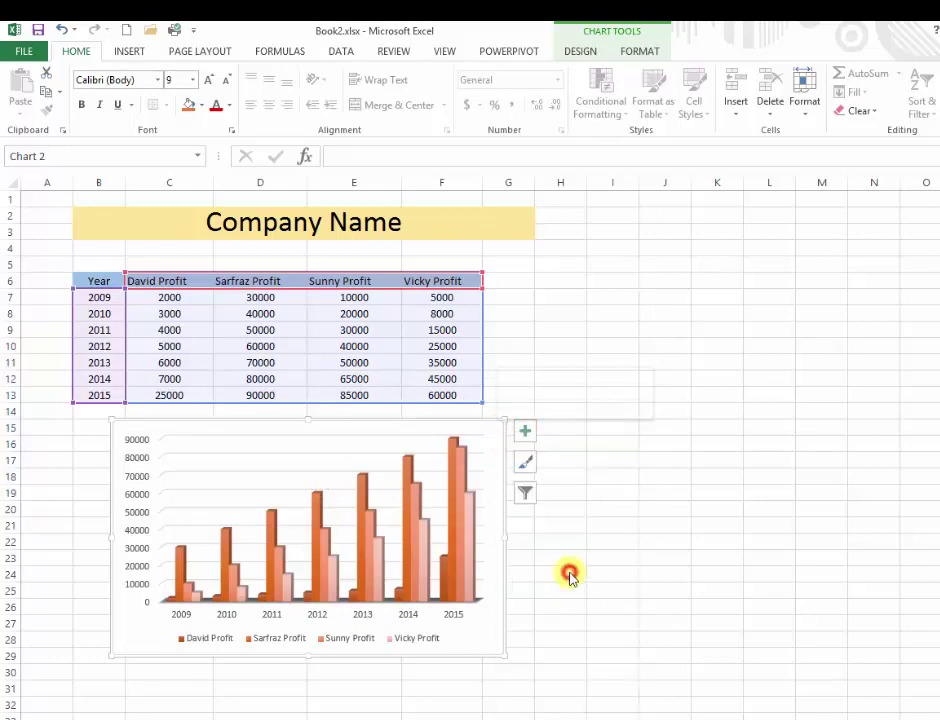
{"action": "left_click_drag", "start_coordinate": [648, 162], "coordinate": [744, 153]}
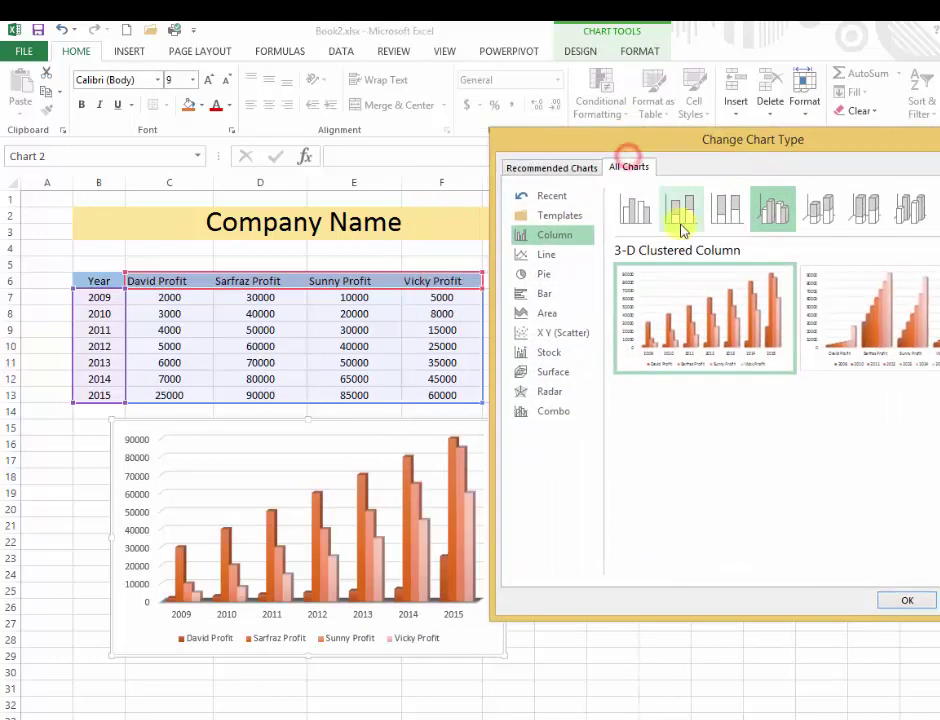
{"action": "left_click", "coordinate": [557, 256]}
{"action": "left_click", "coordinate": [550, 293]}
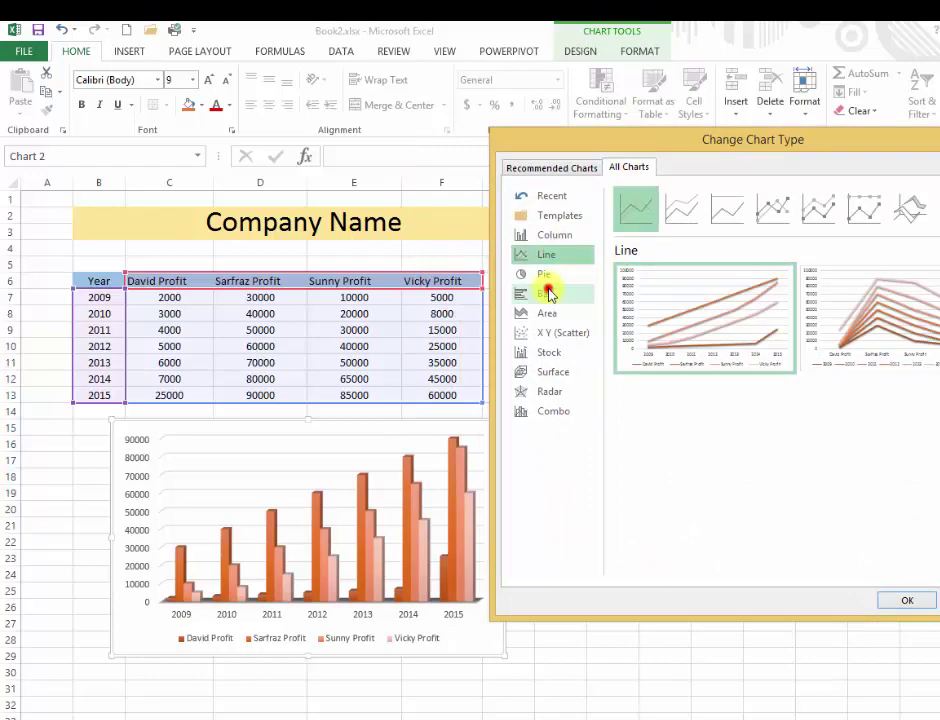
{"action": "left_click", "coordinate": [562, 333]}
{"action": "left_click", "coordinate": [560, 352]}
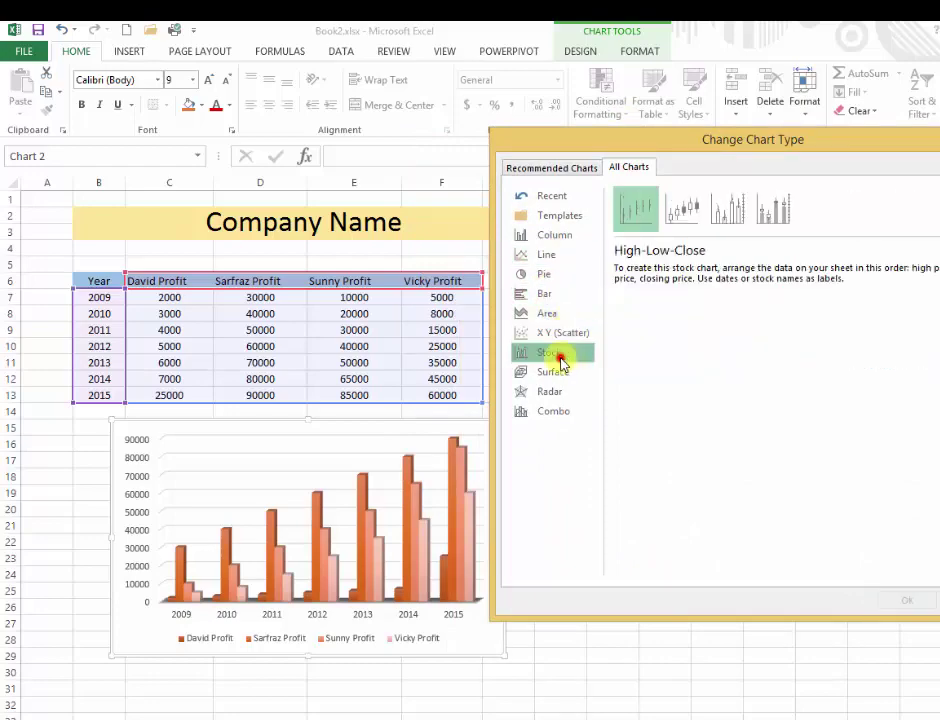
{"action": "left_click", "coordinate": [541, 274]}
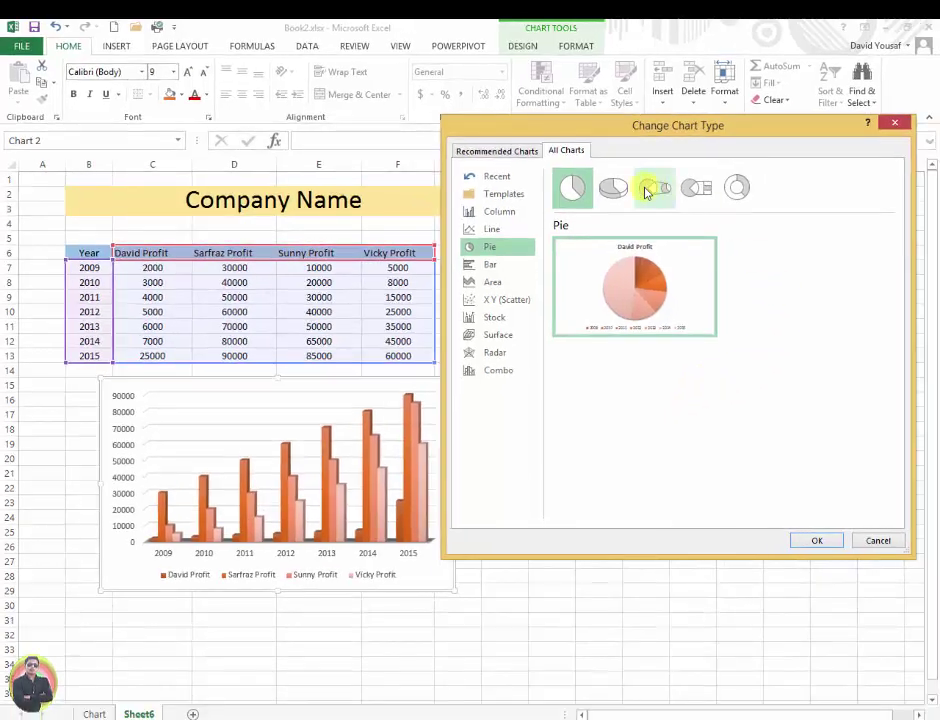
{"action": "left_click", "coordinate": [615, 190]}
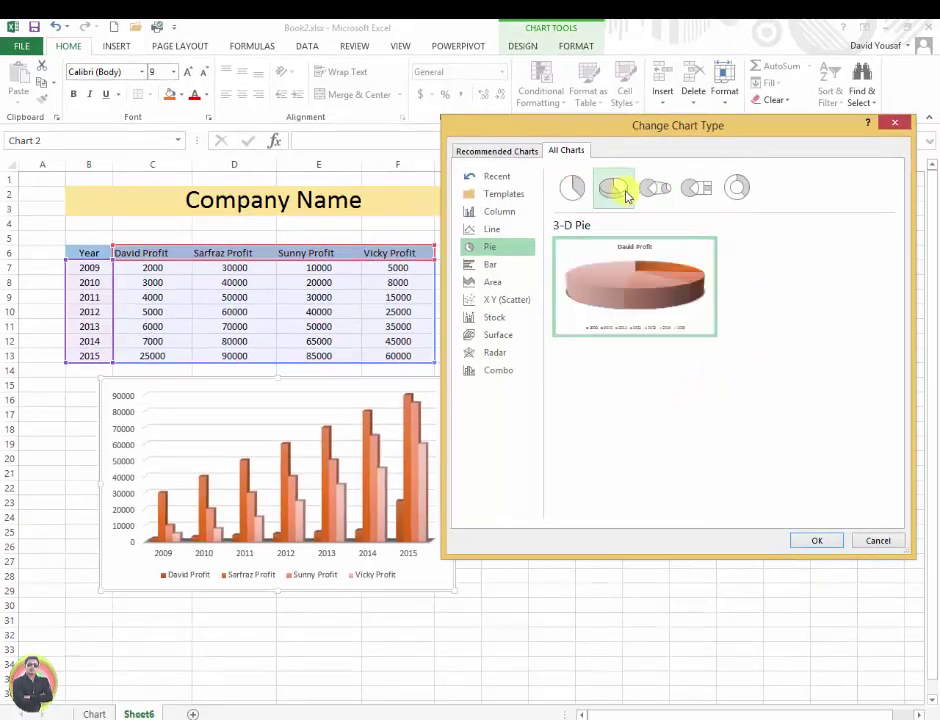
{"action": "mouse_move", "coordinate": [645, 293]}
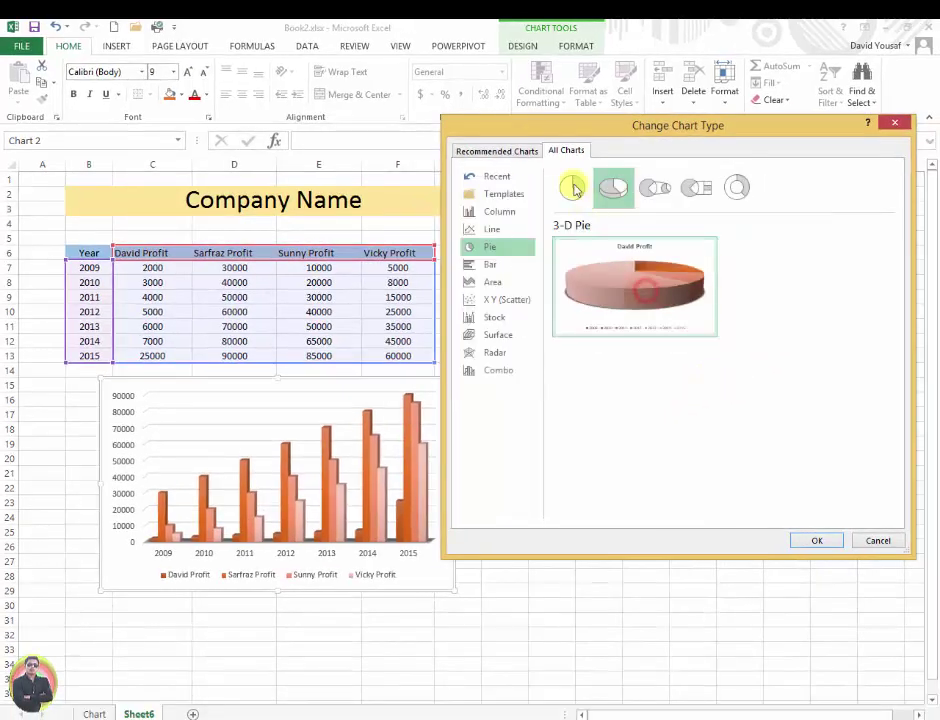
{"action": "left_click", "coordinate": [817, 540]}
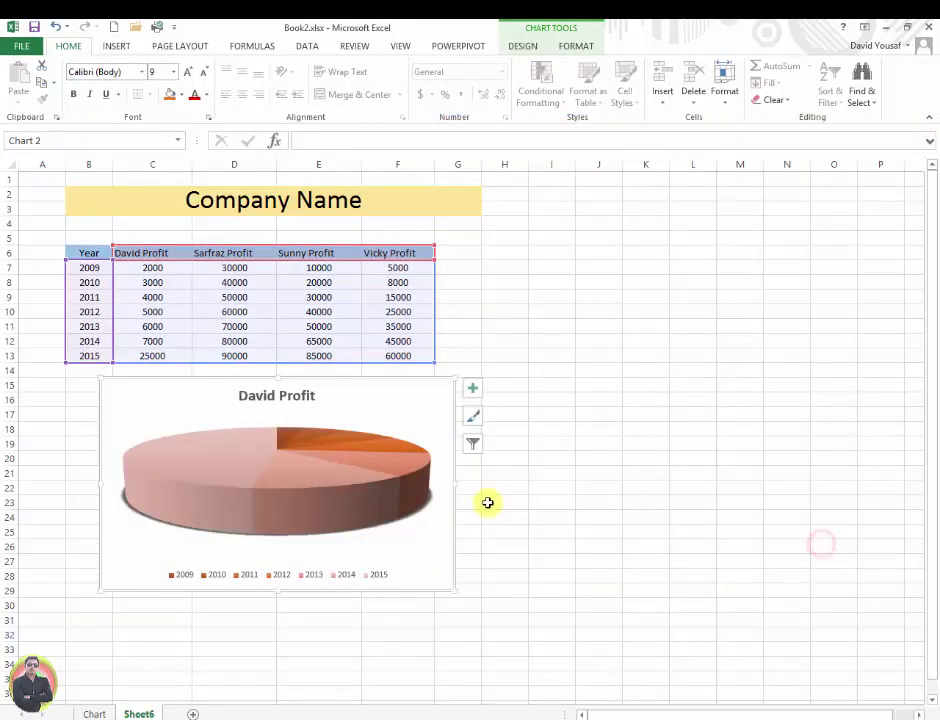
Try the grey-gradient preset style and the plain white labelled preset styles on the 3-D pie chart.
{"action": "mouse_move", "coordinate": [308, 530]}
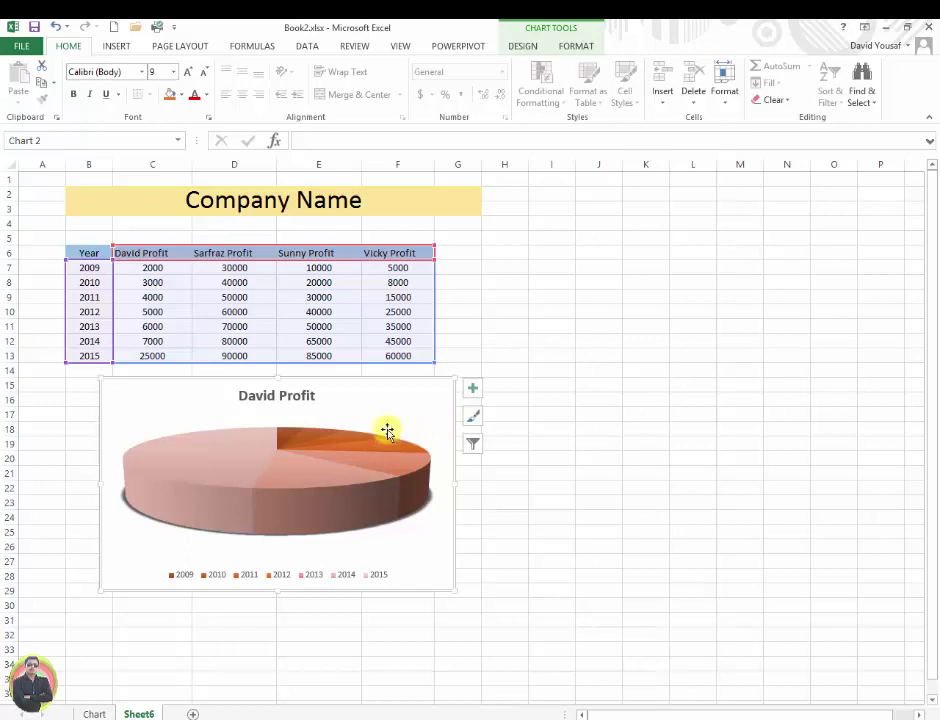
{"action": "left_click", "coordinate": [522, 46]}
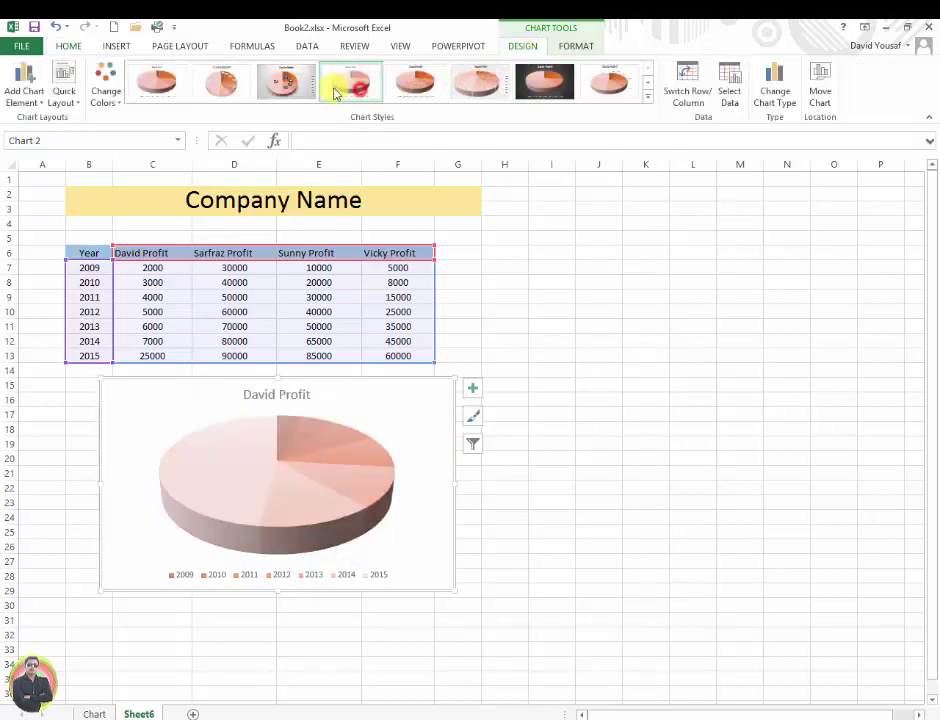
{"action": "left_click", "coordinate": [285, 80]}
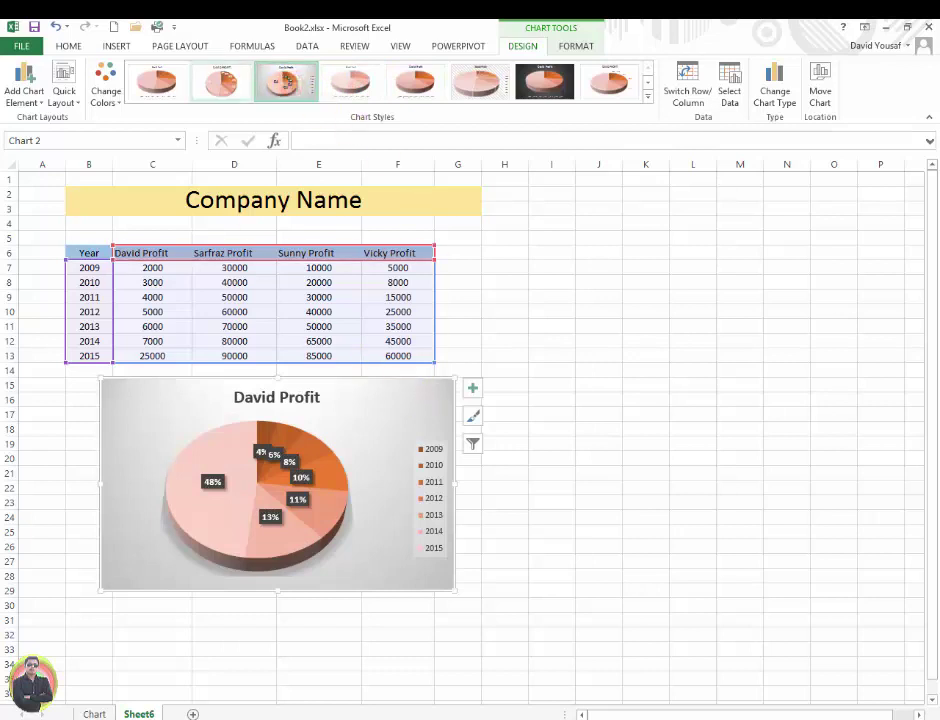
{"action": "left_click", "coordinate": [221, 80]}
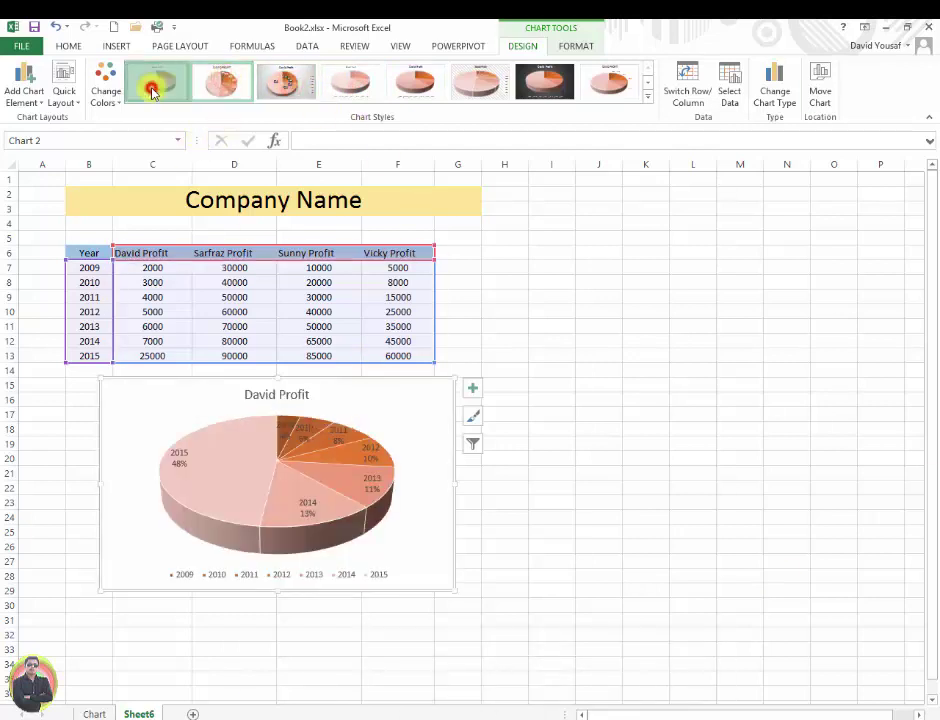
Recolor the pie with the third Colorful palette and apply the white preset style with colored labels outside the slices.
{"action": "left_click", "coordinate": [118, 102]}
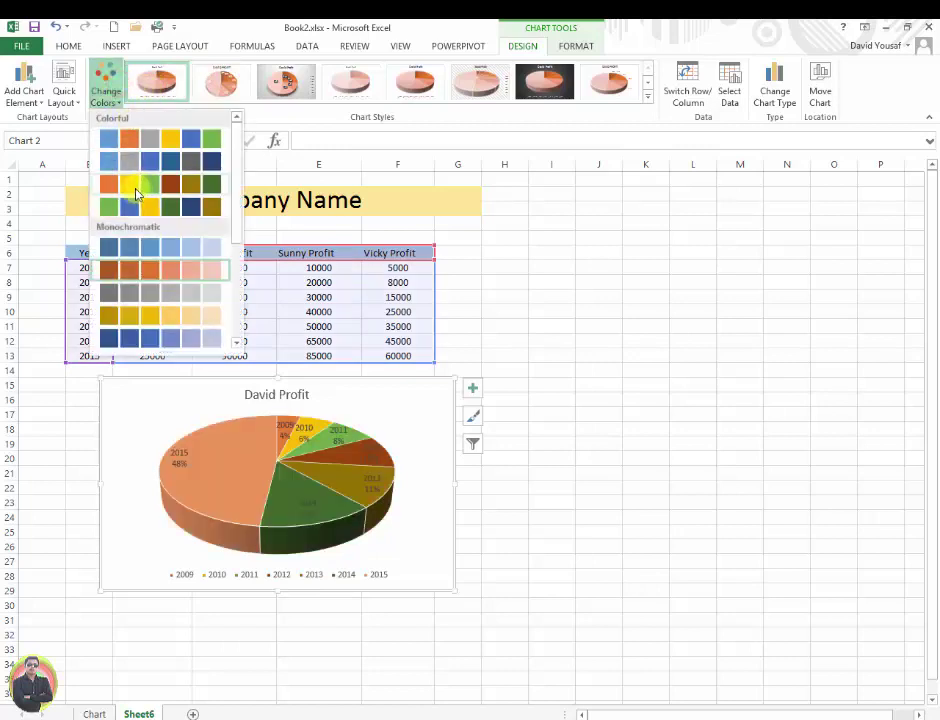
{"action": "left_click", "coordinate": [152, 192]}
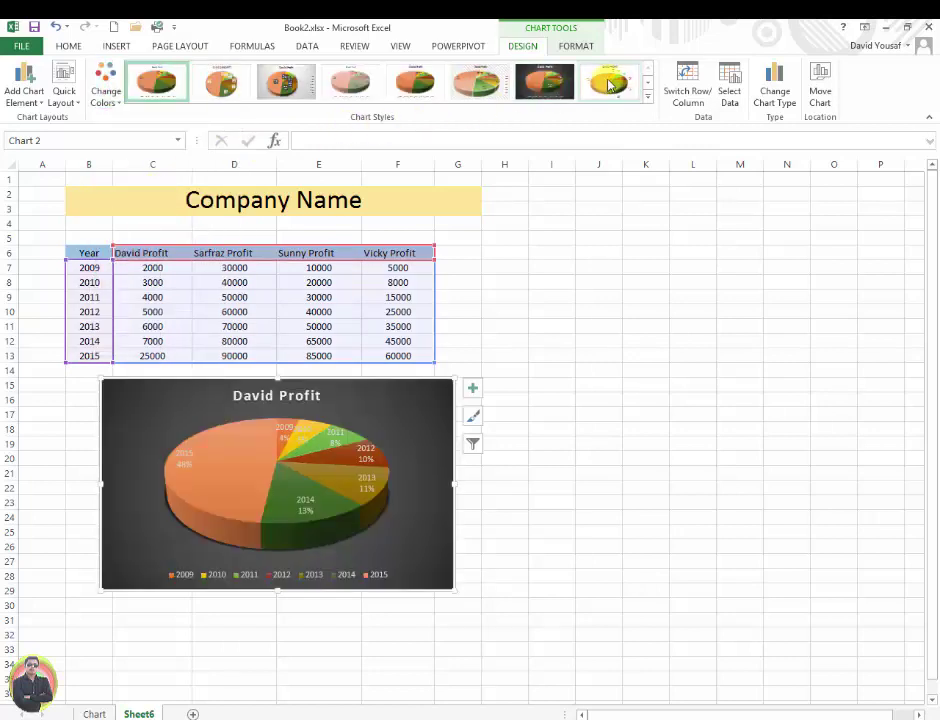
{"action": "left_click", "coordinate": [647, 96]}
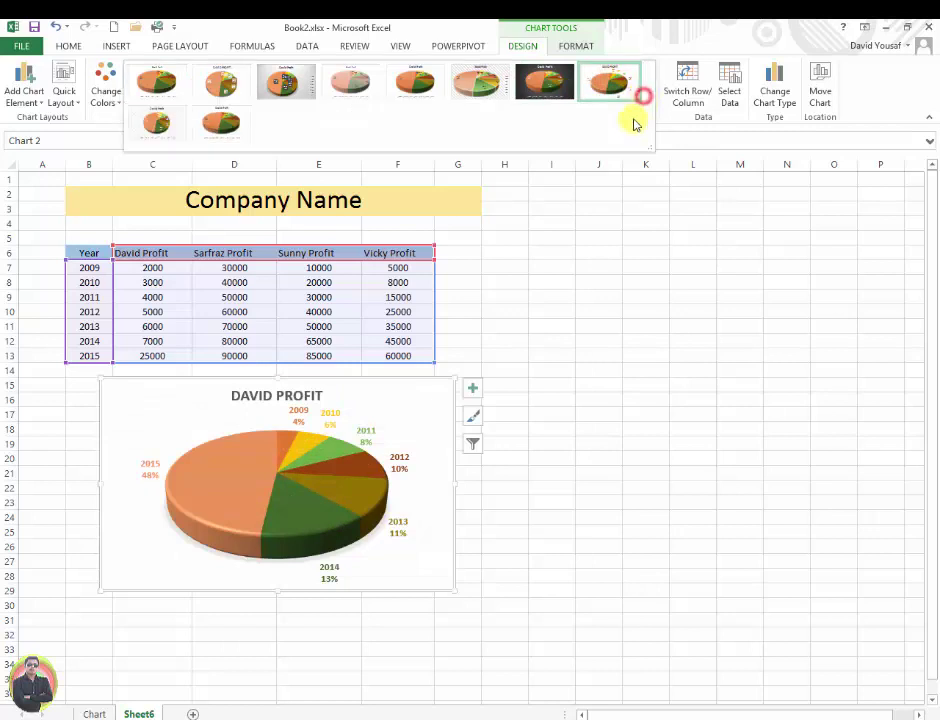
Give the chart text the orange outlined WordArt style and add the first reflection variation.
{"action": "left_click", "coordinate": [571, 46]}
{"action": "left_click", "coordinate": [571, 46]}
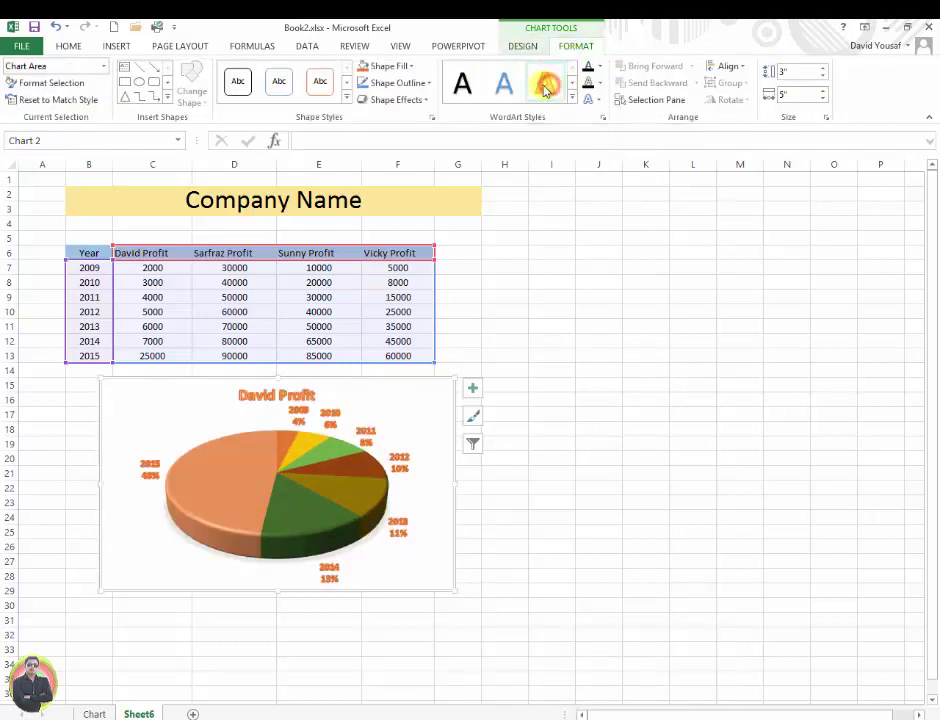
{"action": "left_click", "coordinate": [462, 86]}
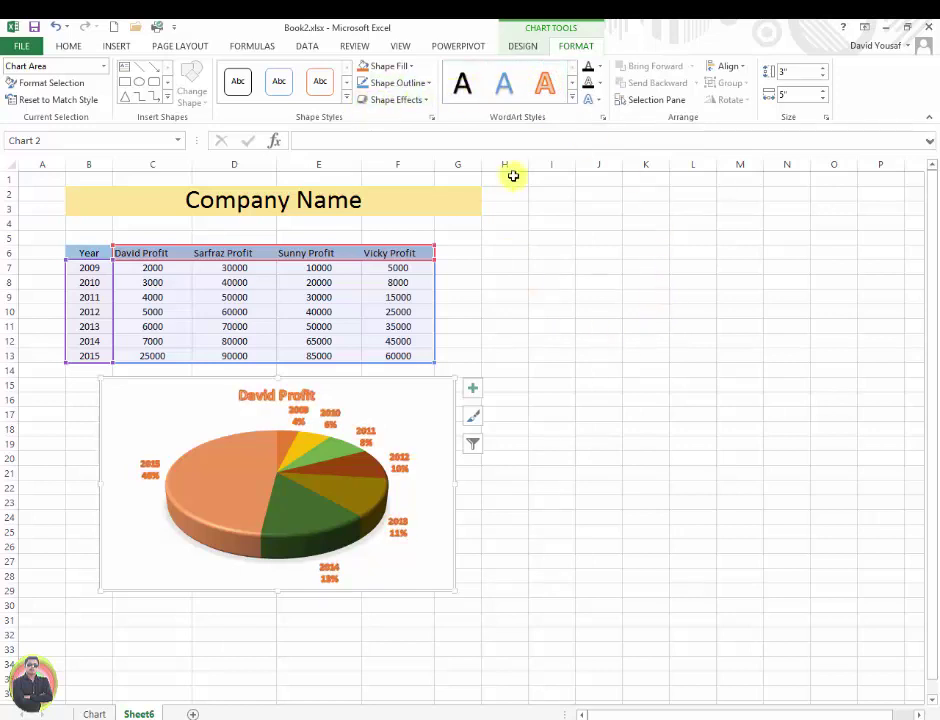
{"action": "left_click", "coordinate": [595, 101]}
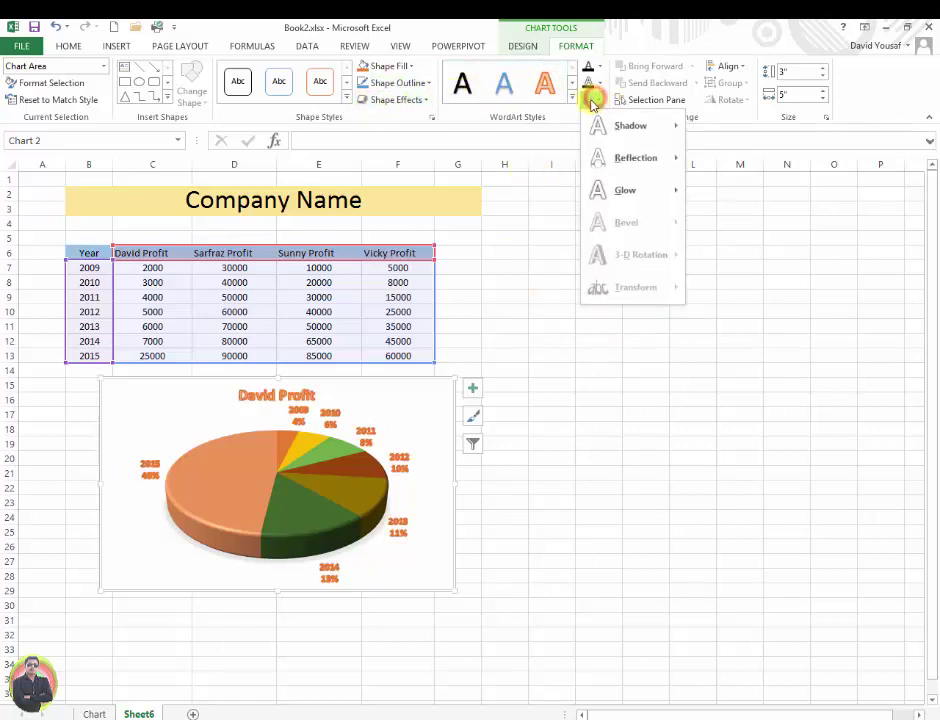
{"action": "mouse_move", "coordinate": [610, 158]}
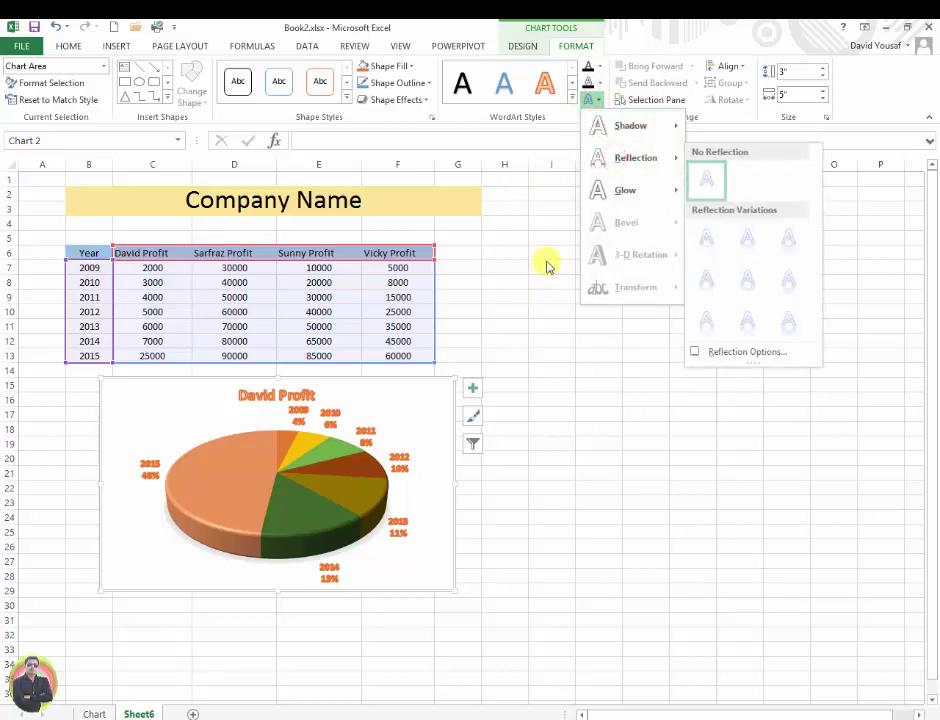
{"action": "left_click", "coordinate": [708, 238]}
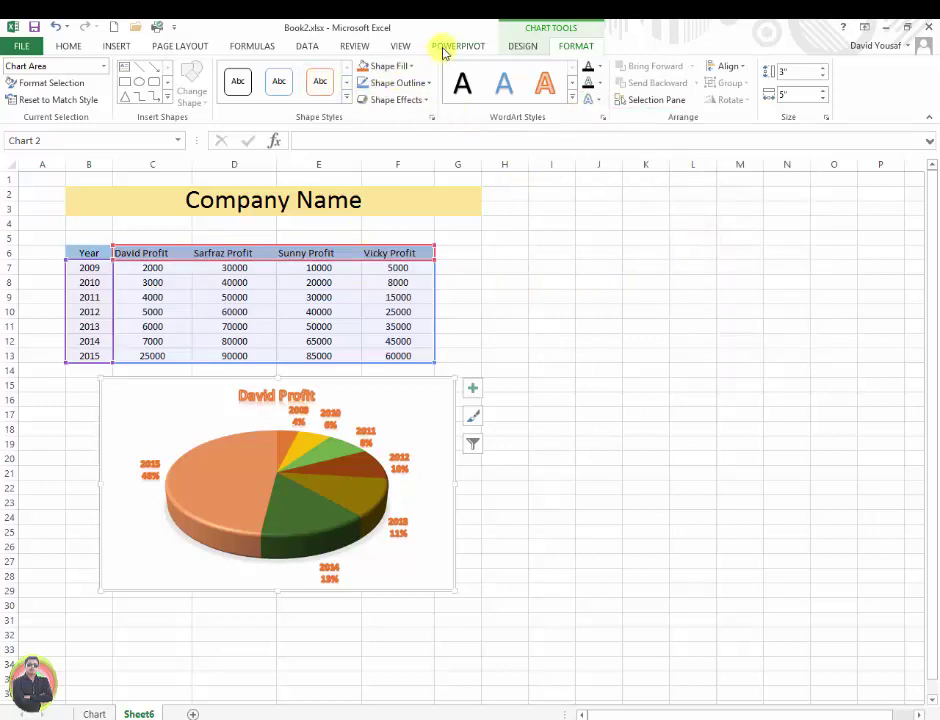
Change the chart type from 3-D Pie to Pie of Pie.
{"action": "left_click", "coordinate": [519, 46]}
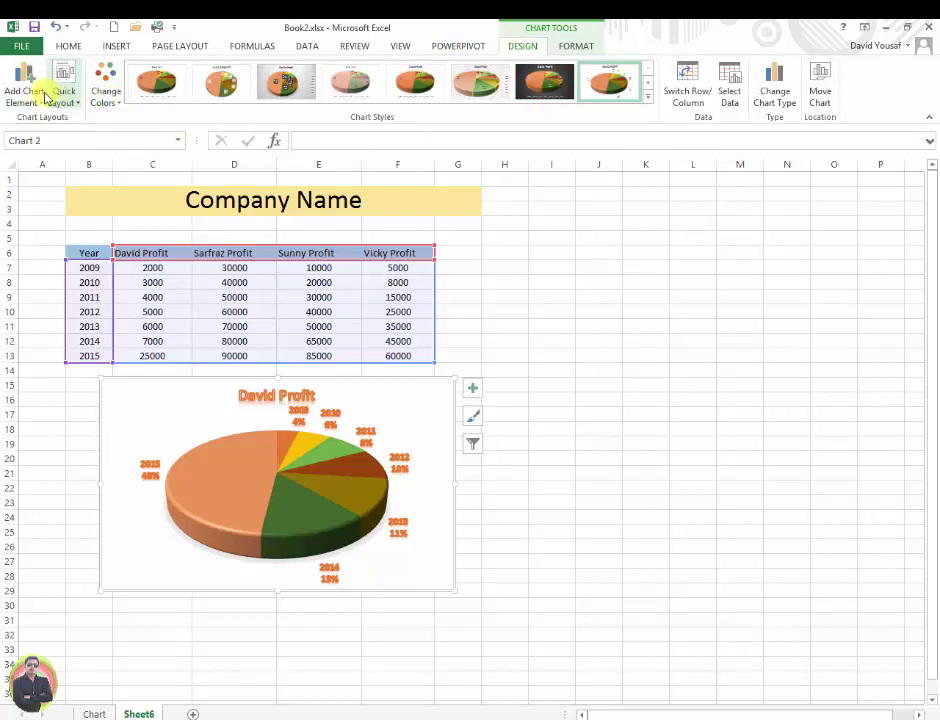
{"action": "left_click", "coordinate": [782, 79]}
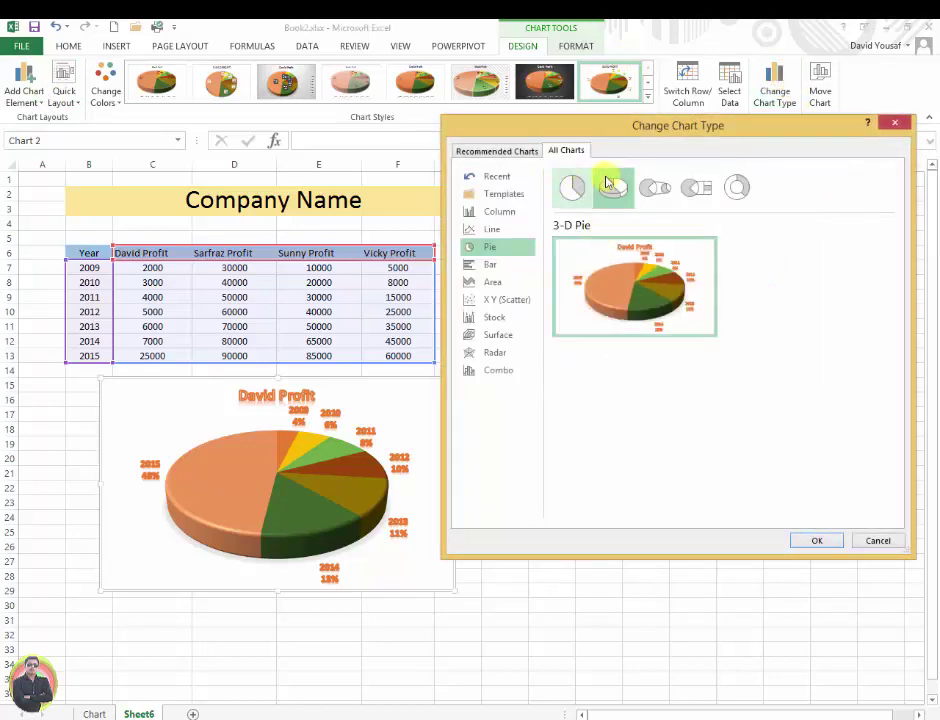
{"action": "left_click", "coordinate": [658, 188]}
{"action": "left_click", "coordinate": [814, 539]}
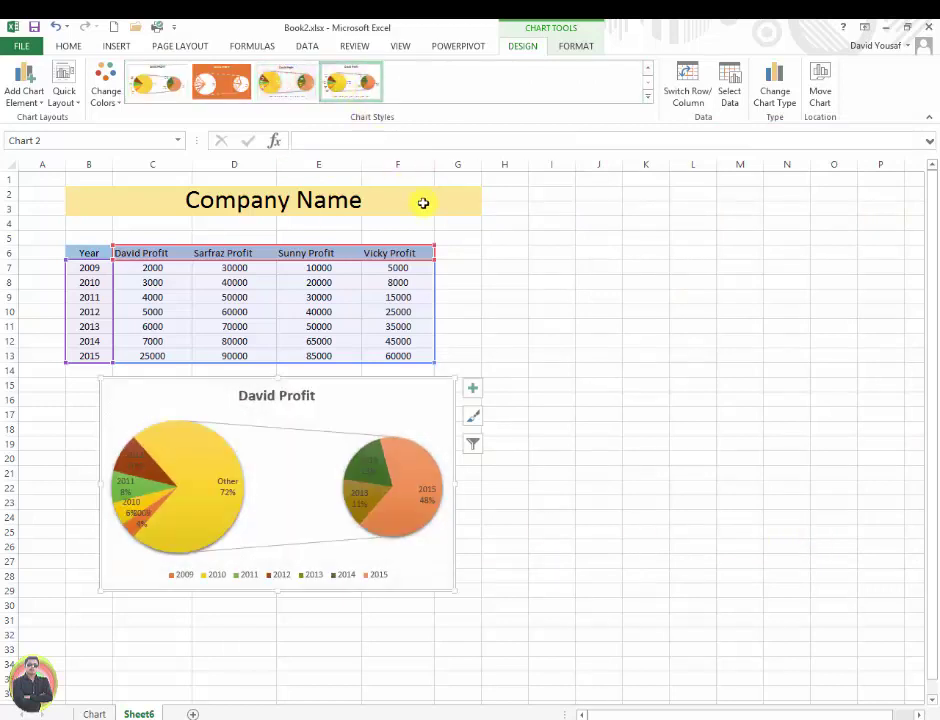
{"action": "left_click", "coordinate": [473, 388]}
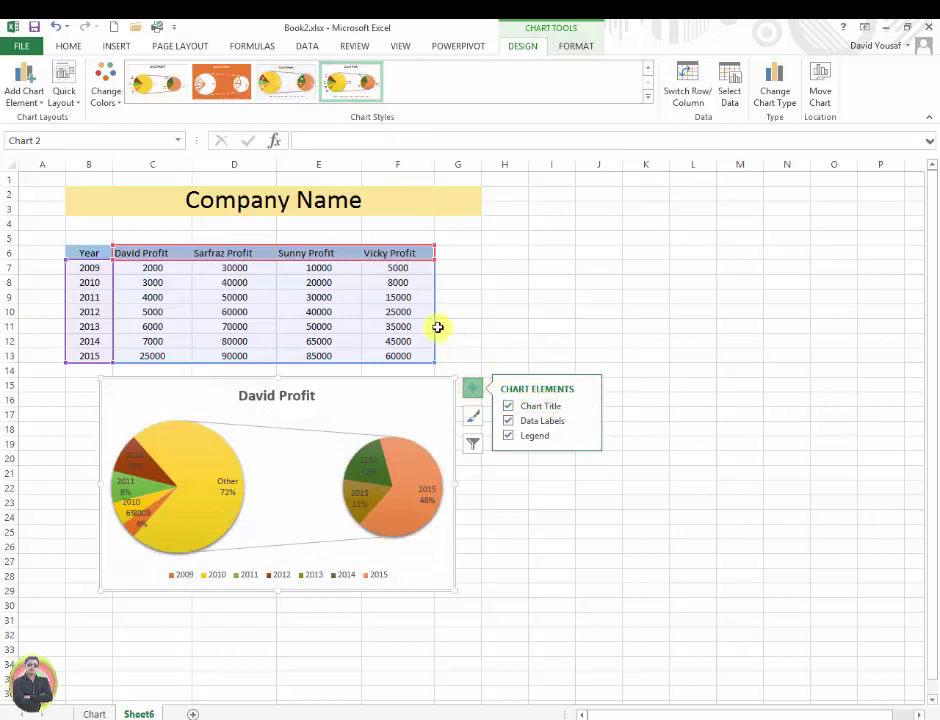
{"action": "left_click", "coordinate": [531, 296]}
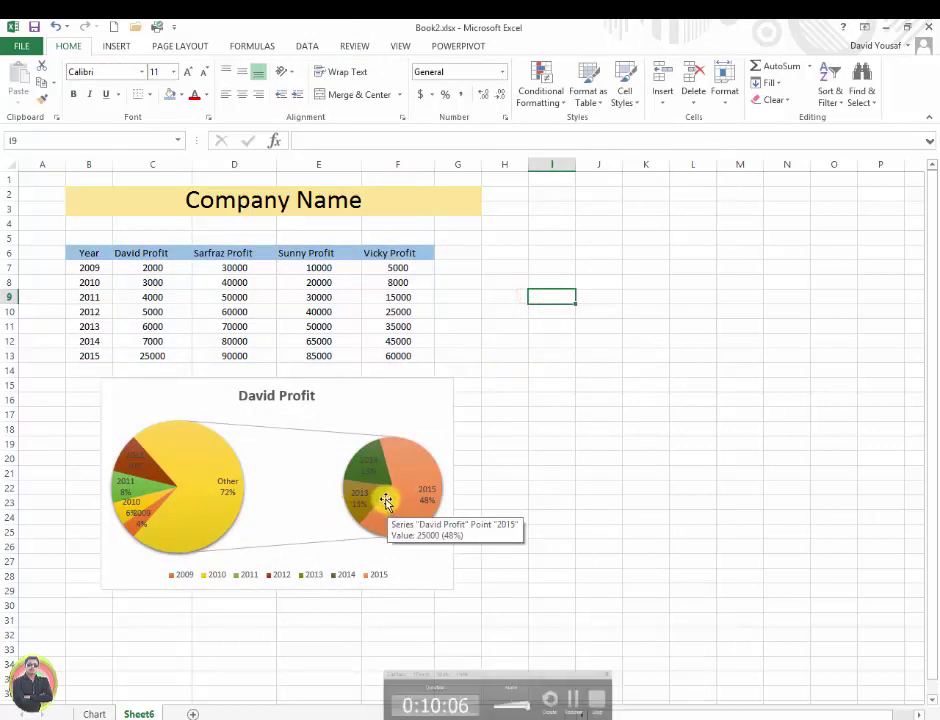
Change the chart type to a 2-D Area chart with the years along the horizontal axis.
{"action": "left_click", "coordinate": [371, 578]}
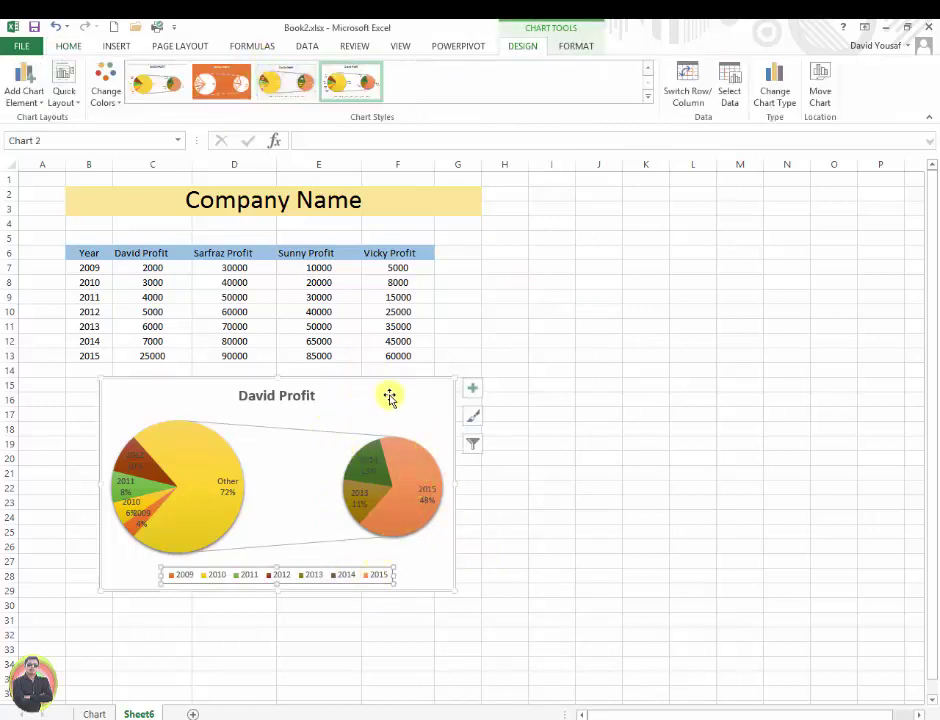
{"action": "right_click", "coordinate": [419, 387]}
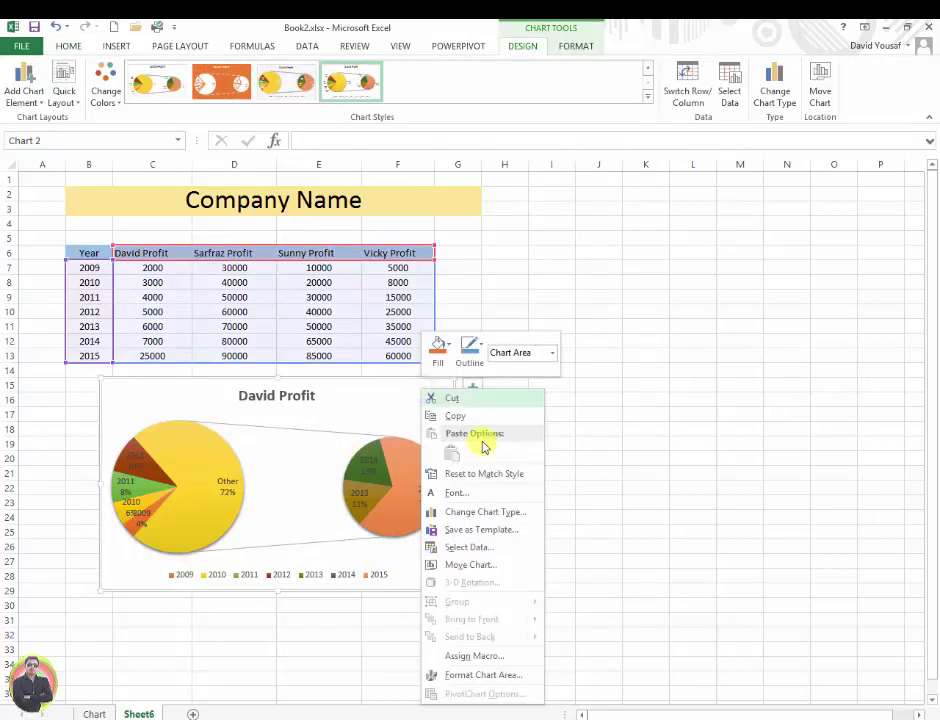
{"action": "left_click", "coordinate": [484, 511]}
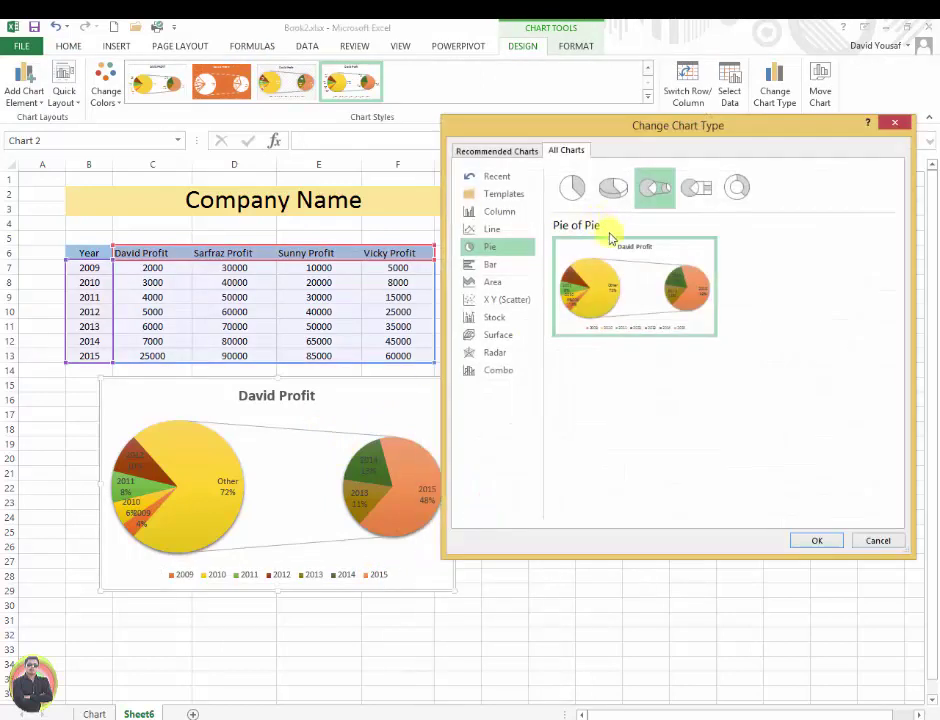
{"action": "left_click", "coordinate": [495, 282]}
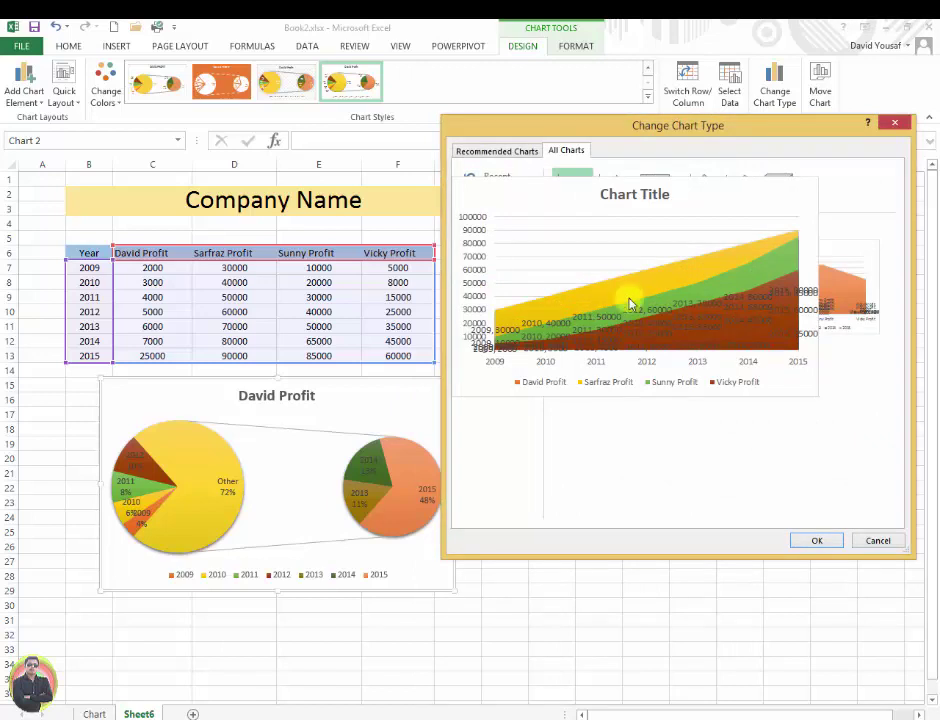
{"action": "left_click", "coordinate": [817, 538]}
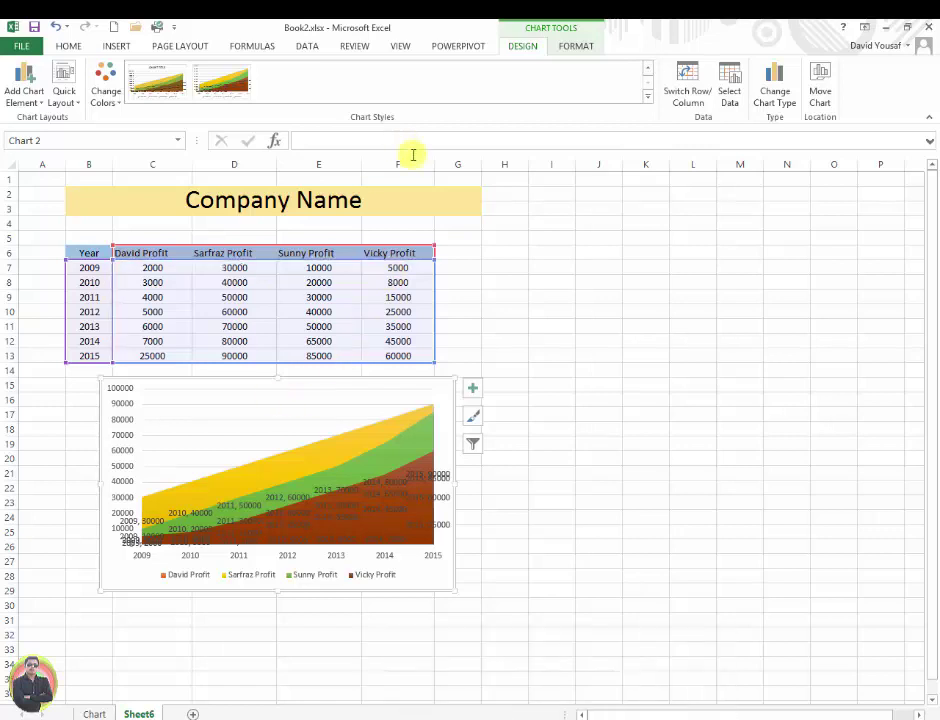
{"action": "right_click", "coordinate": [361, 393]}
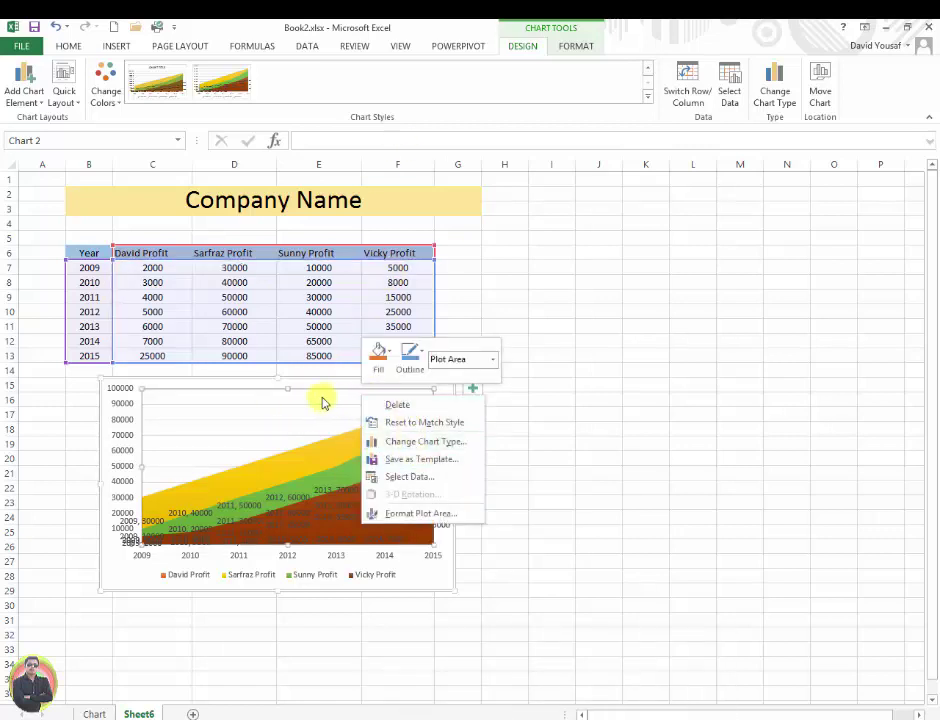
{"action": "left_click", "coordinate": [527, 464]}
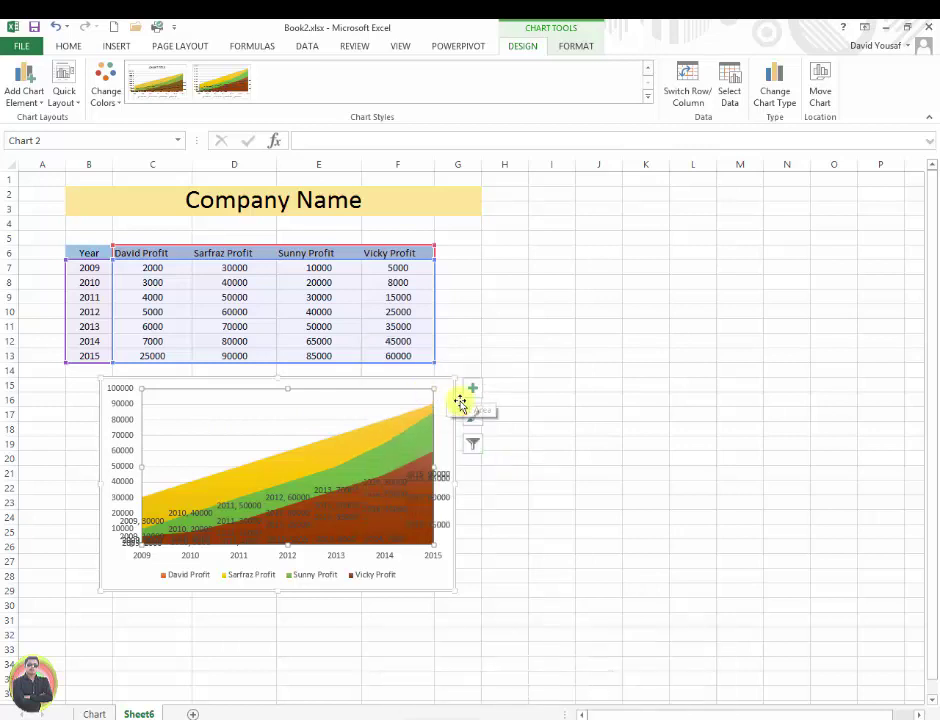
{"action": "right_click", "coordinate": [443, 390]}
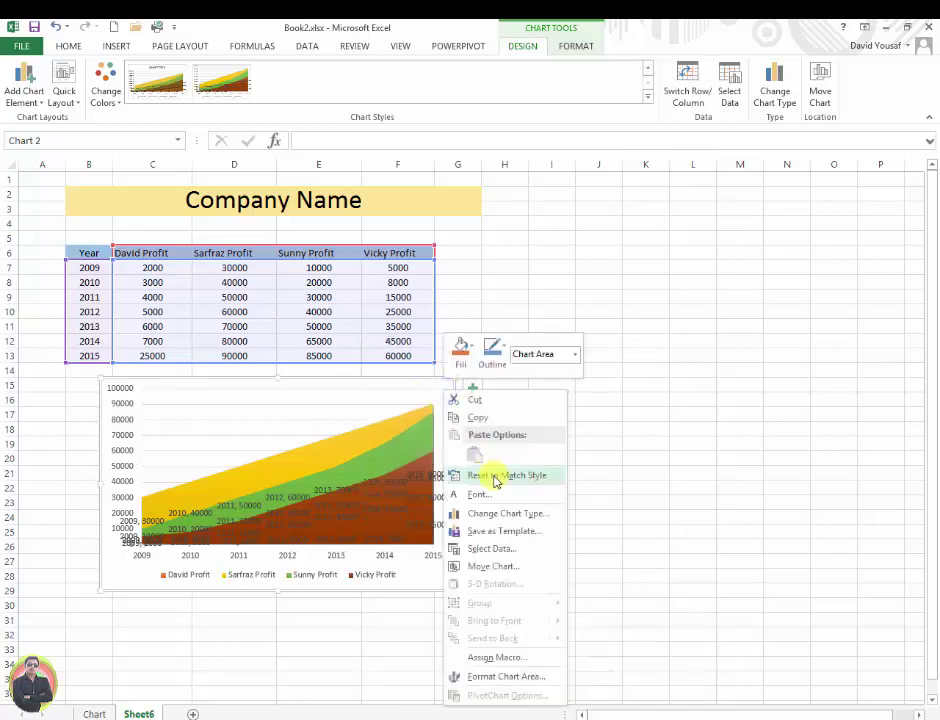
{"action": "left_click", "coordinate": [643, 419]}
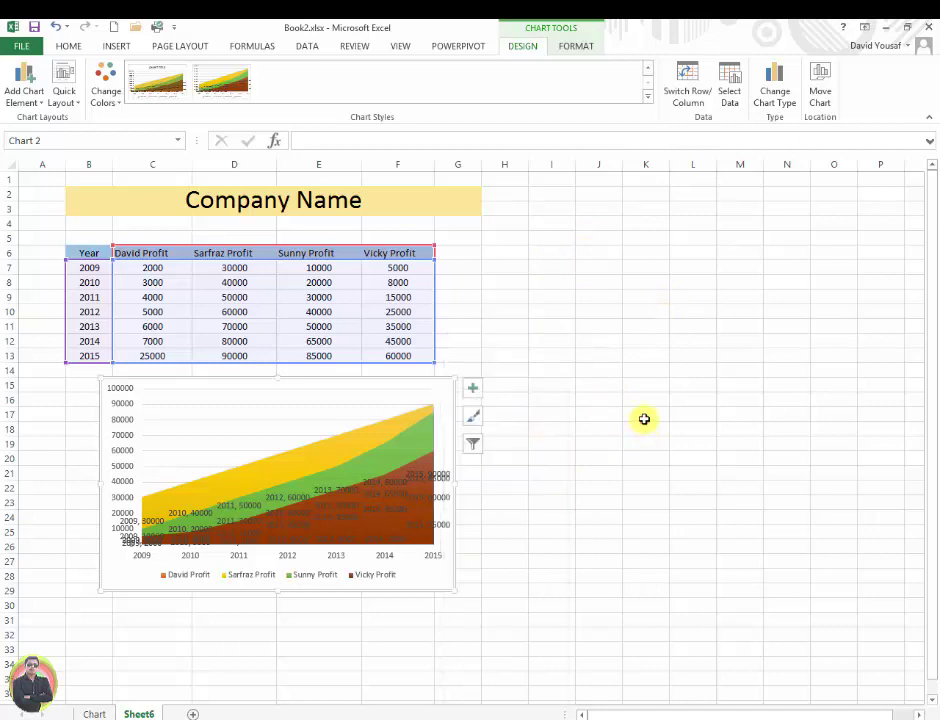
Convert the area chart to a Stacked Line with Markers chart.
{"action": "left_click", "coordinate": [113, 47]}
{"action": "left_click", "coordinate": [415, 82]}
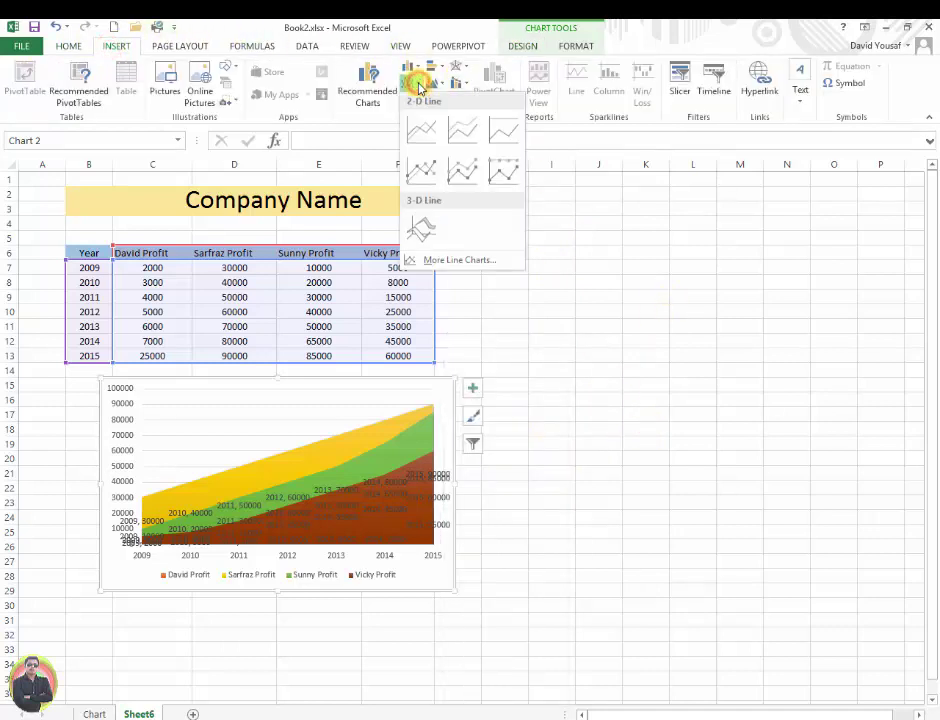
{"action": "left_click", "coordinate": [464, 172]}
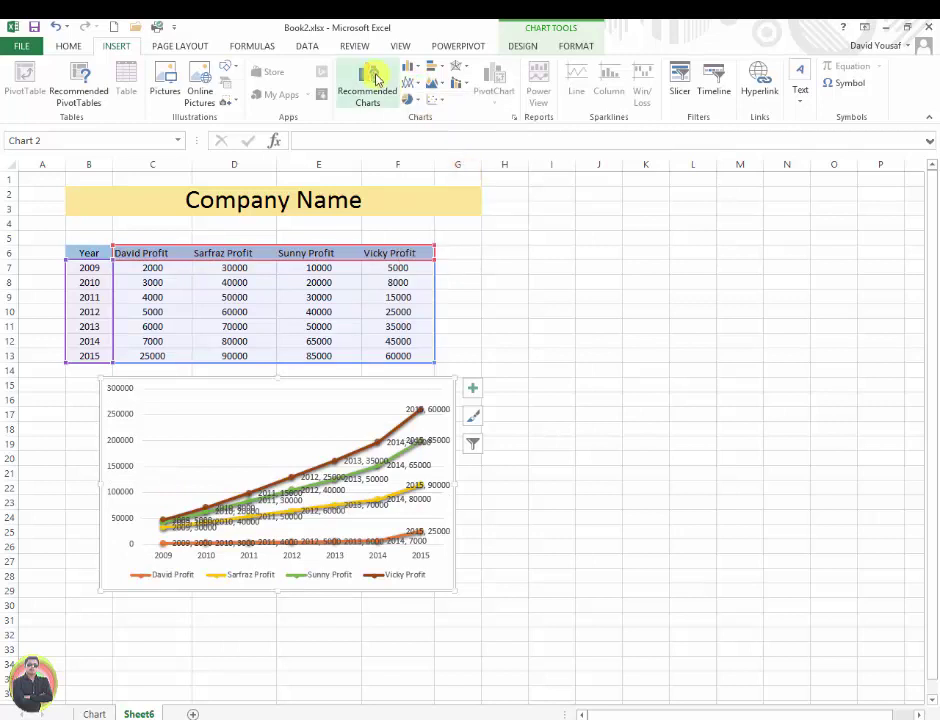
Try a Doughnut chart and a Clustered Column - Line combo chart with a secondary axis for the profit data.
{"action": "left_click", "coordinate": [418, 100]}
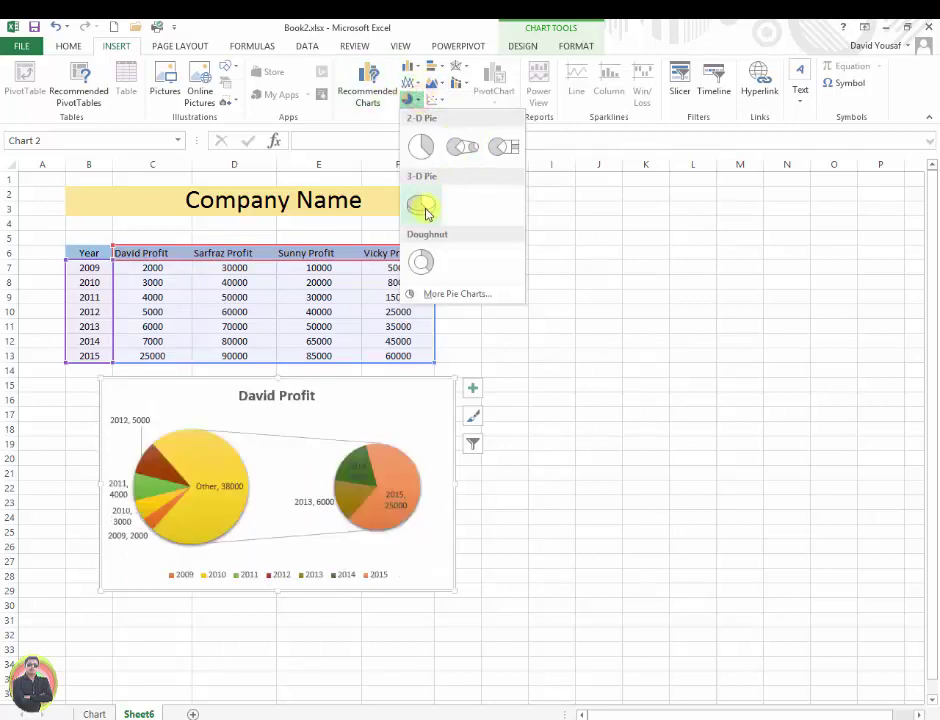
{"action": "left_click", "coordinate": [424, 260]}
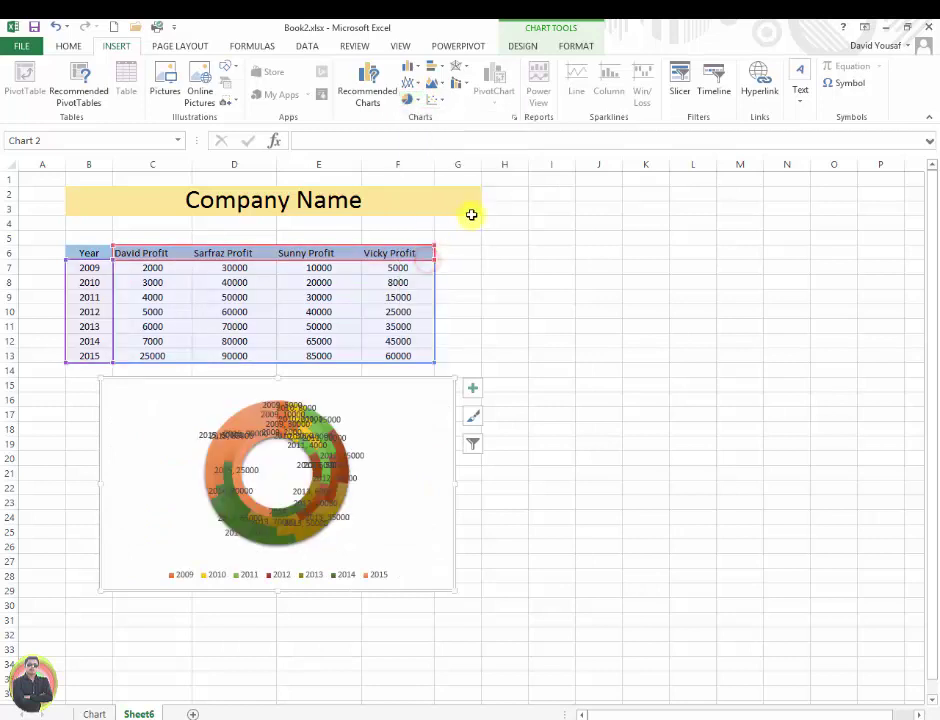
{"action": "left_click", "coordinate": [461, 80]}
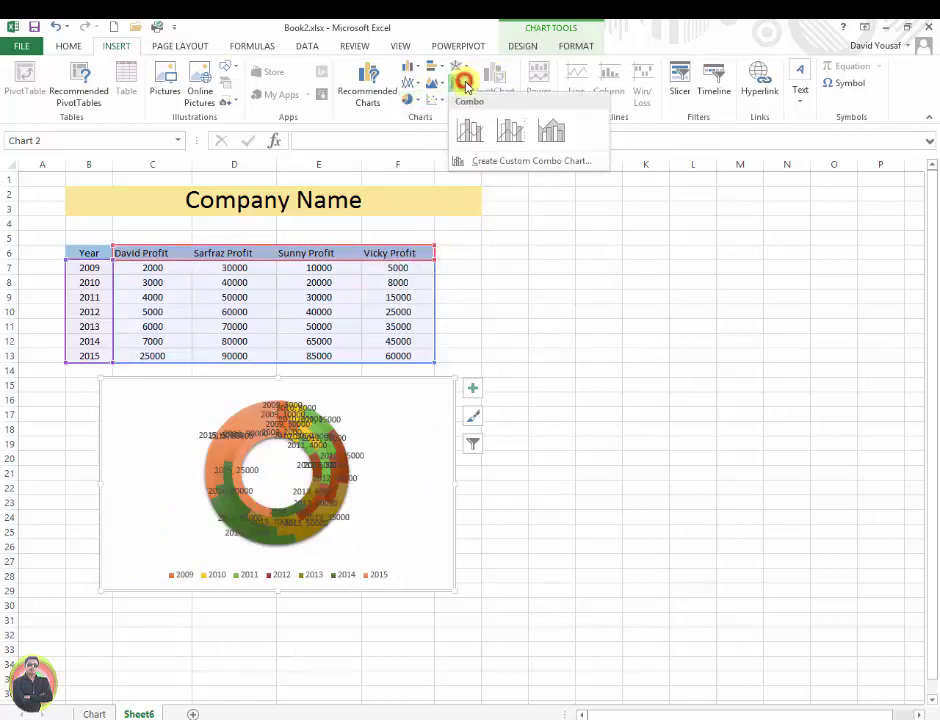
{"action": "left_click", "coordinate": [508, 132]}
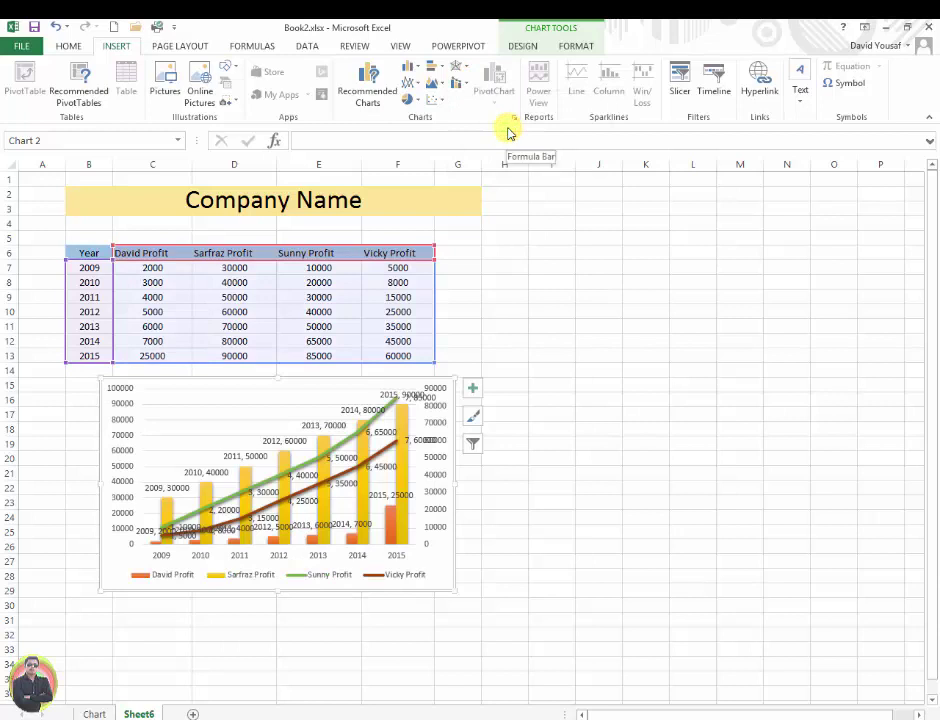
Convert the combo chart to a 3-D Area chart with a separate band for each person's profit.
{"action": "left_click", "coordinate": [434, 83]}
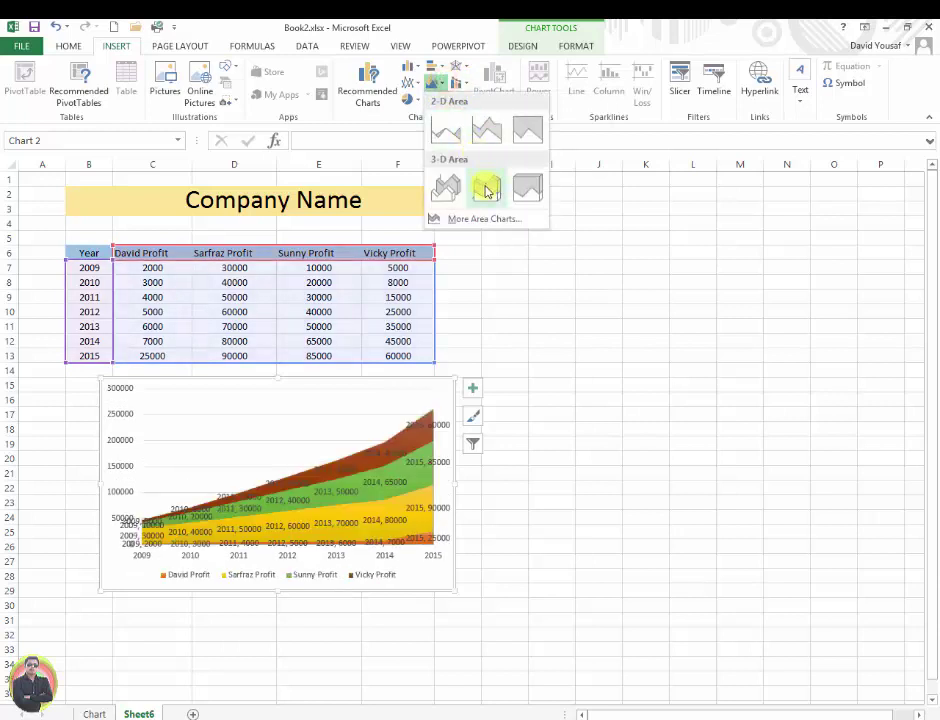
{"action": "left_click", "coordinate": [447, 187]}
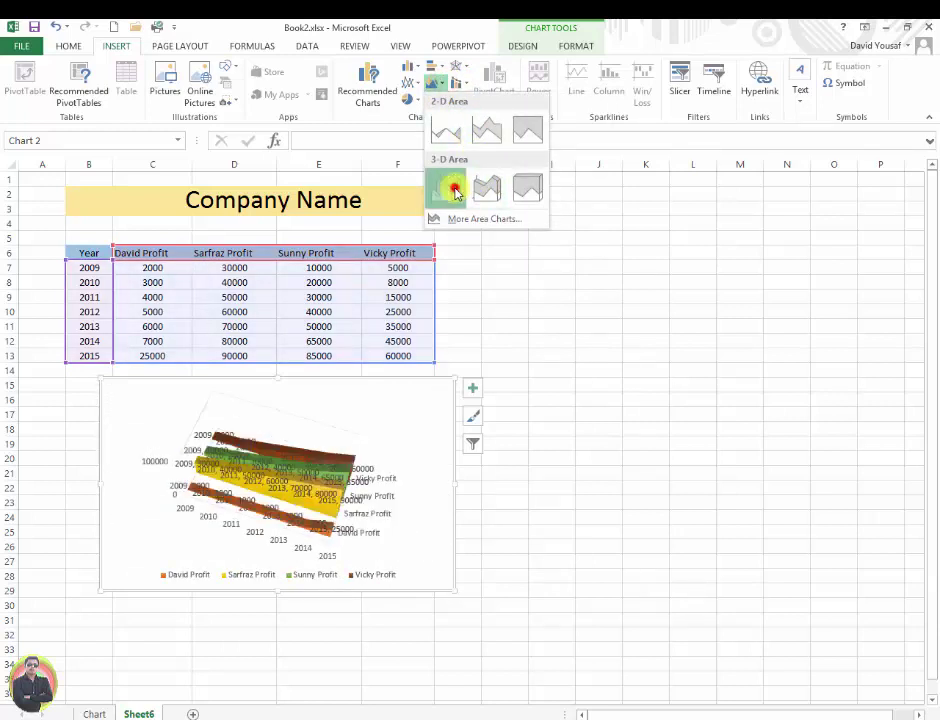
Try a 3-D Surface chart for the profit data and convert it to a 2-D Clustered Column chart.
{"action": "left_click", "coordinate": [460, 67]}
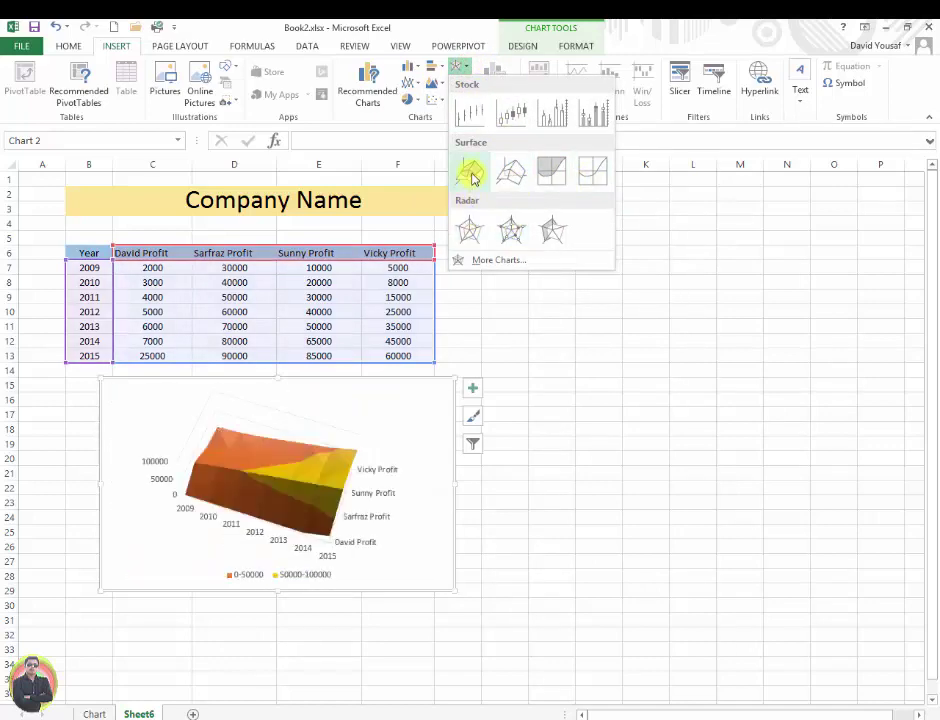
{"action": "left_click", "coordinate": [474, 177]}
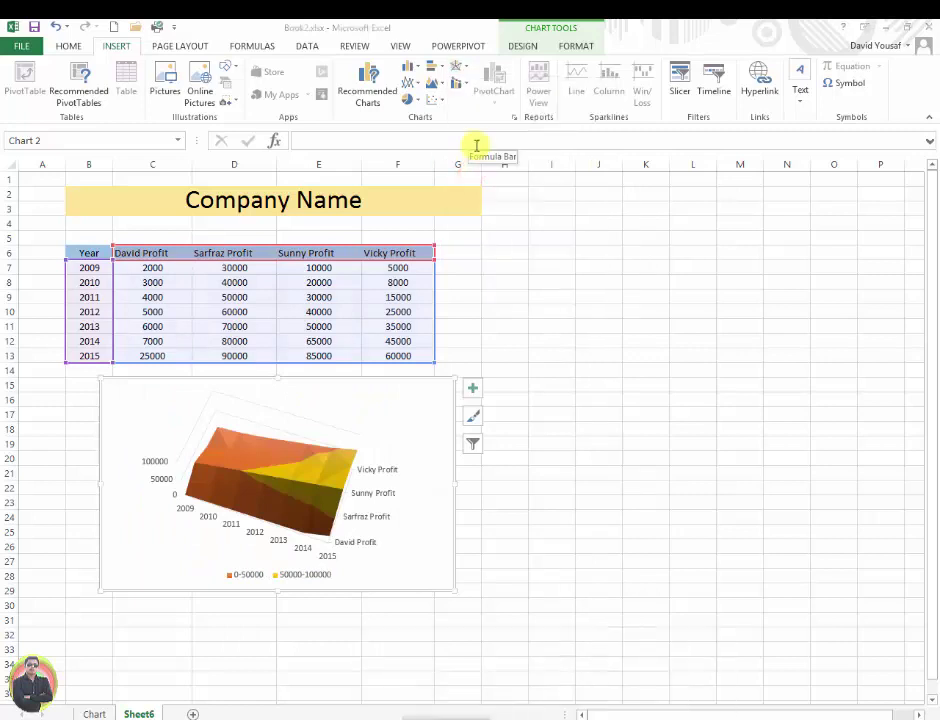
{"action": "left_click", "coordinate": [443, 67]}
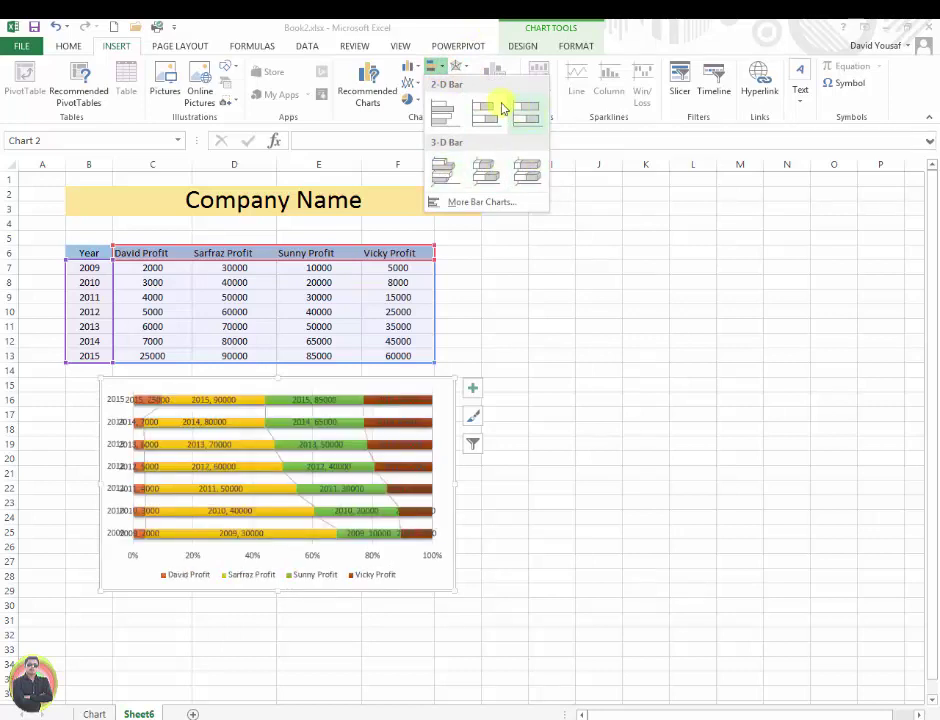
{"action": "left_click", "coordinate": [414, 67]}
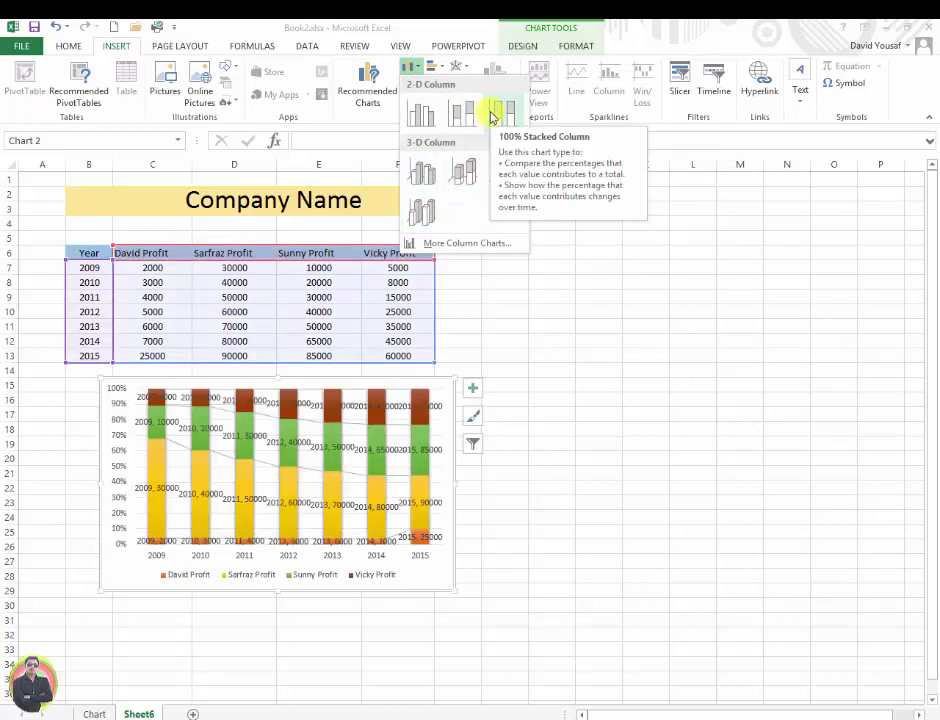
{"action": "left_click", "coordinate": [426, 115]}
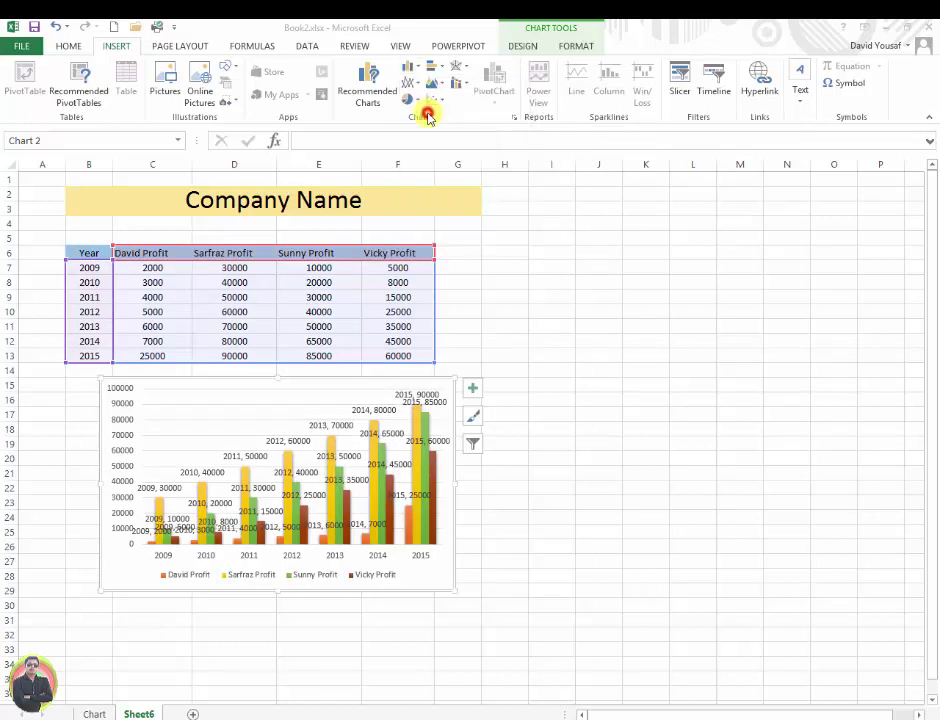
Remove the data labels and gridlines from the clustered column chart.
{"action": "left_click", "coordinate": [473, 388]}
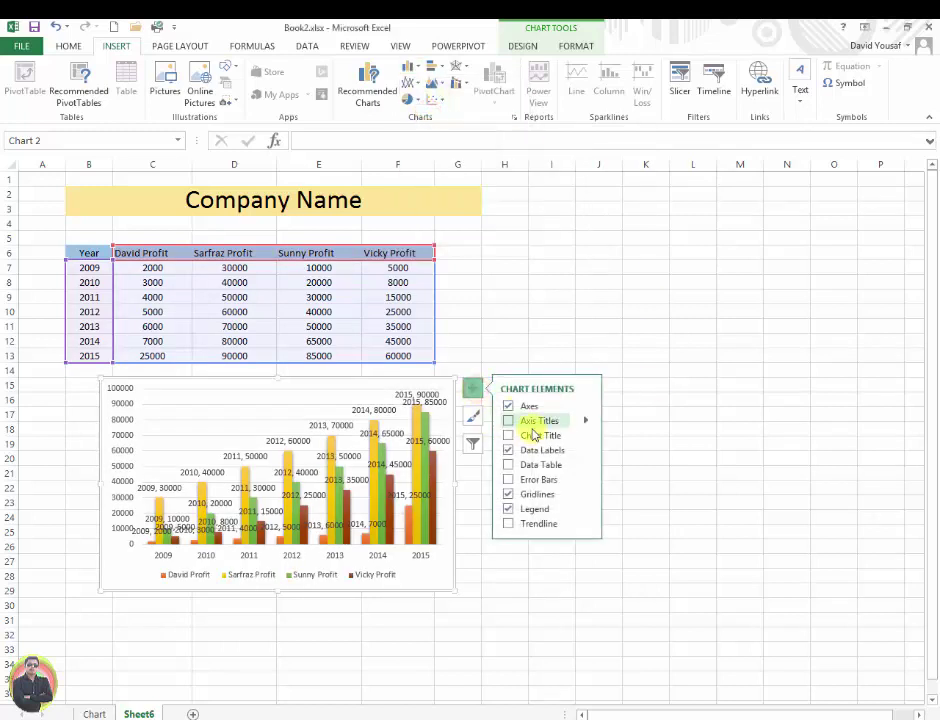
{"action": "left_click", "coordinate": [509, 451]}
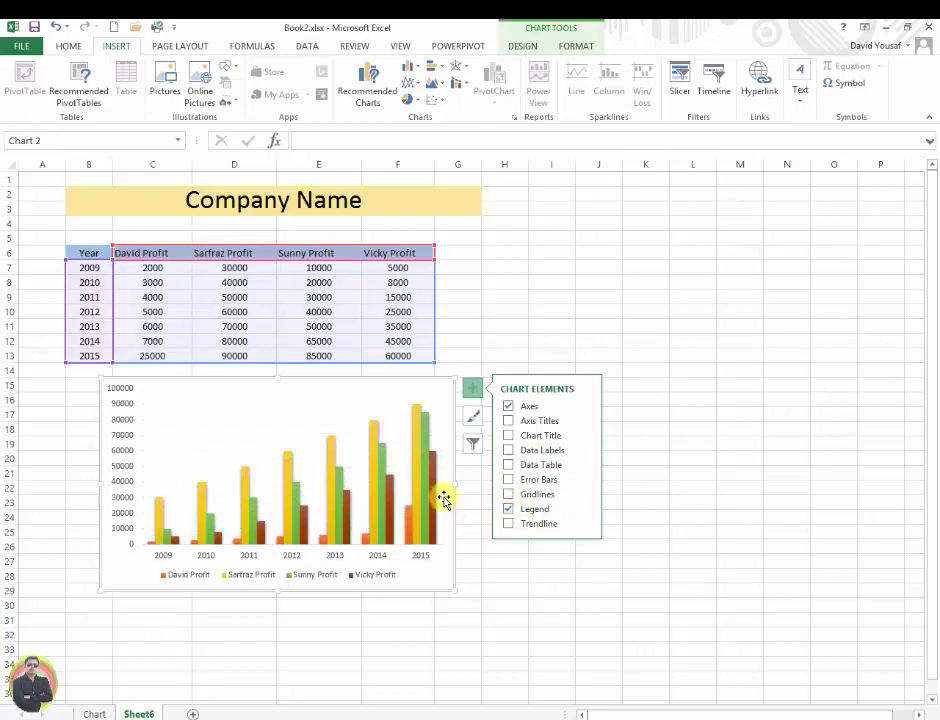
{"action": "left_click", "coordinate": [472, 389]}
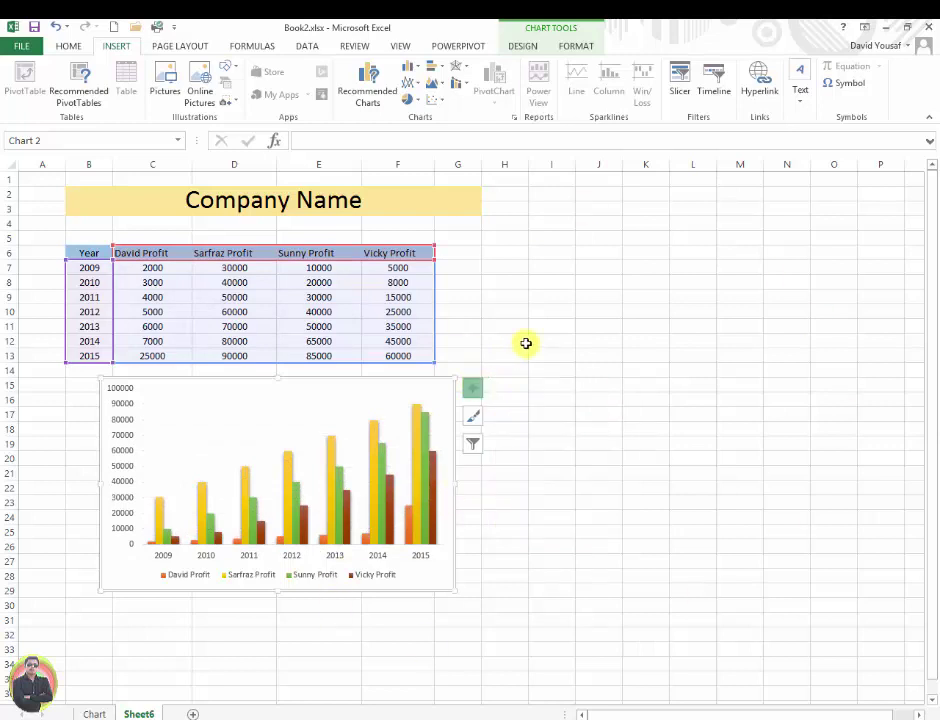
{"action": "left_click", "coordinate": [522, 341]}
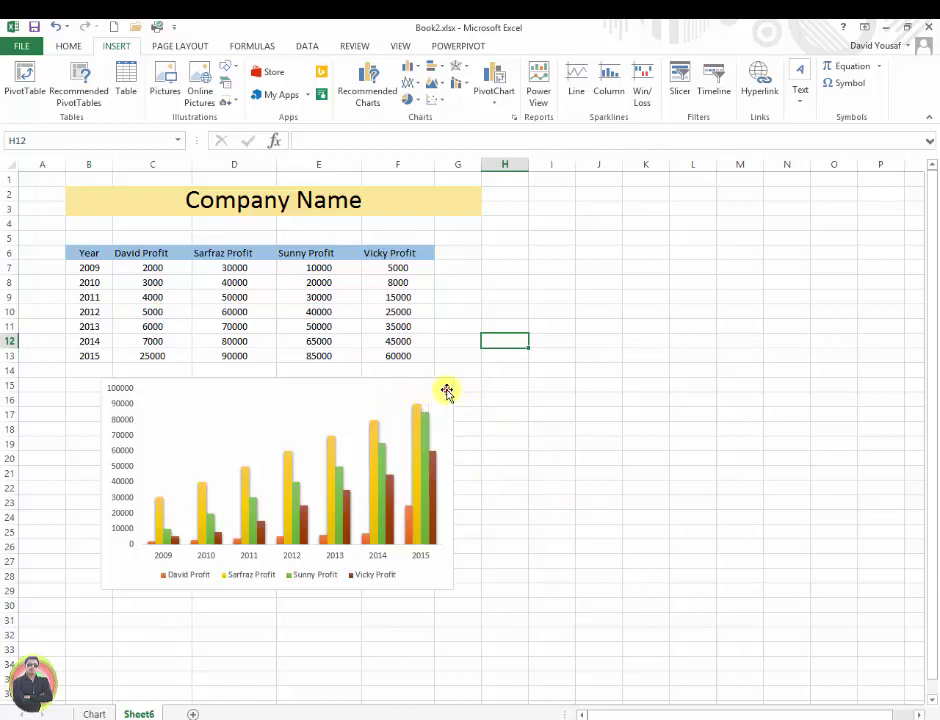
Apply the chart style with the dark grey background to the clustered column chart.
{"action": "left_click", "coordinate": [447, 392]}
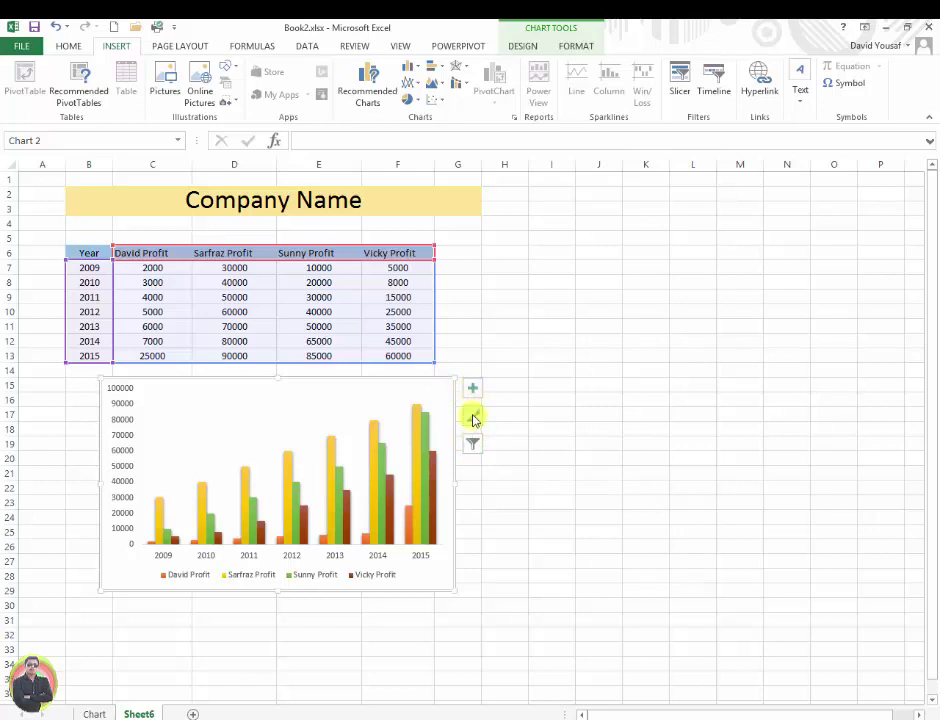
{"action": "left_click", "coordinate": [473, 416]}
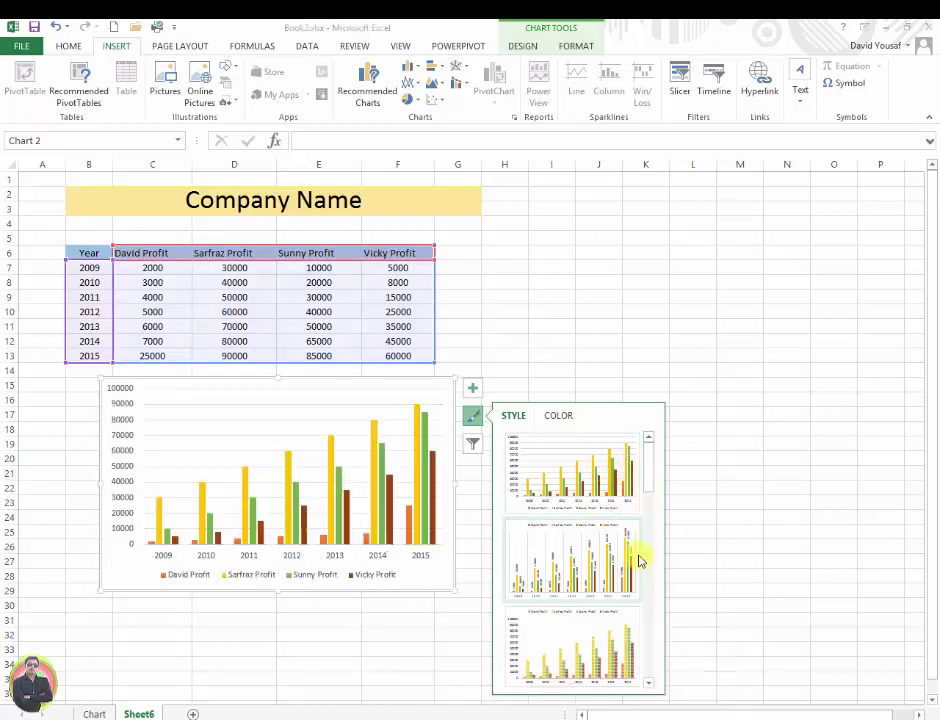
{"action": "left_click_drag", "start_coordinate": [652, 478], "coordinate": [615, 592]}
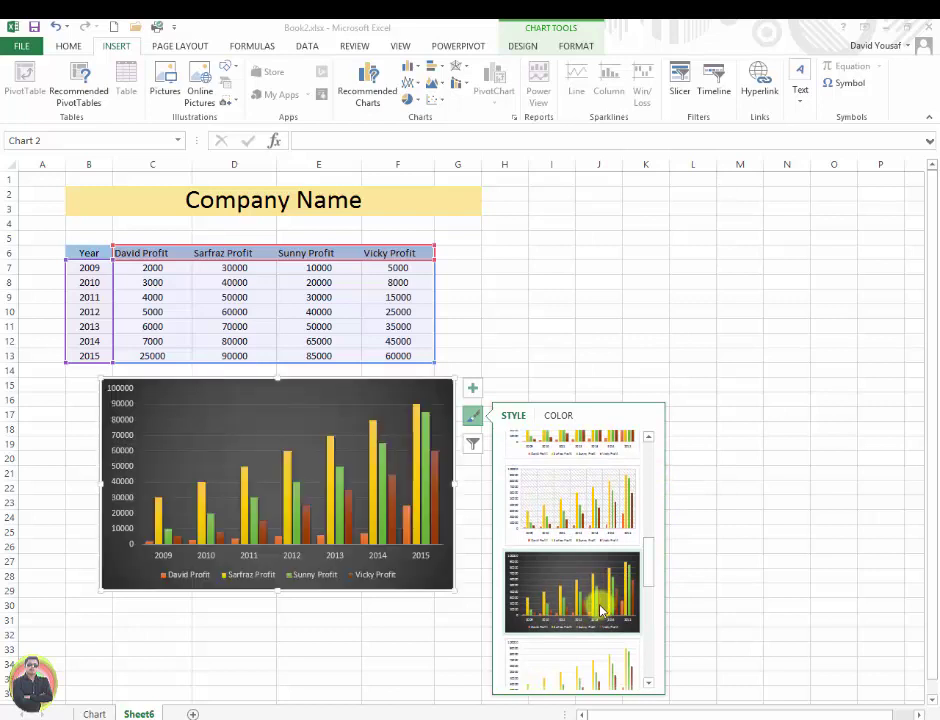
{"action": "left_click", "coordinate": [600, 598]}
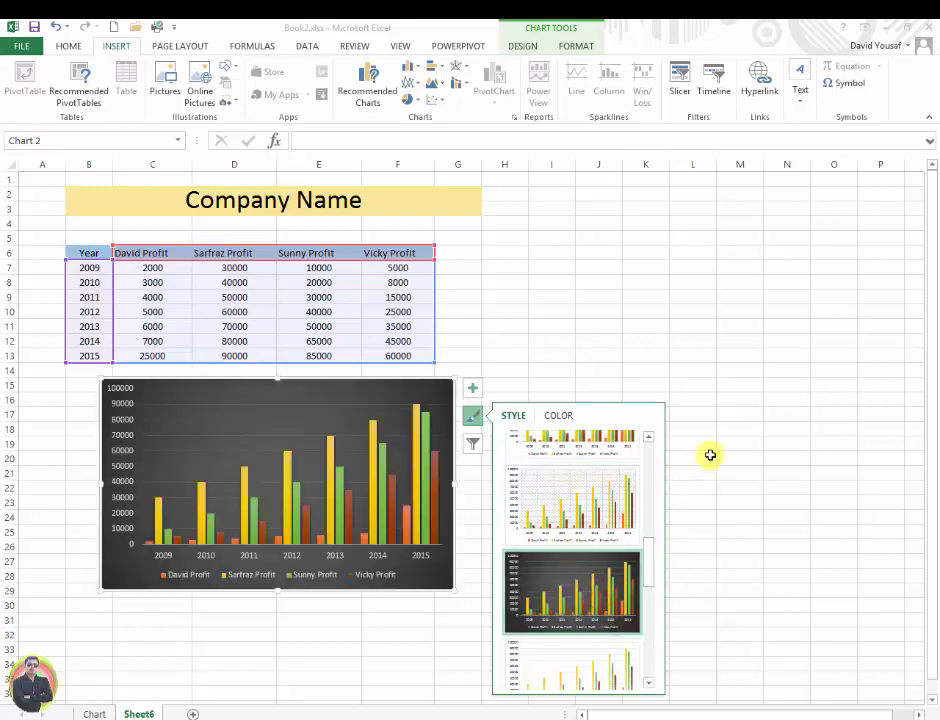
{"action": "left_click", "coordinate": [711, 455]}
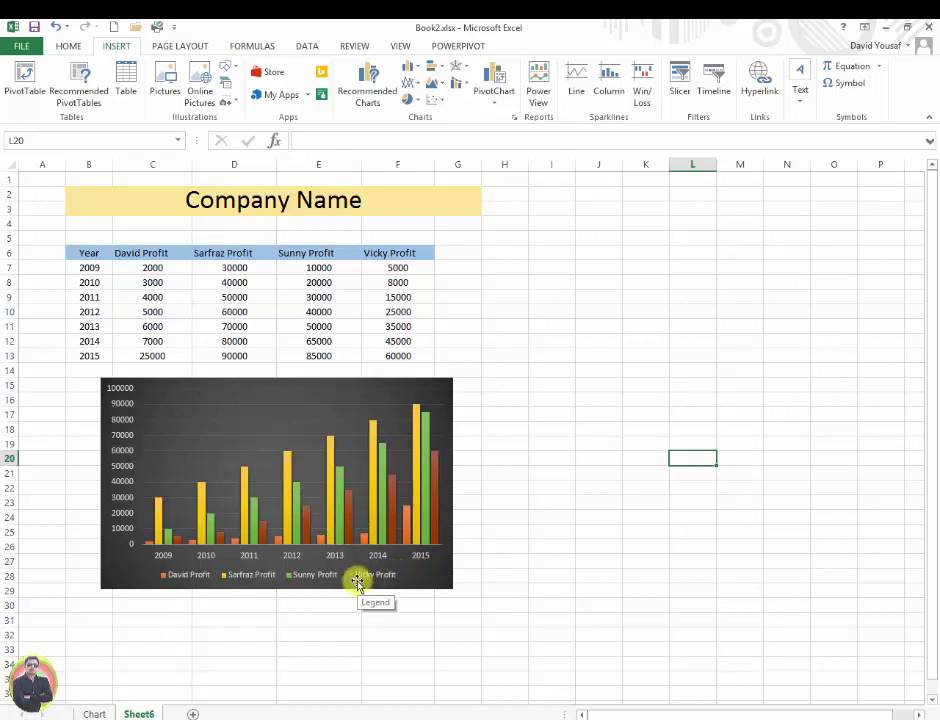
{"action": "mouse_move", "coordinate": [395, 490]}
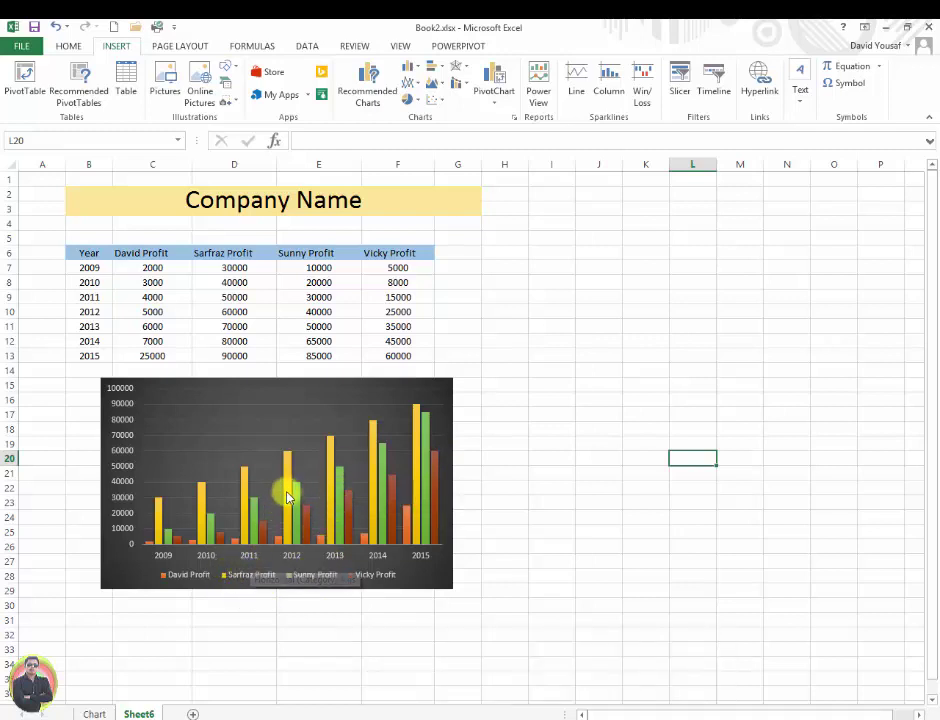
{"action": "mouse_move", "coordinate": [286, 467]}
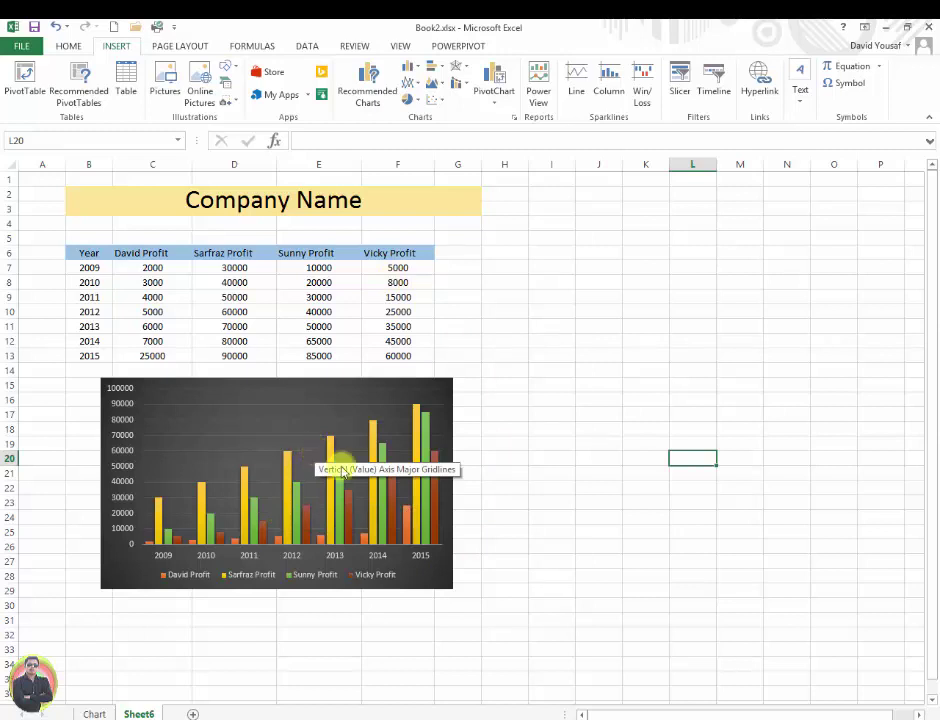
{"action": "mouse_move", "coordinate": [344, 481]}
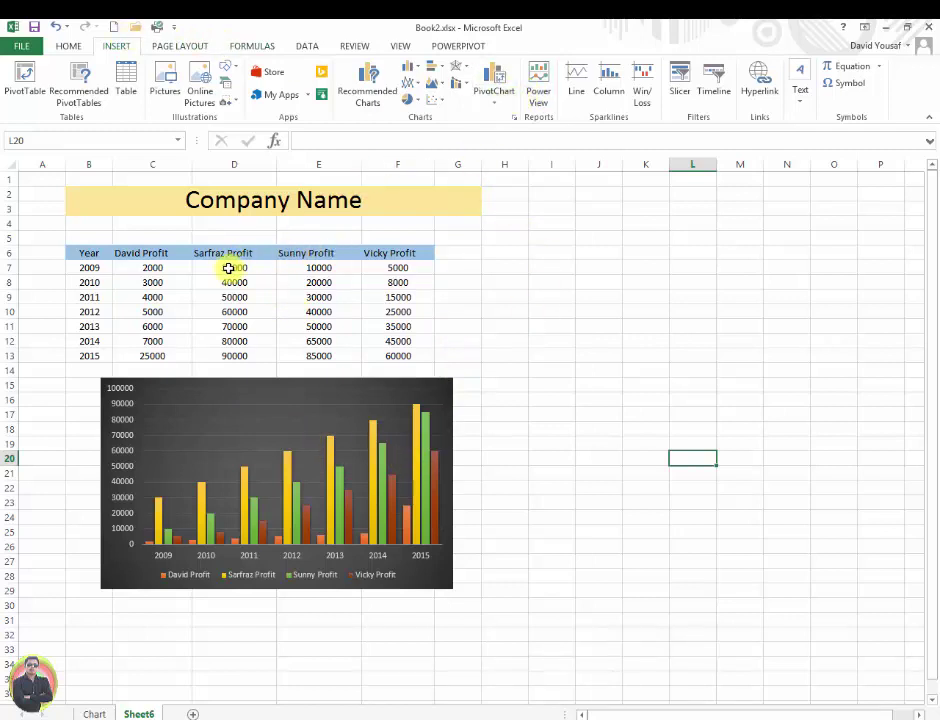
Insert a 3-D Clustered Column chart from the profits in D7:D13 and place it beside the table.
{"action": "left_click_drag", "start_coordinate": [232, 266], "coordinate": [233, 355]}
{"action": "left_click", "coordinate": [410, 72]}
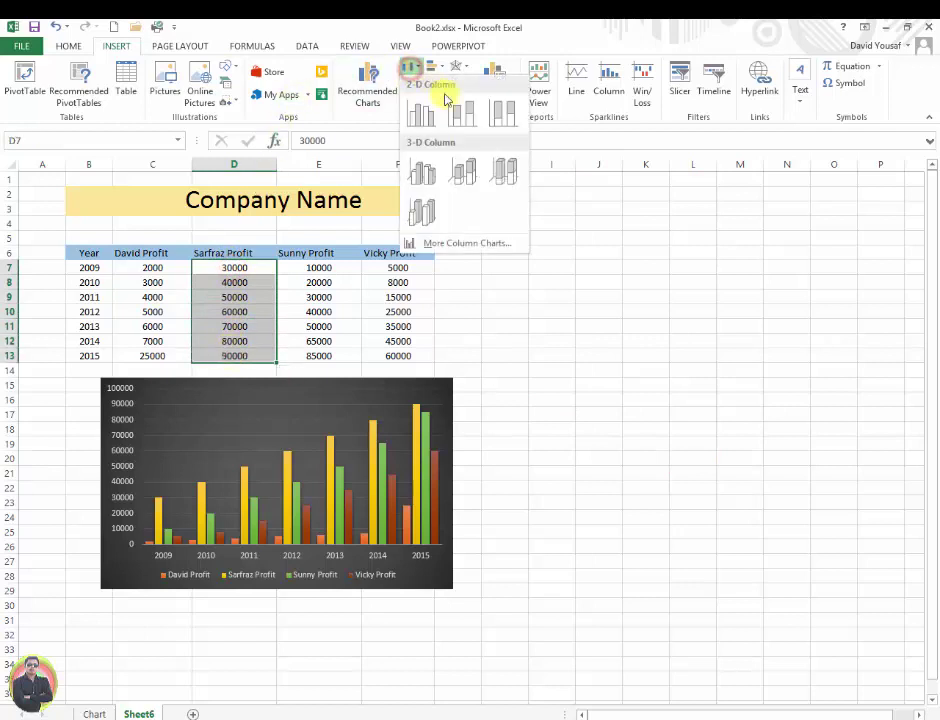
{"action": "left_click", "coordinate": [420, 172]}
{"action": "left_click_drag", "start_coordinate": [538, 354], "coordinate": [726, 216]}
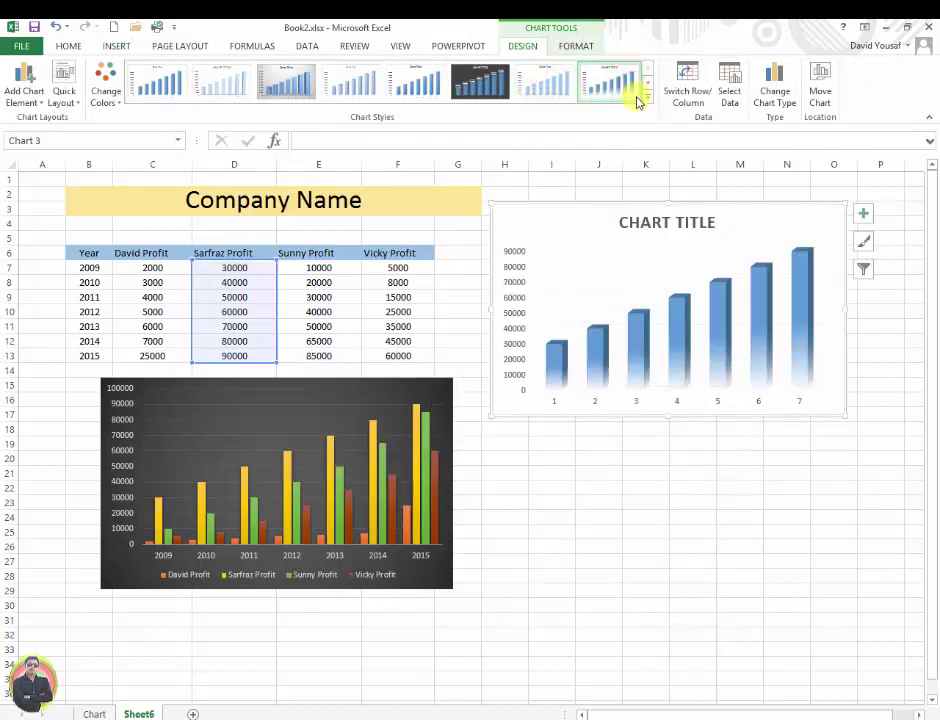
Change the new 3-D column chart's data range to E7:E13.
{"action": "left_click", "coordinate": [730, 90]}
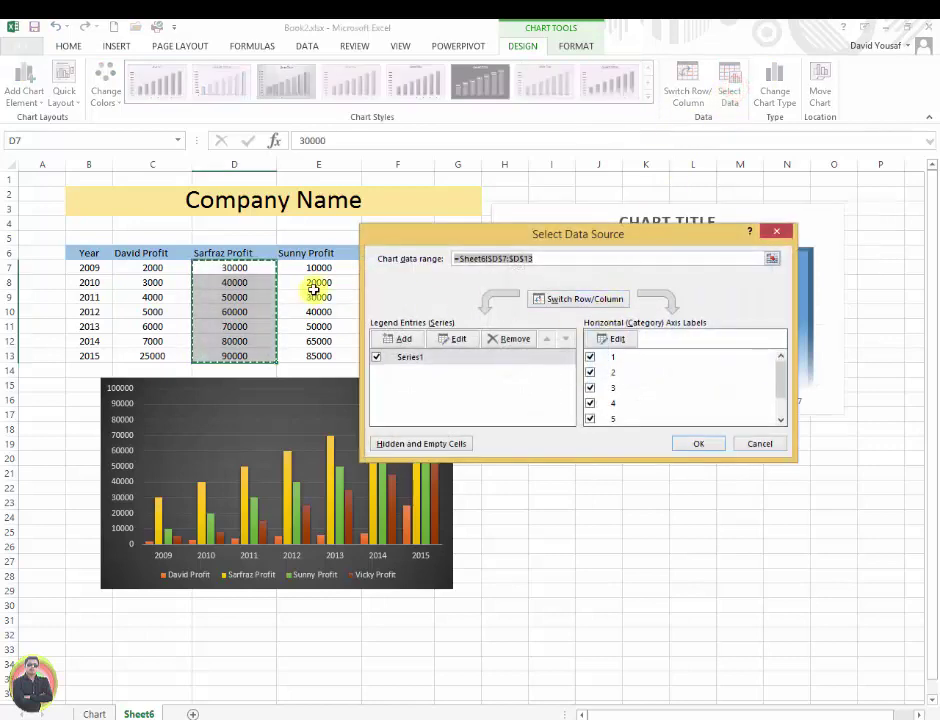
{"action": "left_click_drag", "start_coordinate": [315, 267], "coordinate": [325, 355]}
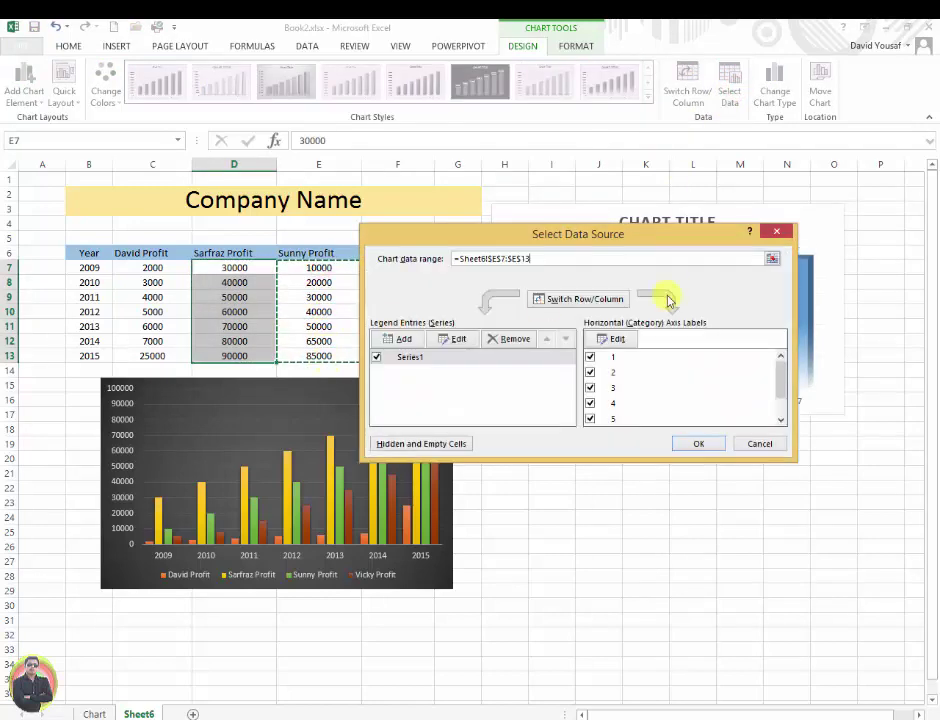
{"action": "left_click", "coordinate": [700, 444]}
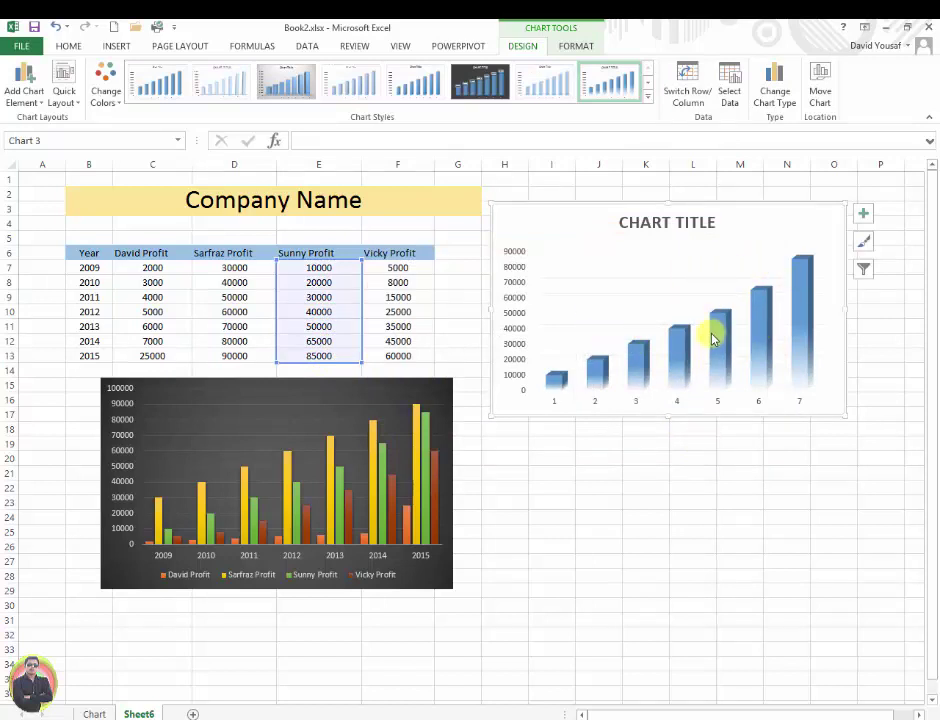
Give the 3-D column chart the second chart style with hatched columns and the orange-led third Colorful palette.
{"action": "left_click", "coordinate": [223, 88]}
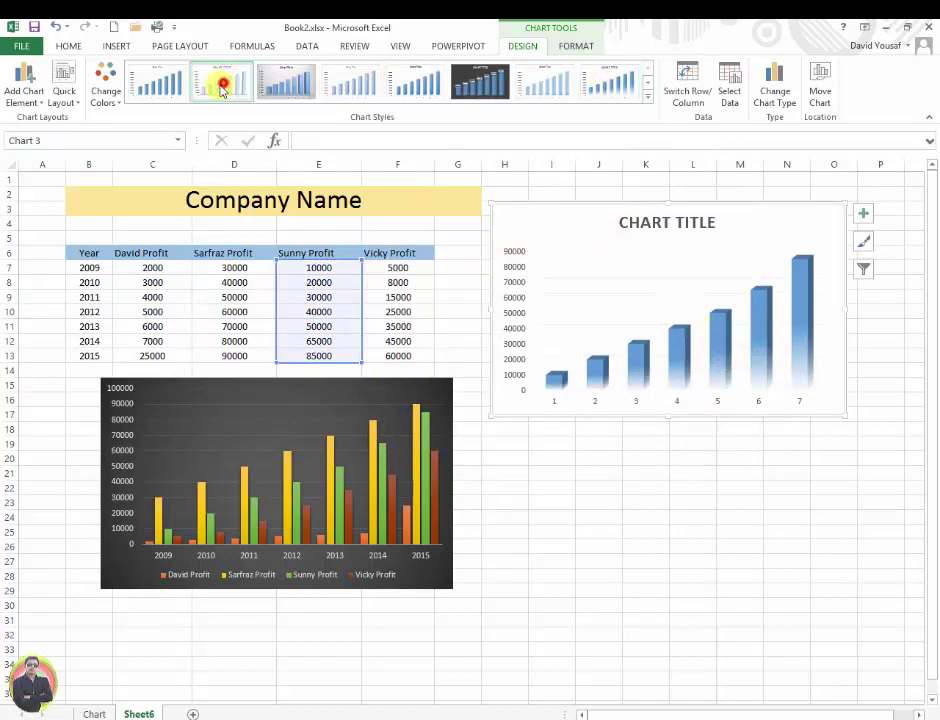
{"action": "left_click", "coordinate": [106, 82]}
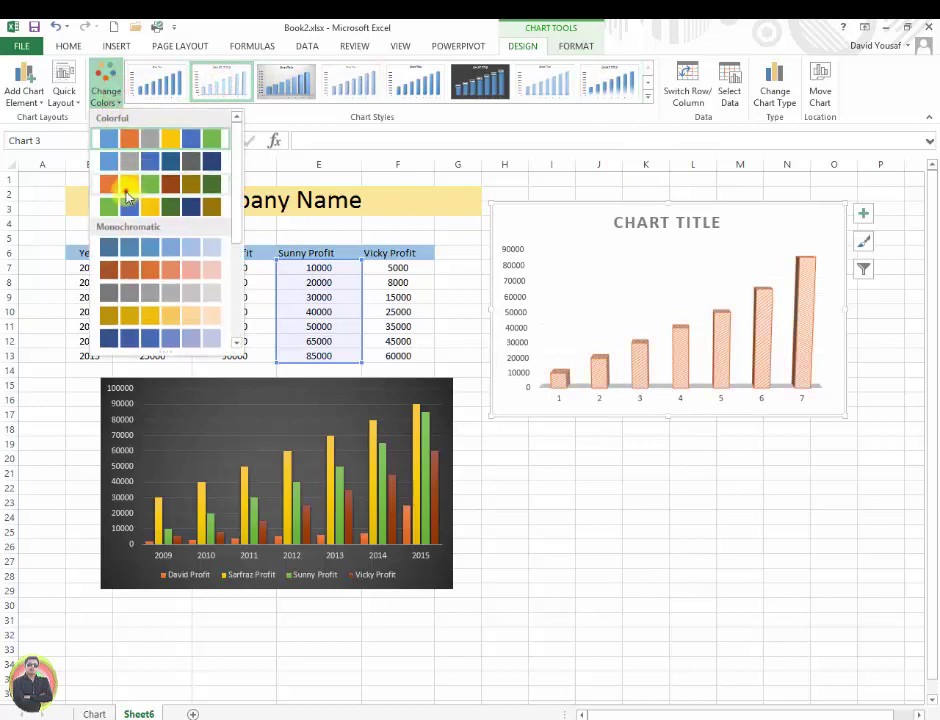
{"action": "left_click", "coordinate": [126, 194]}
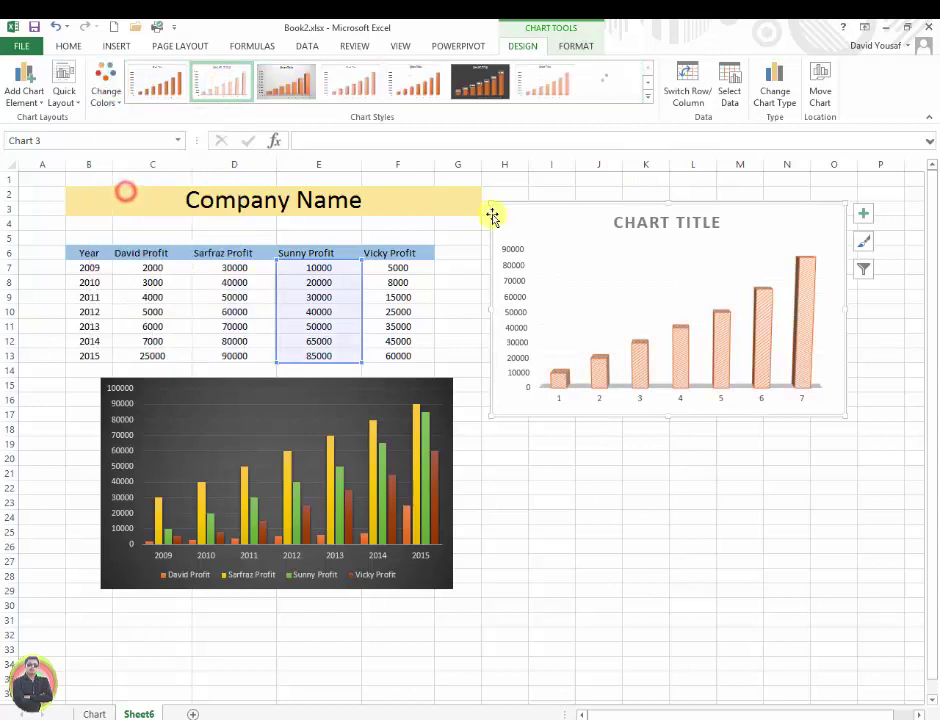
Browse the elements that can be added to the 3-D column chart and open the element options of the dark column chart.
{"action": "left_click", "coordinate": [25, 82]}
{"action": "mouse_move", "coordinate": [37, 122]}
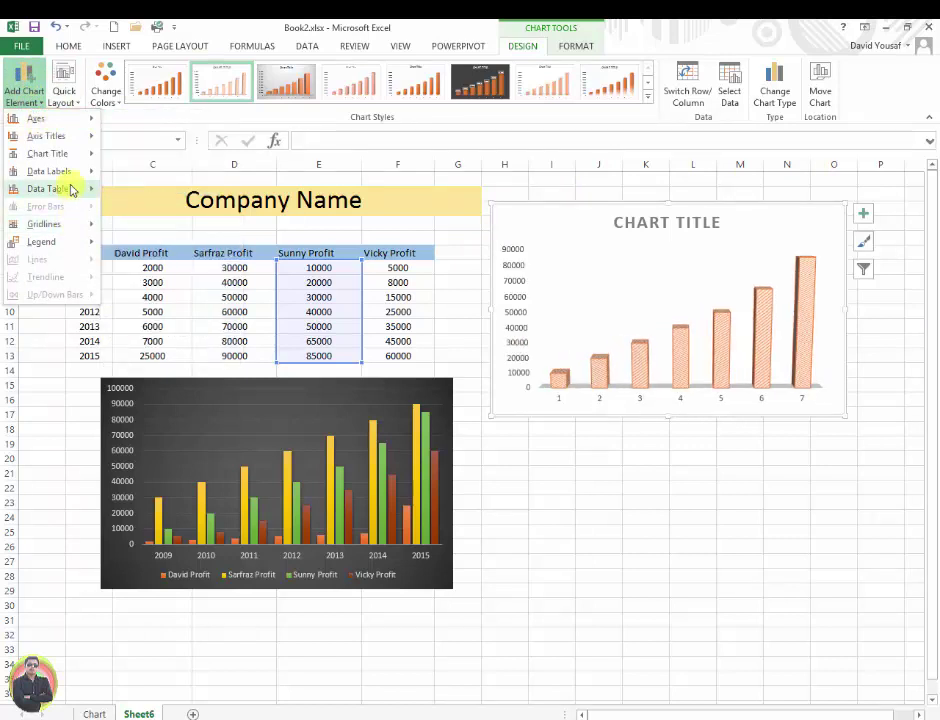
{"action": "left_click", "coordinate": [428, 398]}
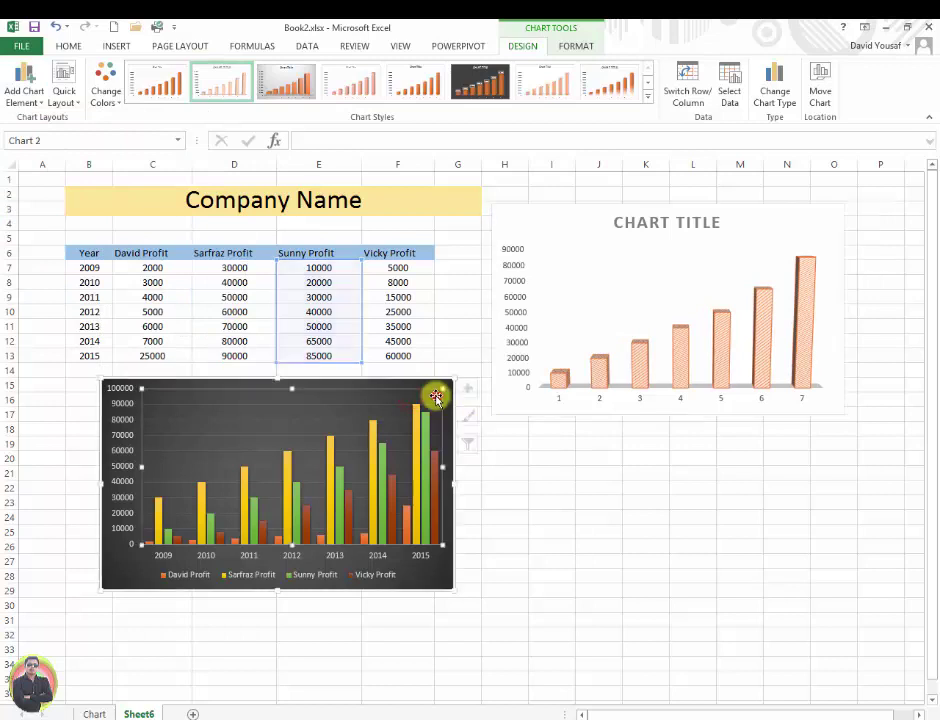
{"action": "left_click", "coordinate": [473, 387]}
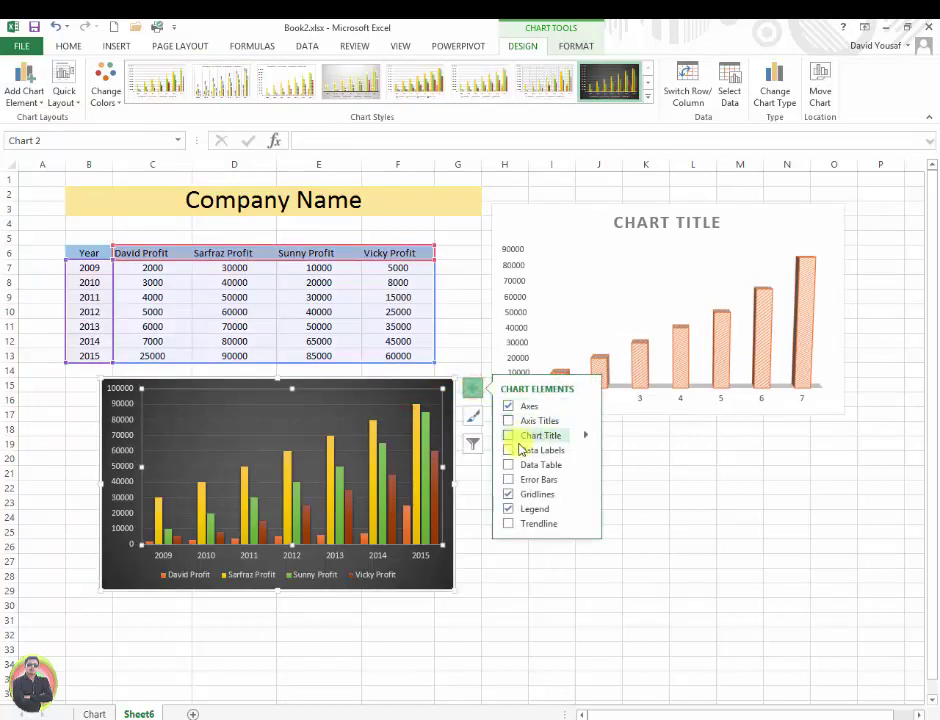